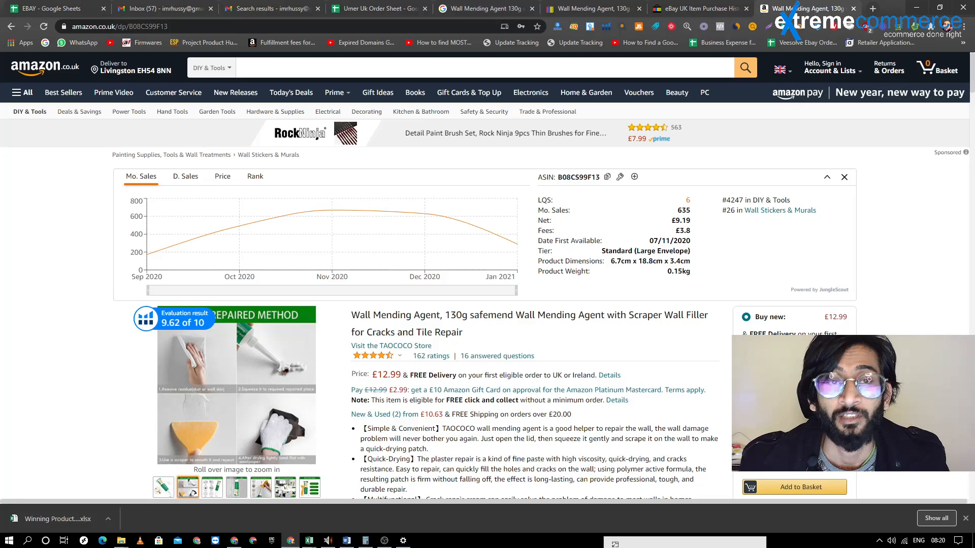
Compare the wall mending agent across its Google results, eBay listing, eBay purchase history and Amazon product page
{"action": "left_click", "coordinate": [495, 5]}
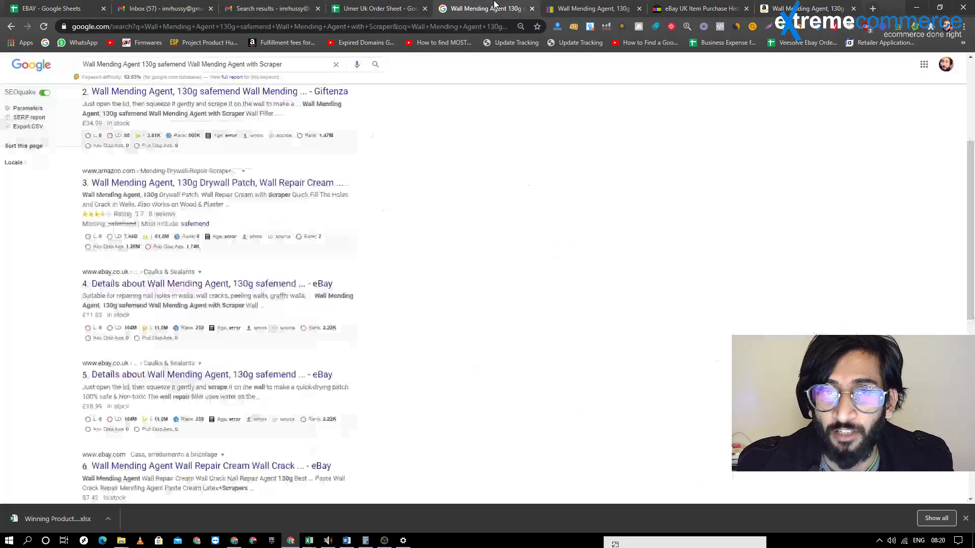
{"action": "left_click", "coordinate": [167, 6]}
{"action": "left_click", "coordinate": [590, 7]}
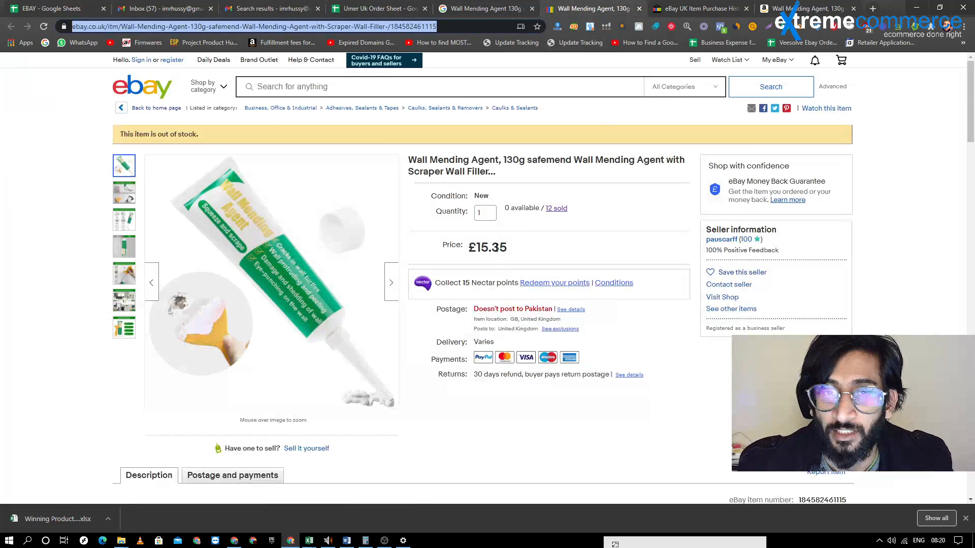
{"action": "left_click_drag", "start_coordinate": [408, 172], "coordinate": [530, 174]}
{"action": "left_click", "coordinate": [701, 8]}
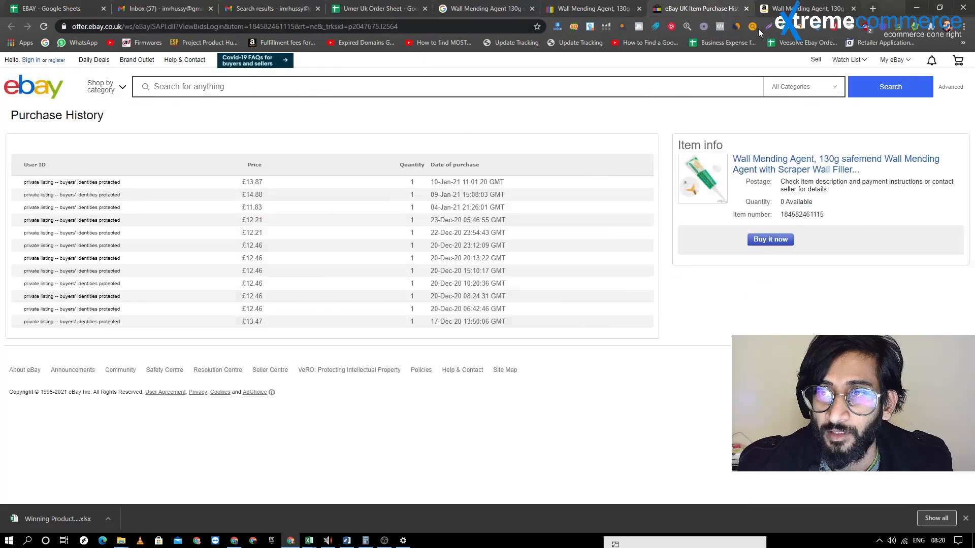
{"action": "left_click", "coordinate": [802, 8]}
{"action": "scroll", "coordinate": [503, 282], "scroll_direction": "down", "scroll_amount": 2}
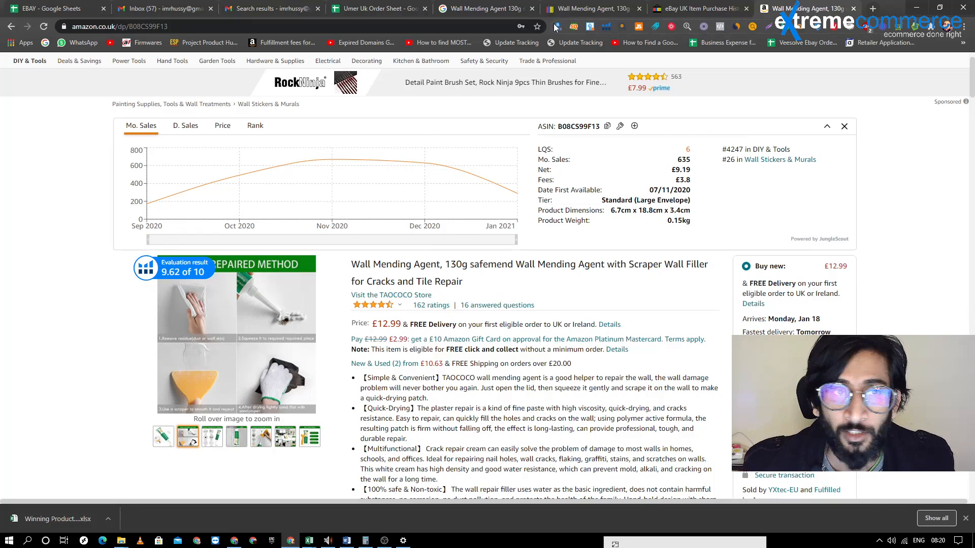
Check the purchase dates behind the eBay listing's sold items and review the wall mending agent listing again
{"action": "left_click", "coordinate": [603, 5]}
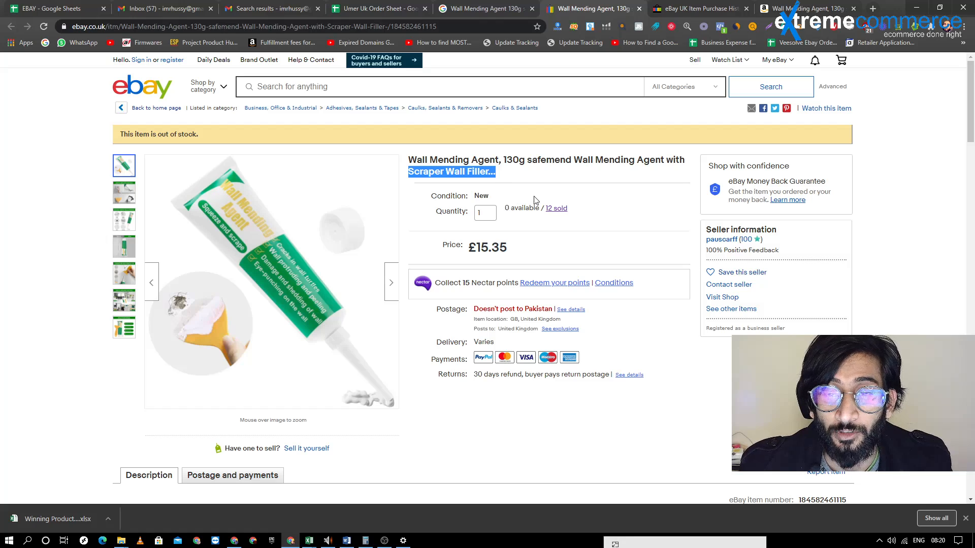
{"action": "left_click", "coordinate": [549, 209]}
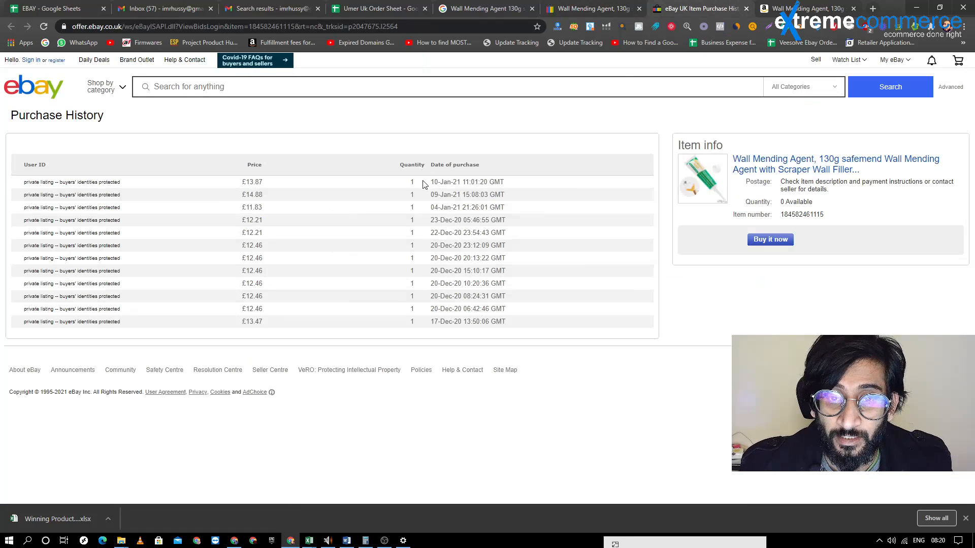
{"action": "left_click_drag", "start_coordinate": [427, 183], "coordinate": [457, 209]}
{"action": "left_click", "coordinate": [592, 9]}
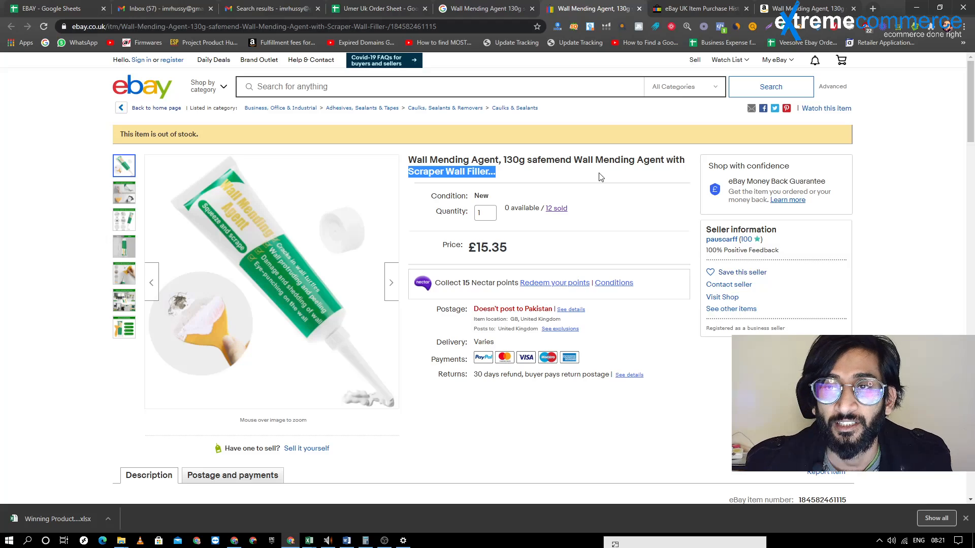
{"action": "left_click", "coordinate": [411, 166]}
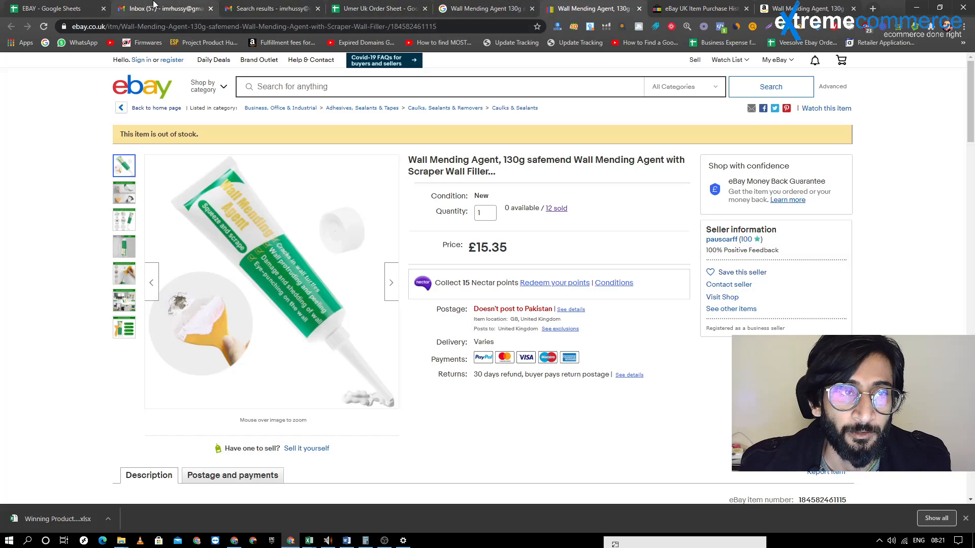
{"action": "left_click", "coordinate": [699, 8]}
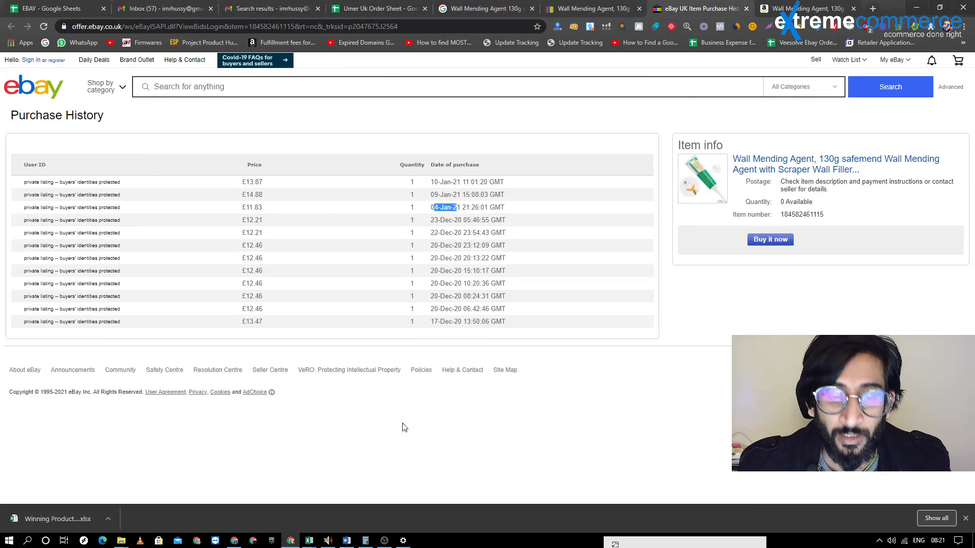
Switch to the browser window with the seller account and open the active listings in Seller Hub
{"action": "left_click", "coordinate": [234, 541]}
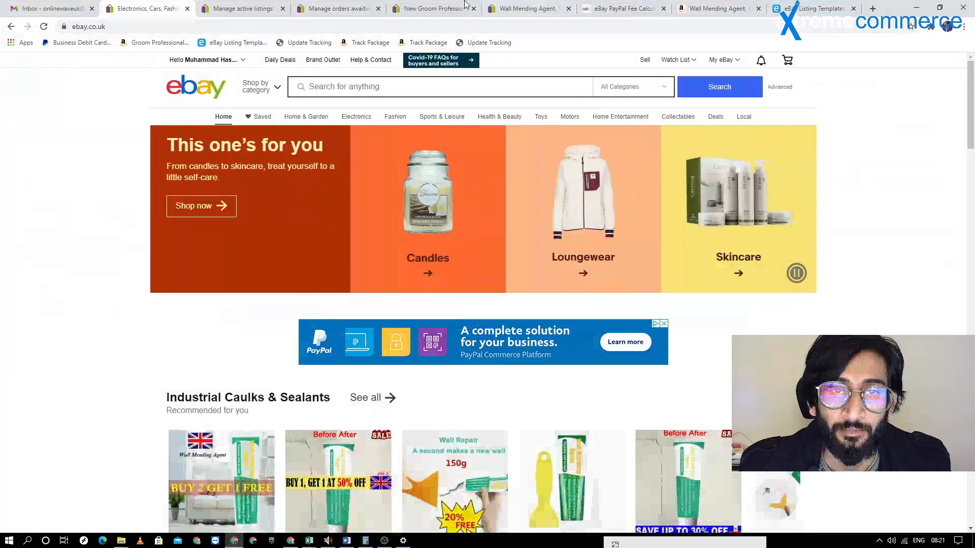
{"action": "left_click", "coordinate": [232, 8]}
{"action": "left_click", "coordinate": [173, 7]}
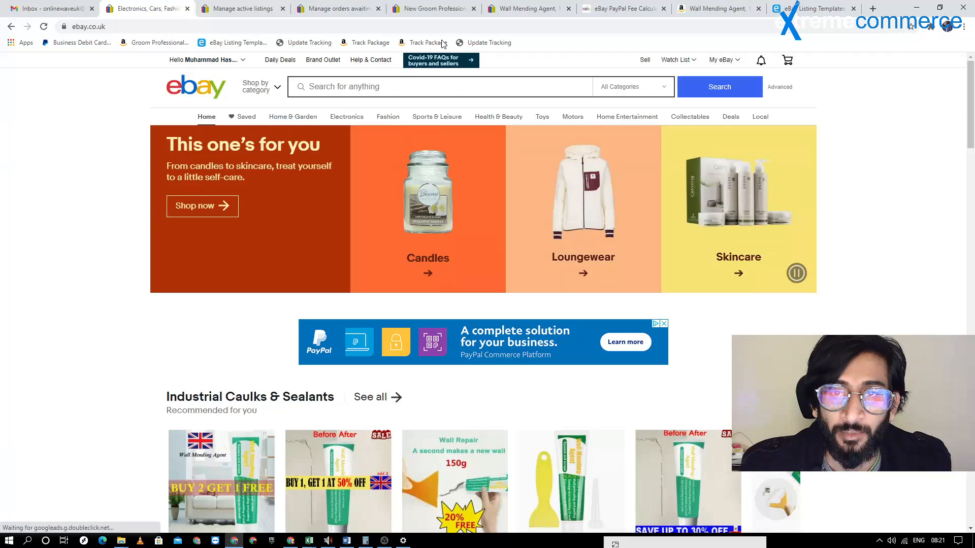
{"action": "left_click", "coordinate": [203, 8]}
{"action": "left_click", "coordinate": [50, 140]}
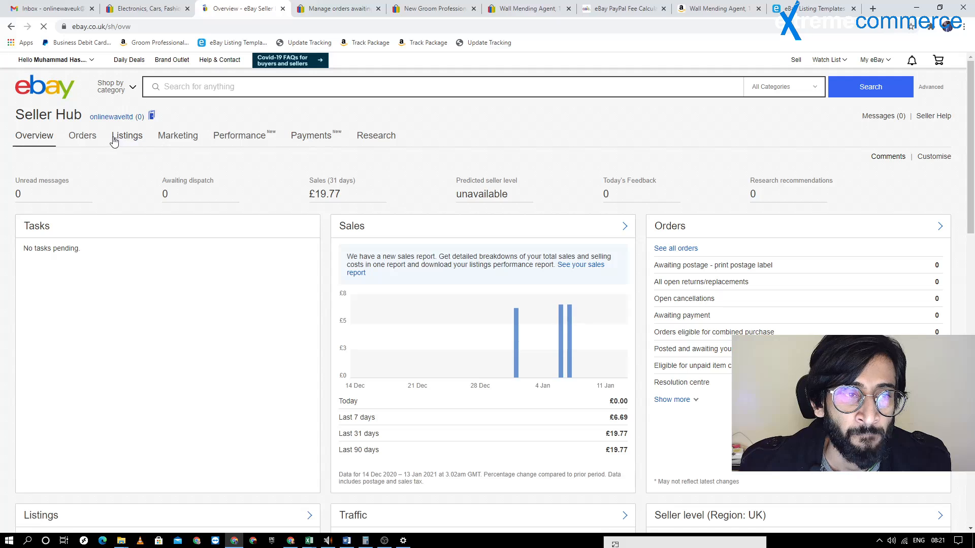
{"action": "left_click", "coordinate": [124, 140]}
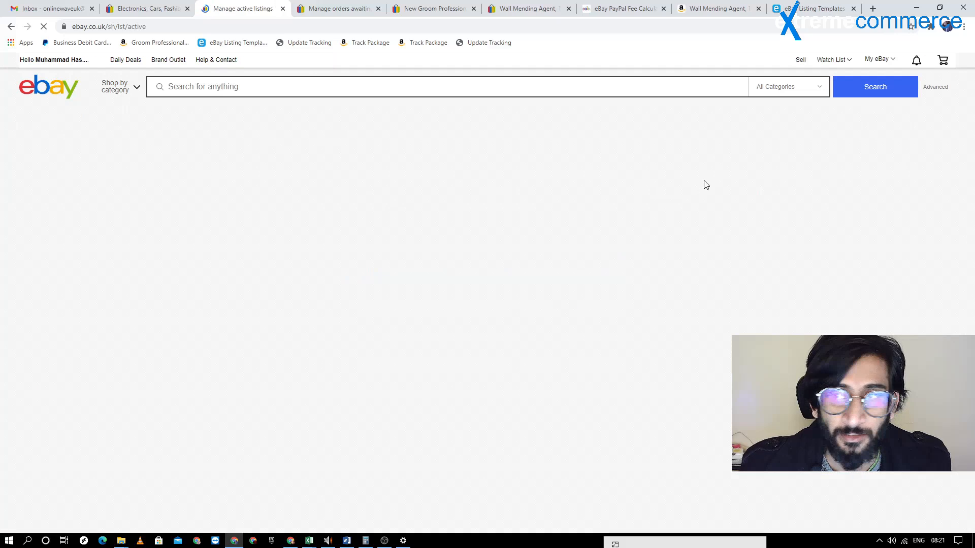
Start creating a single listing and complete the seller account sign-in
{"action": "left_click", "coordinate": [920, 163]}
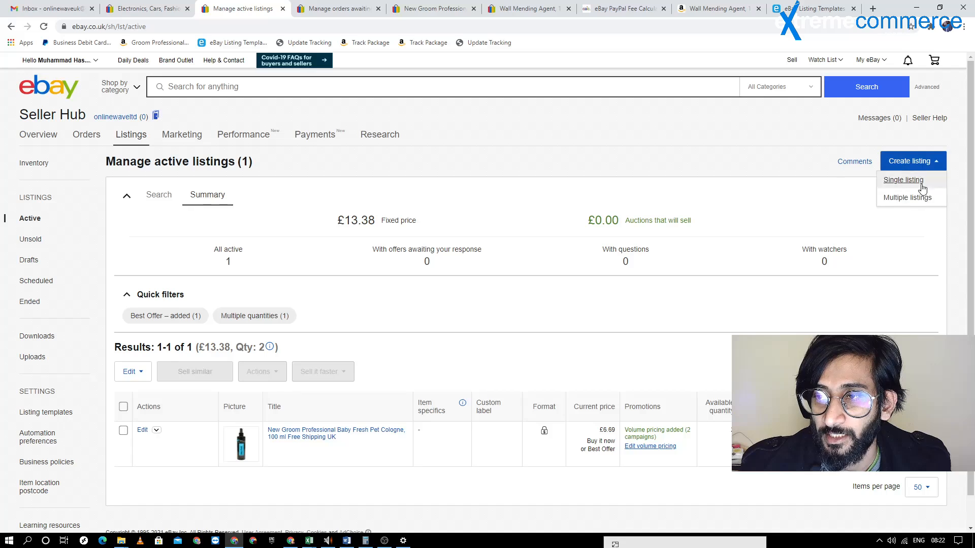
{"action": "left_click", "coordinate": [898, 186]}
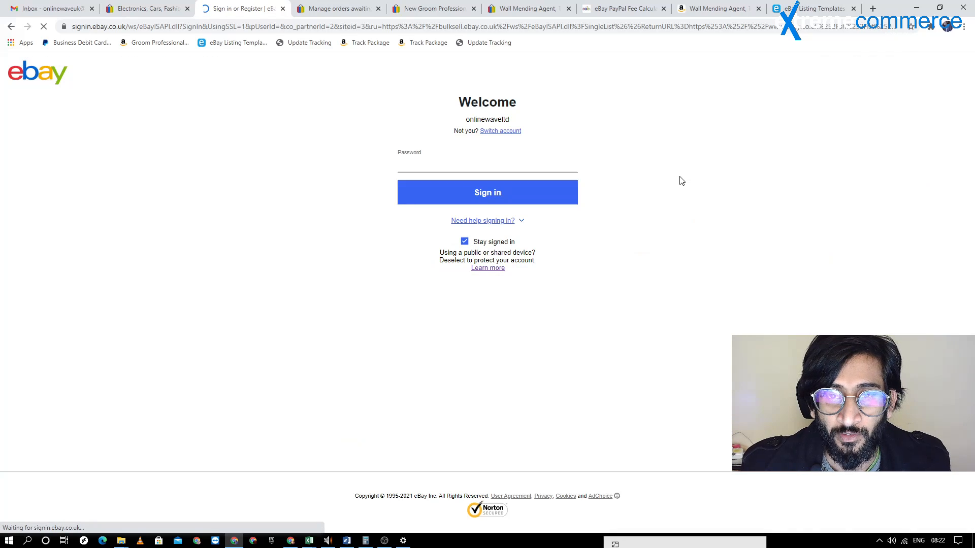
{"action": "left_click", "coordinate": [440, 199]}
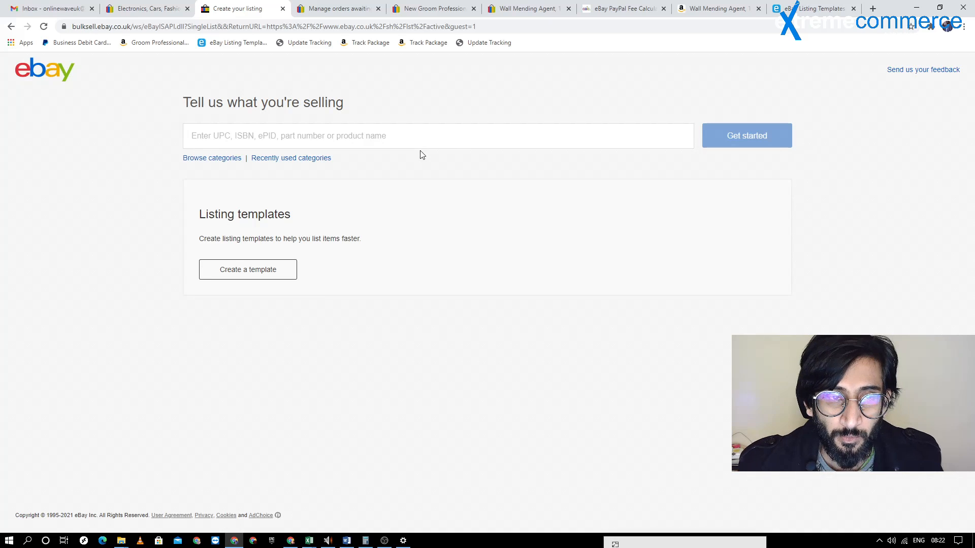
Copy the existing wall mending agent listing's title into the new listing and choose the suggested Caulks & Sealants category under Business, Office & Industrial
{"action": "left_click", "coordinate": [523, 6]}
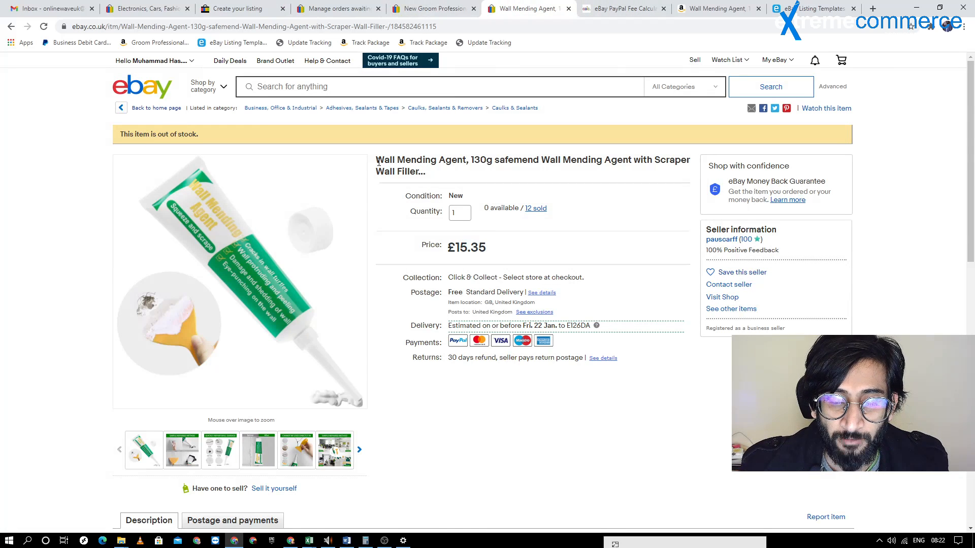
{"action": "left_click_drag", "start_coordinate": [377, 161], "coordinate": [432, 179]}
{"action": "key", "text": "ctrl+c"}
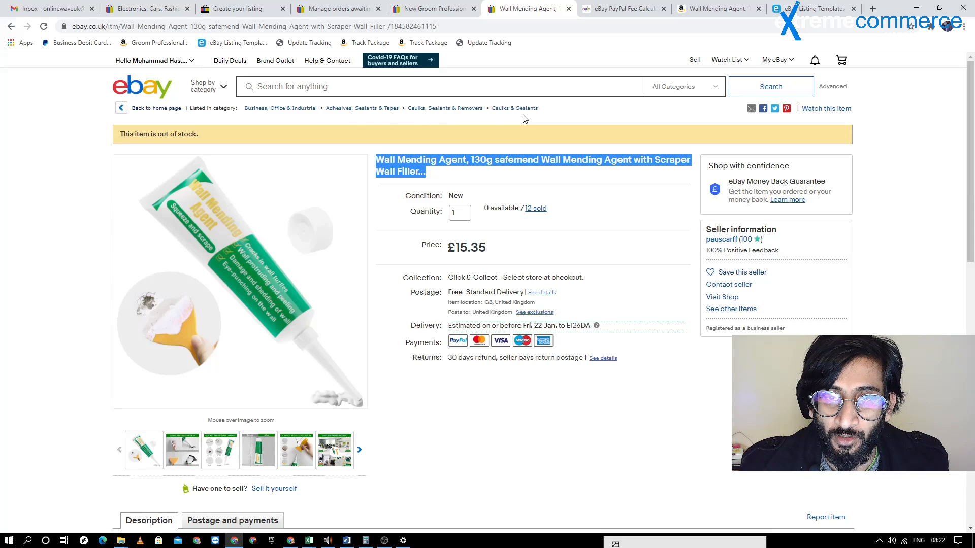
{"action": "left_click", "coordinate": [238, 9]}
{"action": "left_click", "coordinate": [345, 140]}
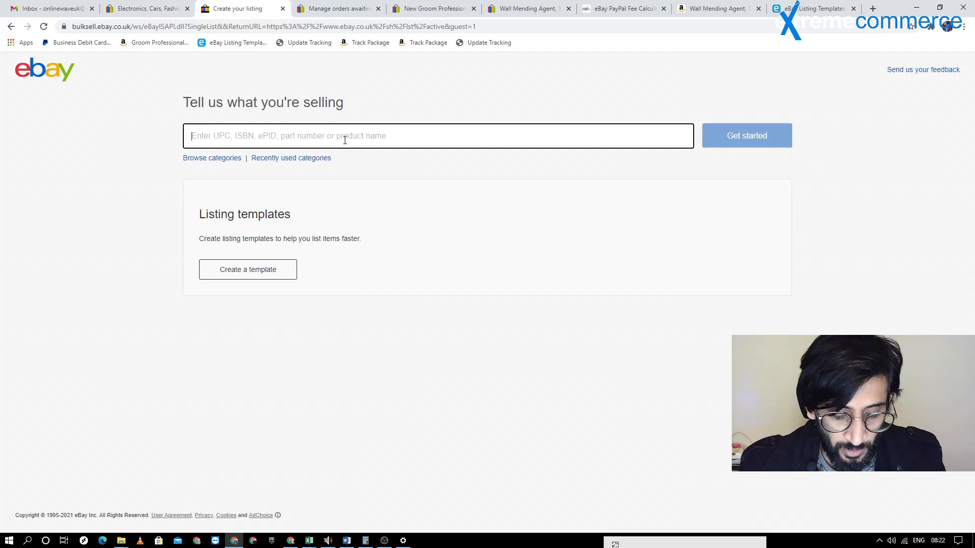
{"action": "key", "text": "ctrl+v"}
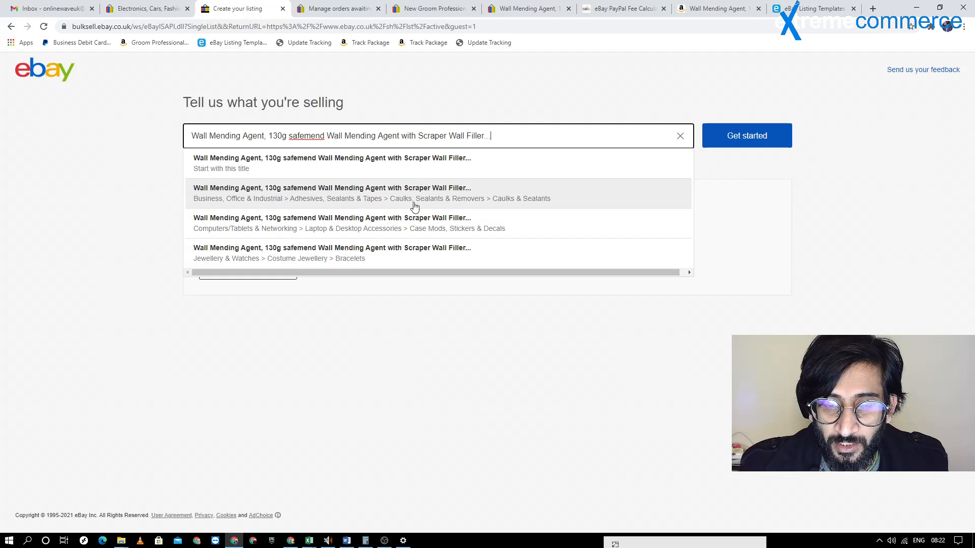
{"action": "left_click", "coordinate": [503, 197]}
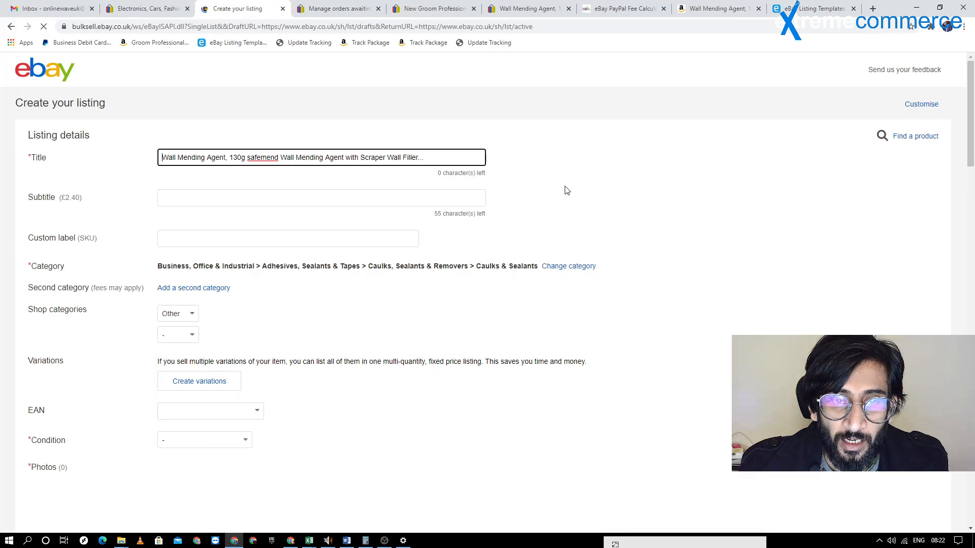
Edit the title to remove the space before "130g" and the trailing dots, ending it with "UK*"
{"action": "left_click", "coordinate": [230, 158]}
{"action": "key", "text": "BackSpace"}
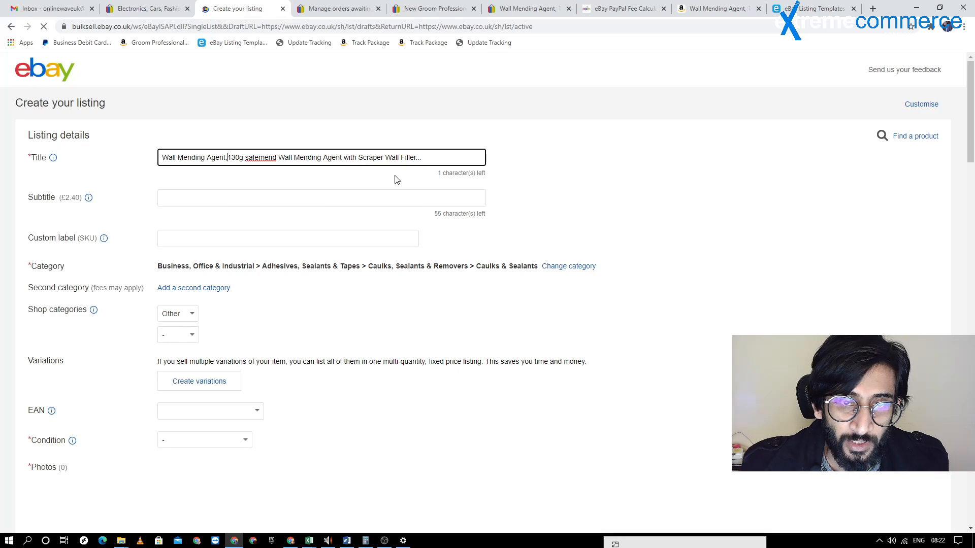
{"action": "left_click", "coordinate": [427, 159]}
{"action": "key", "text": "BackSpace"}
{"action": "key", "text": "BackSpace"}
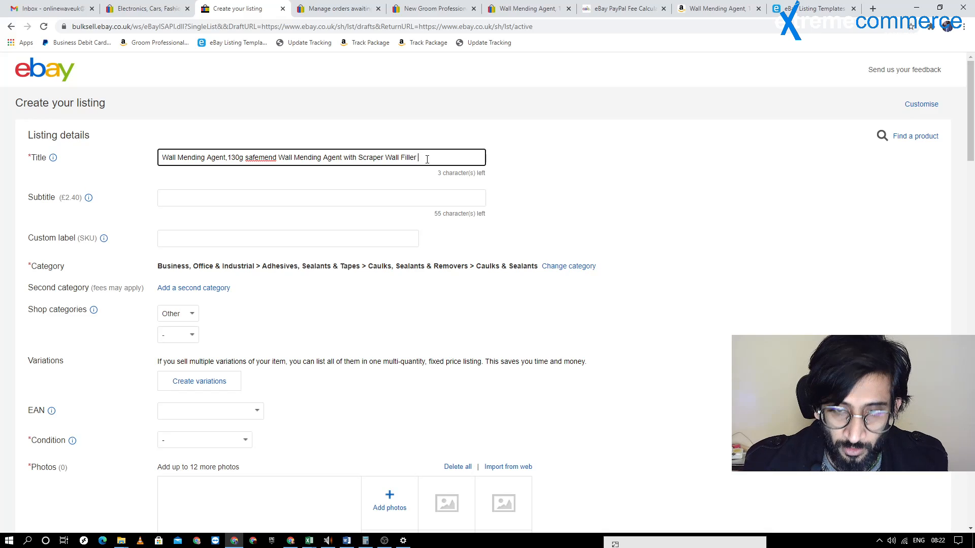
{"action": "type", "text": "UK*"}
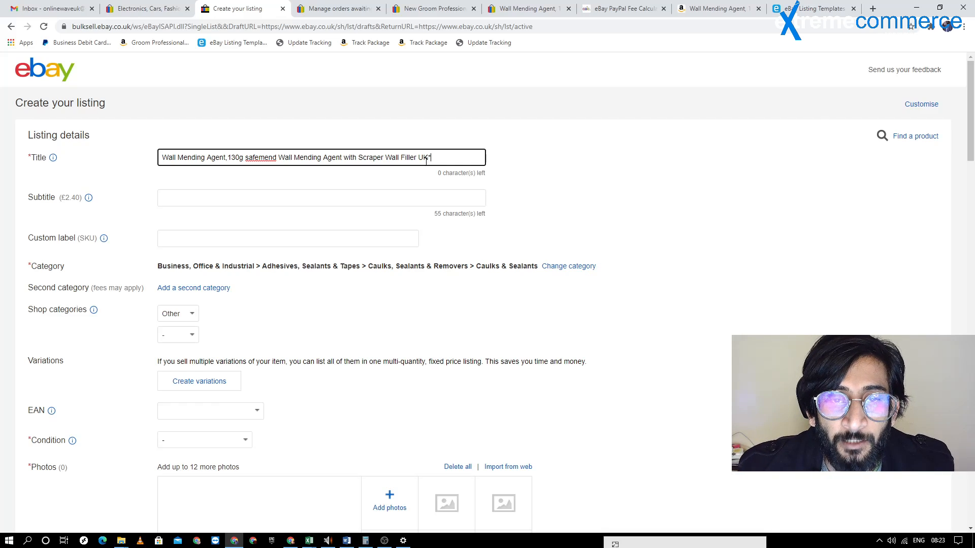
Delete the "UK*" ending from the listing title and enter "UK*" again
{"action": "left_click_drag", "start_coordinate": [434, 158], "coordinate": [421, 161]}
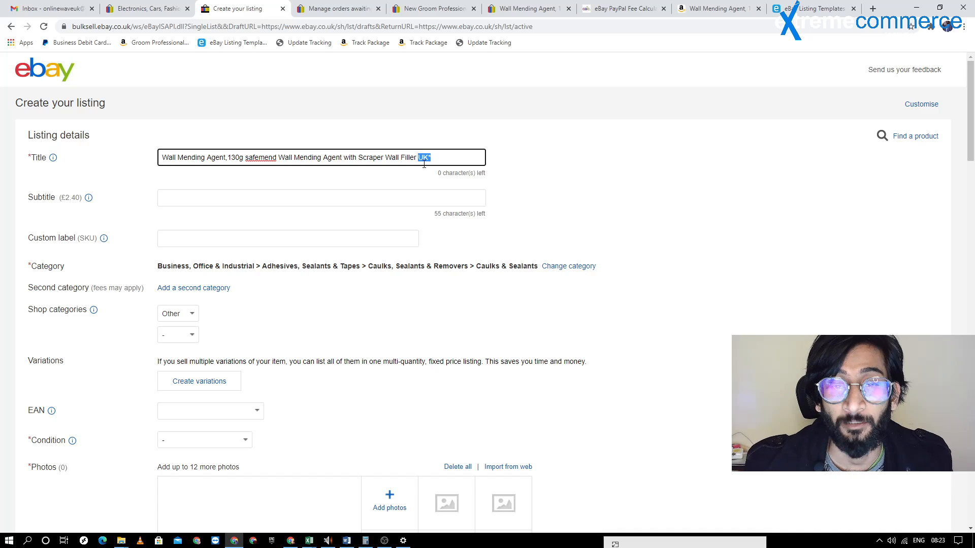
{"action": "left_click", "coordinate": [423, 161]}
{"action": "key", "text": "BackSpace"}
{"action": "key", "text": "BackSpace"}
{"action": "key", "text": "BackSpace"}
{"action": "key", "text": "BackSpace"}
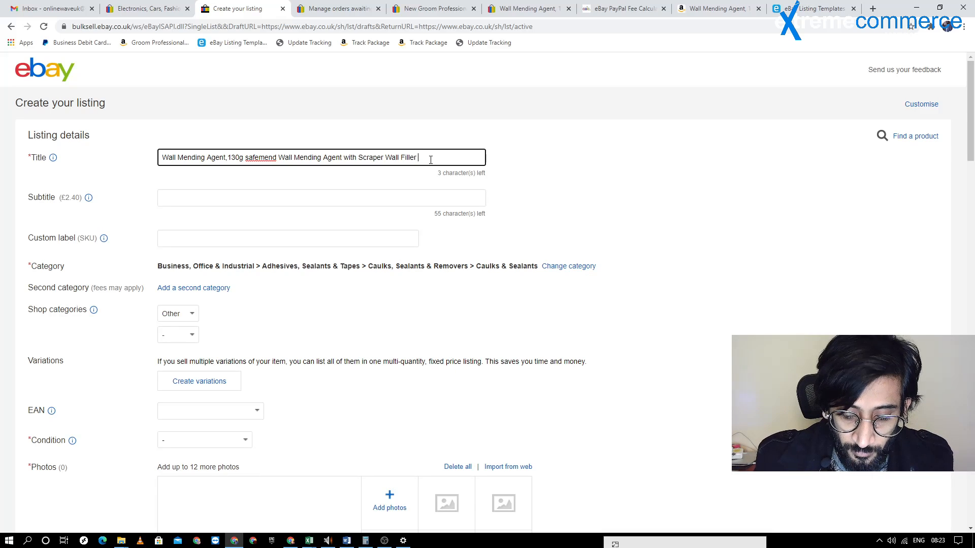
{"action": "type", "text": "UK*"}
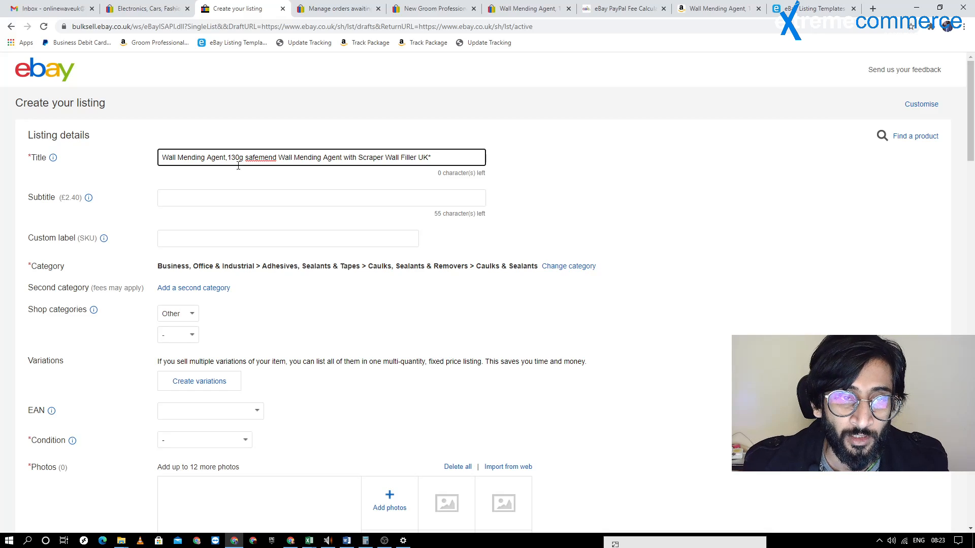
Try deleting the second "Agent" from the title and adding "Free S" at the end, and undo these title edits
{"action": "double_click", "coordinate": [251, 158]}
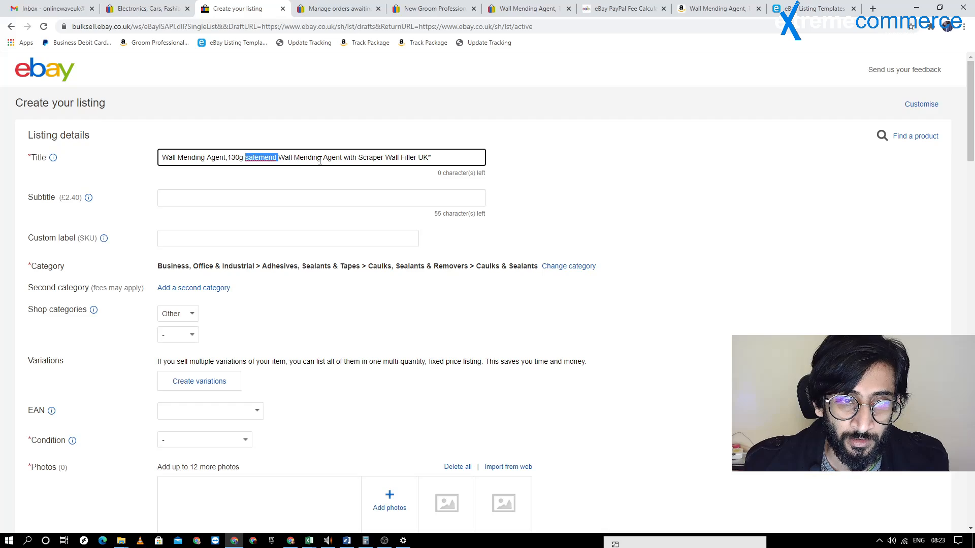
{"action": "left_click", "coordinate": [402, 158]}
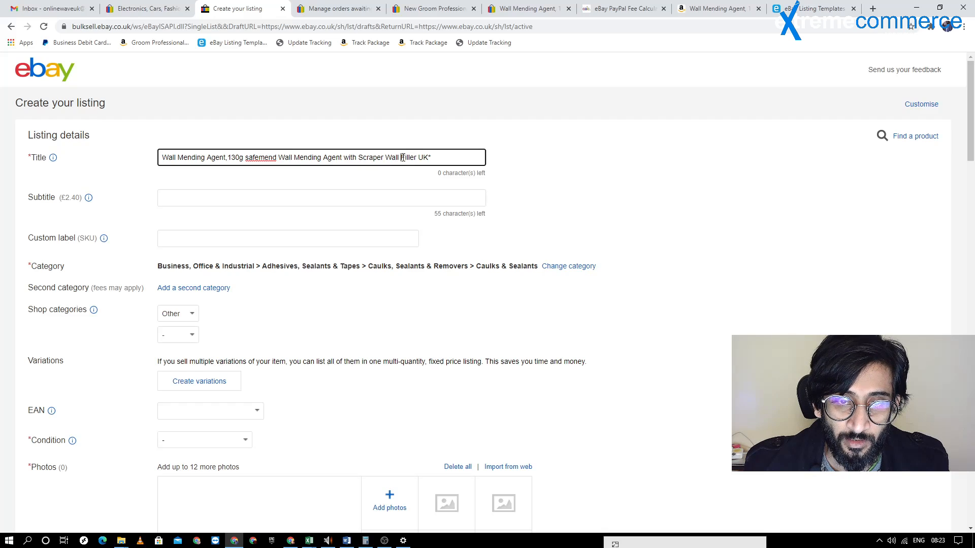
{"action": "double_click", "coordinate": [335, 158]}
{"action": "key", "text": "BackSpace"}
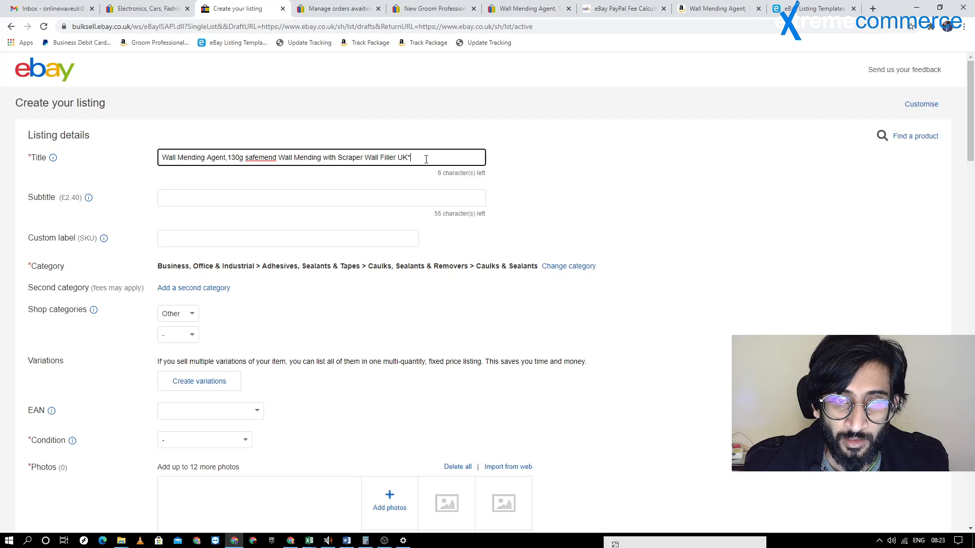
{"action": "type", "text": "Free S"}
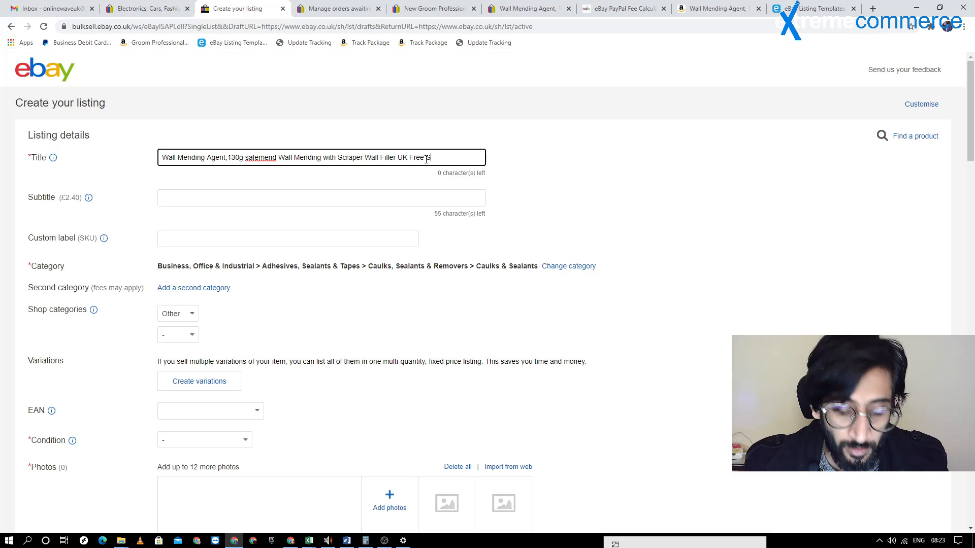
{"action": "key", "text": "BackSpace"}
{"action": "key", "text": "BackSpace"}
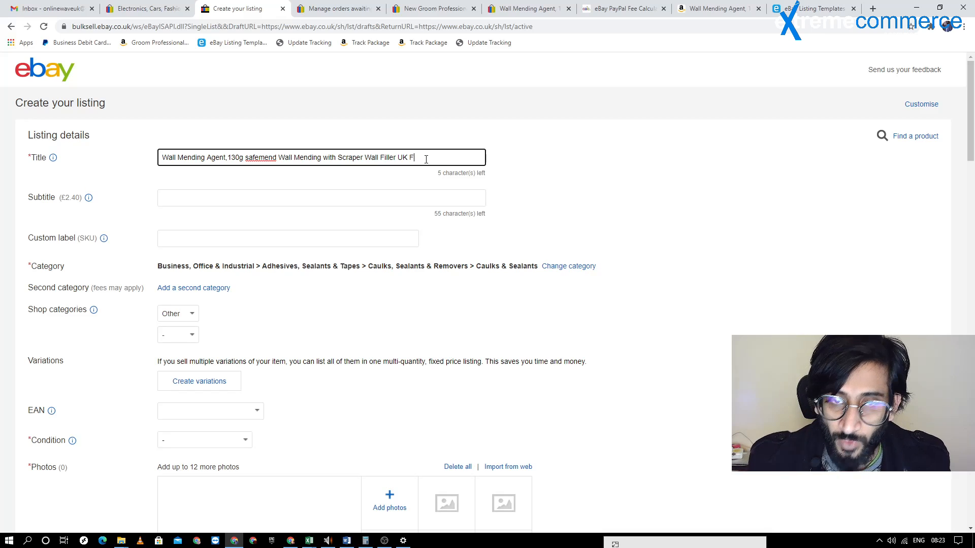
{"action": "key", "text": "BackSpace"}
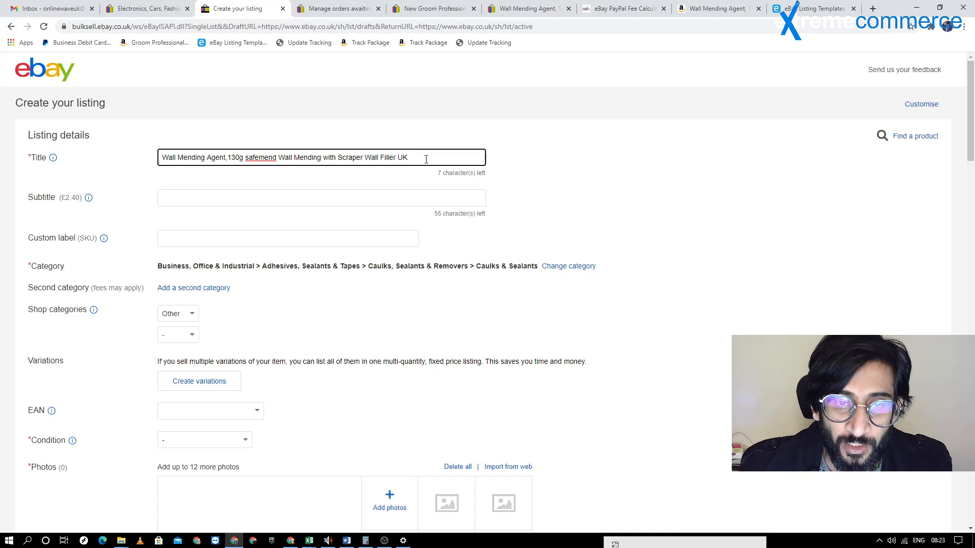
{"action": "type", "text": "*"}
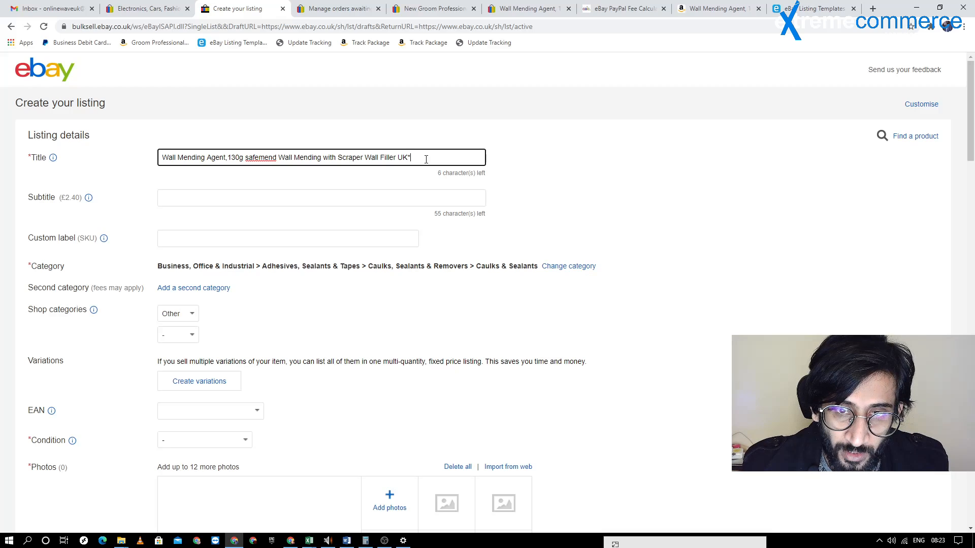
{"action": "key", "text": "ctrl+z"}
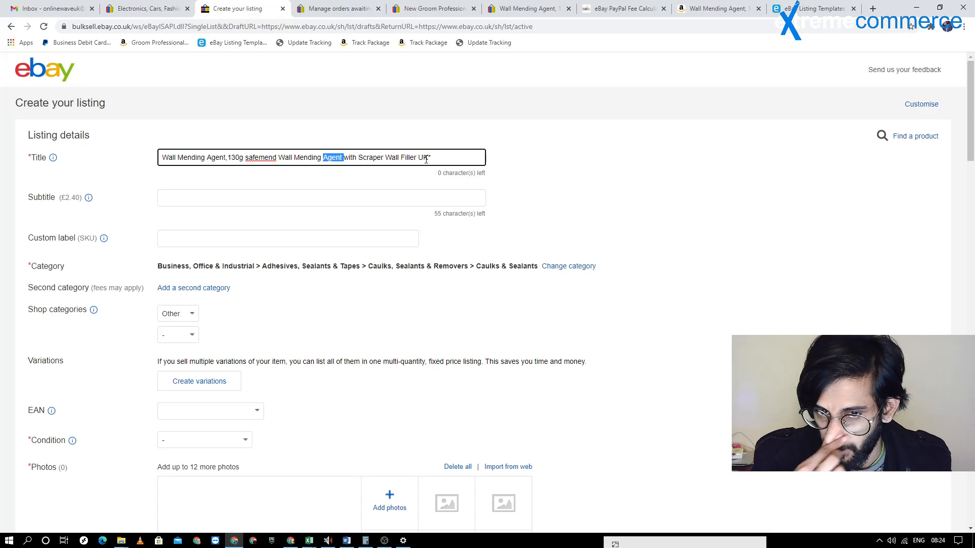
Copy the full listing title into the open Word document below the numbered list, select it there, and return to the eBay draft
{"action": "left_click", "coordinate": [533, 164]}
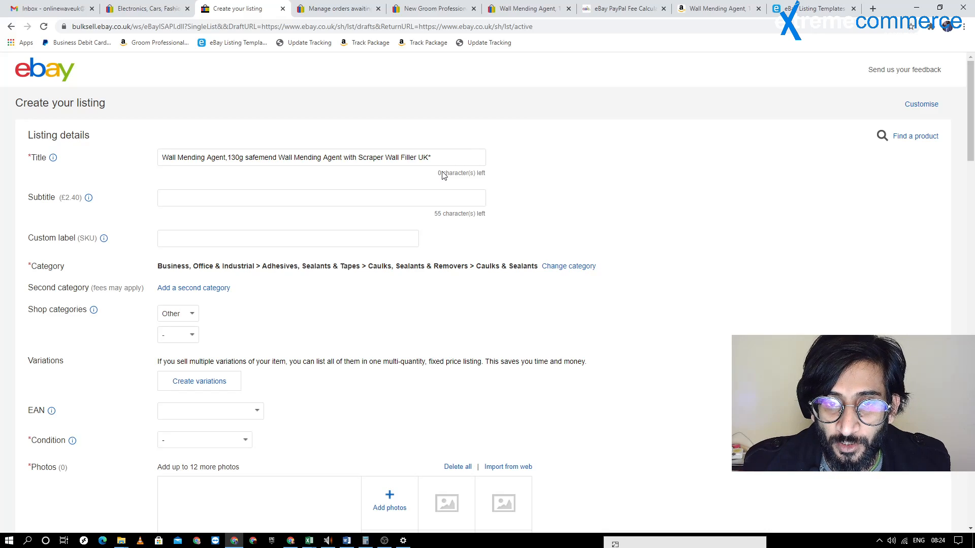
{"action": "left_click_drag", "start_coordinate": [444, 175], "coordinate": [477, 188]}
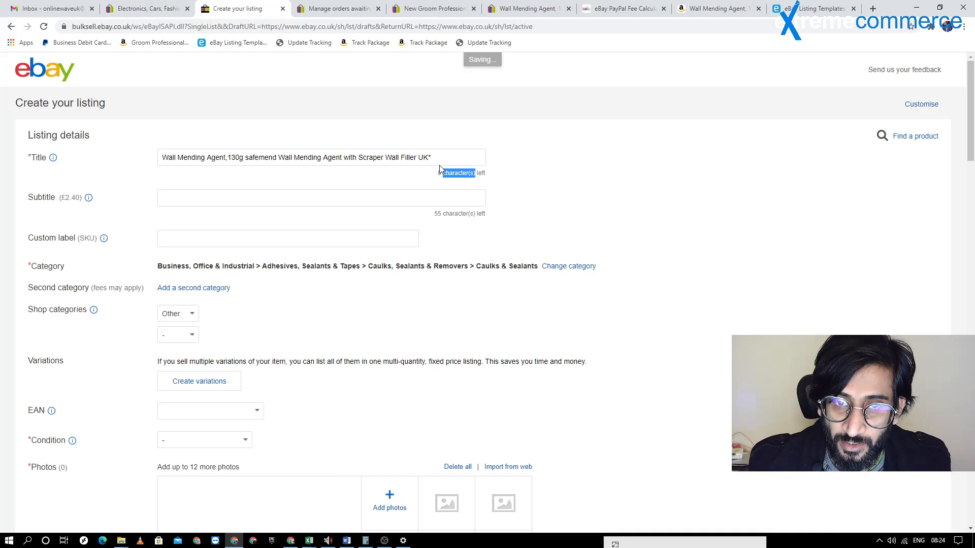
{"action": "left_click_drag", "start_coordinate": [433, 158], "coordinate": [146, 168]}
{"action": "key", "text": "ctrl+c"}
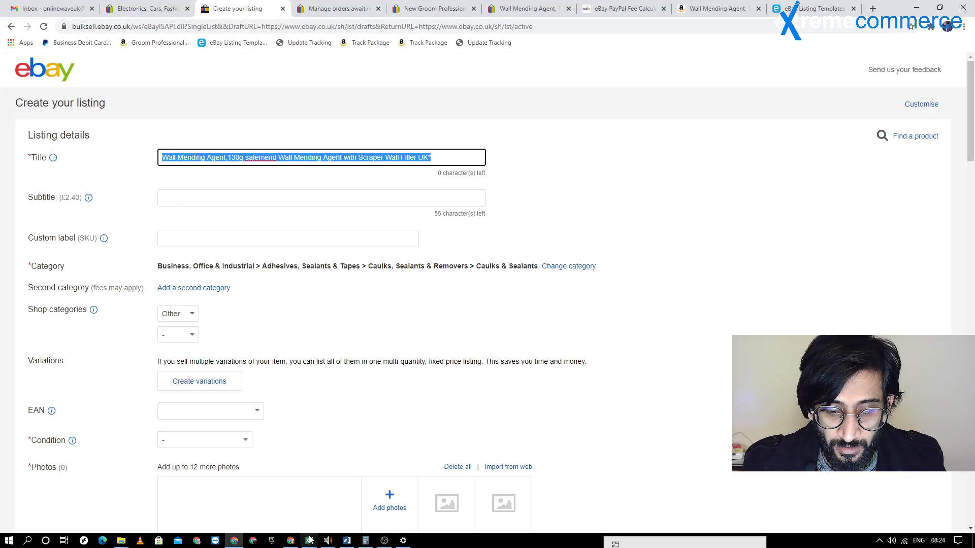
{"action": "left_click", "coordinate": [347, 541]}
{"action": "key", "text": "Return"}
{"action": "key", "text": "Return"}
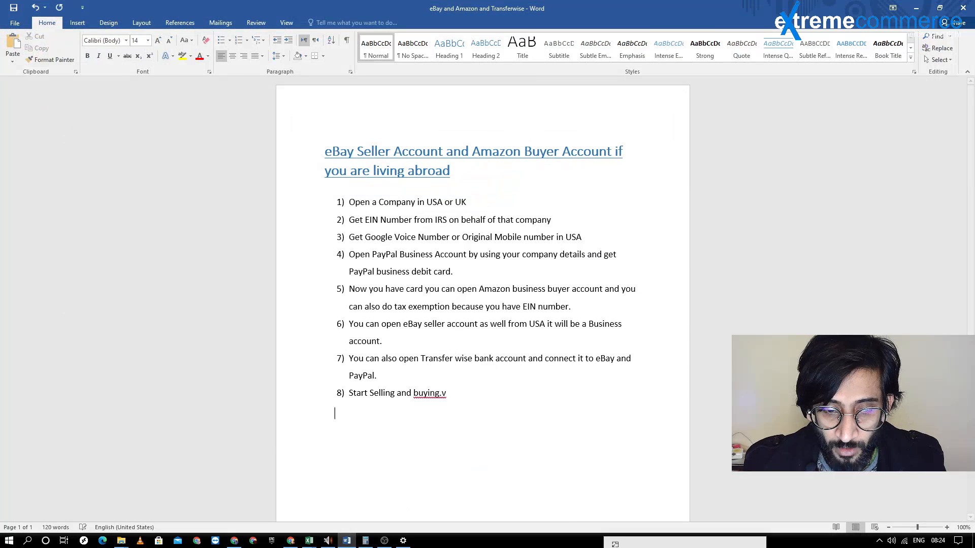
{"action": "key", "text": "ctrl+v"}
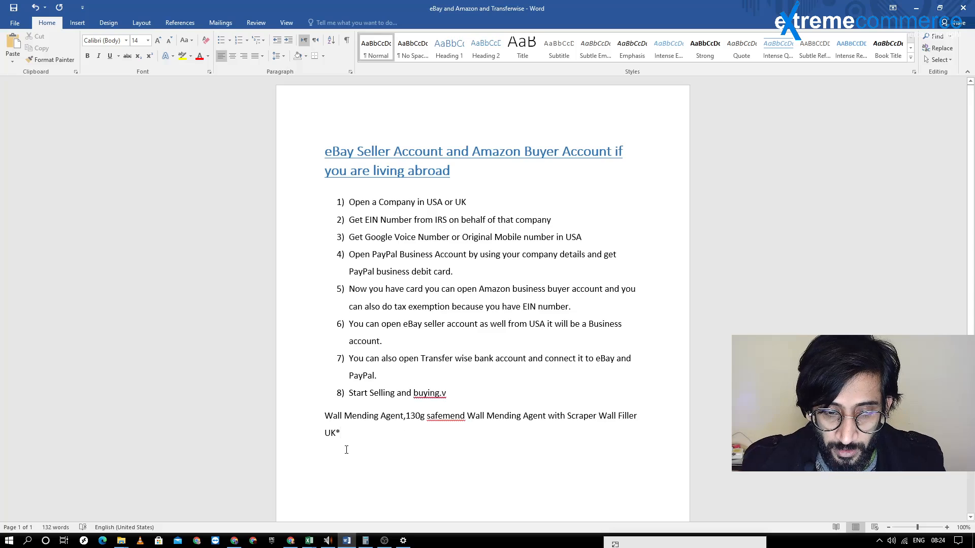
{"action": "triple_click", "coordinate": [327, 428]}
{"action": "key", "text": "ctrl+c"}
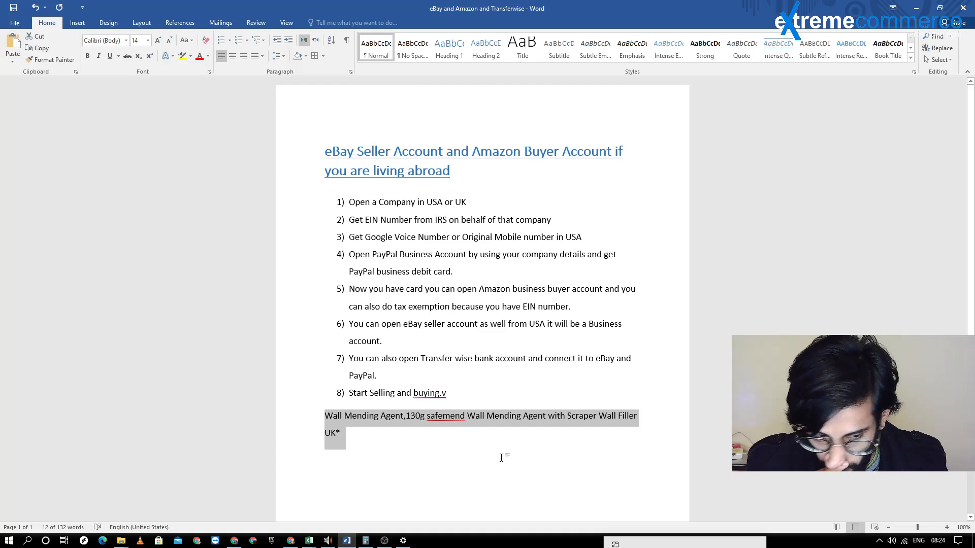
{"action": "left_click", "coordinate": [924, 6]}
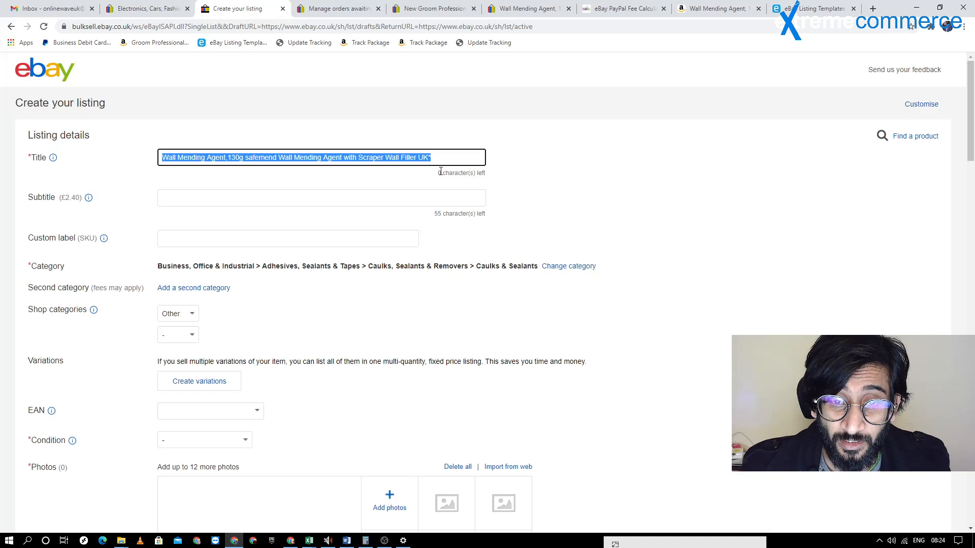
Clear the listing title and paste the same copied title back into the empty field
{"action": "key", "text": "BackSpace"}
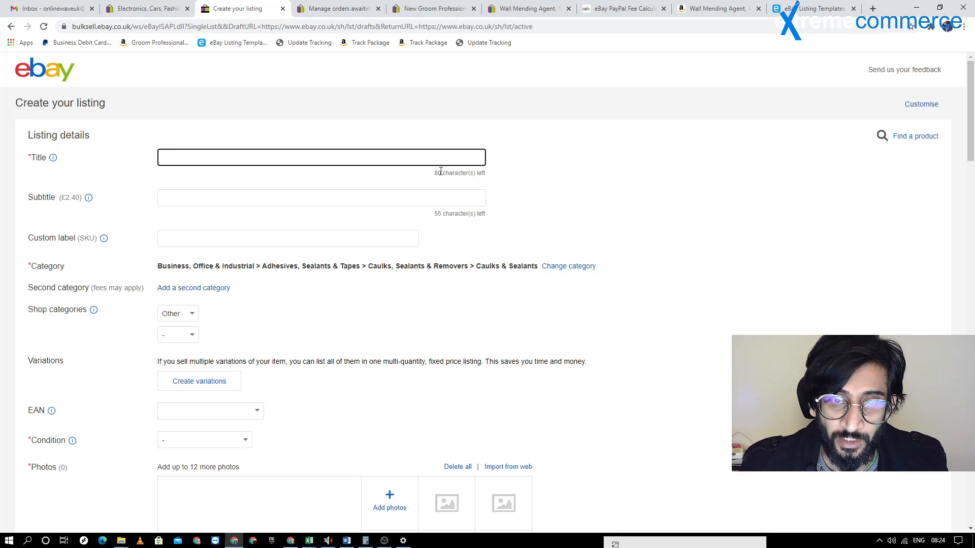
{"action": "left_click_drag", "start_coordinate": [434, 173], "coordinate": [449, 180]}
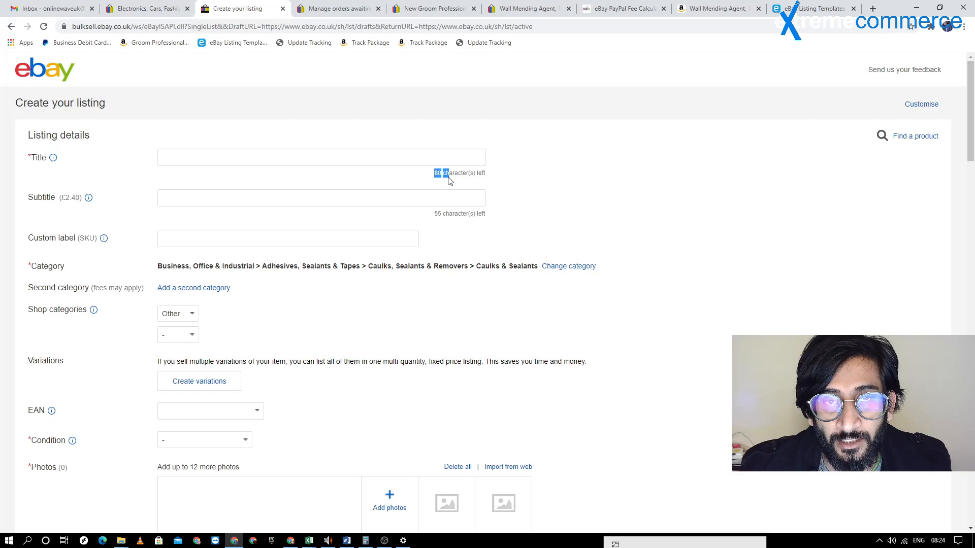
{"action": "left_click", "coordinate": [370, 159]}
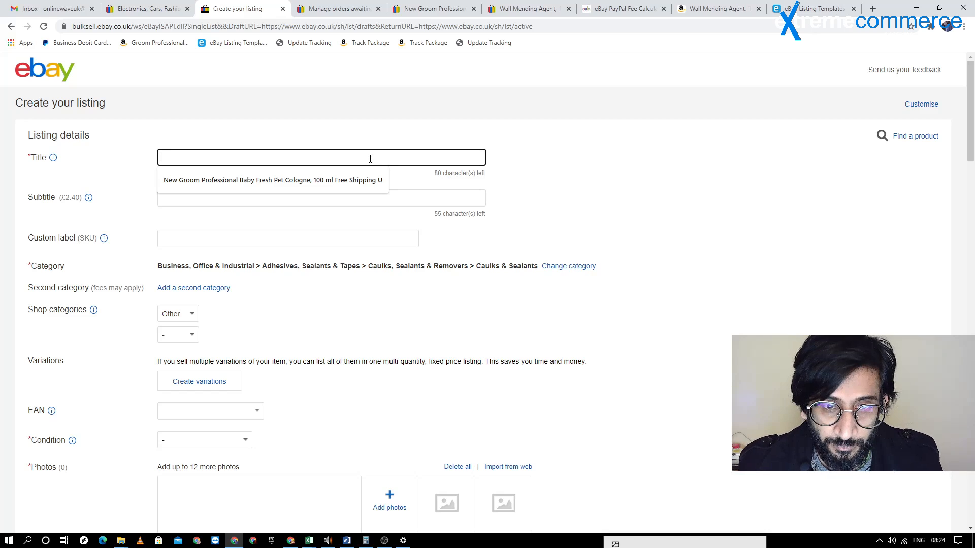
{"action": "key", "text": "ctrl+v"}
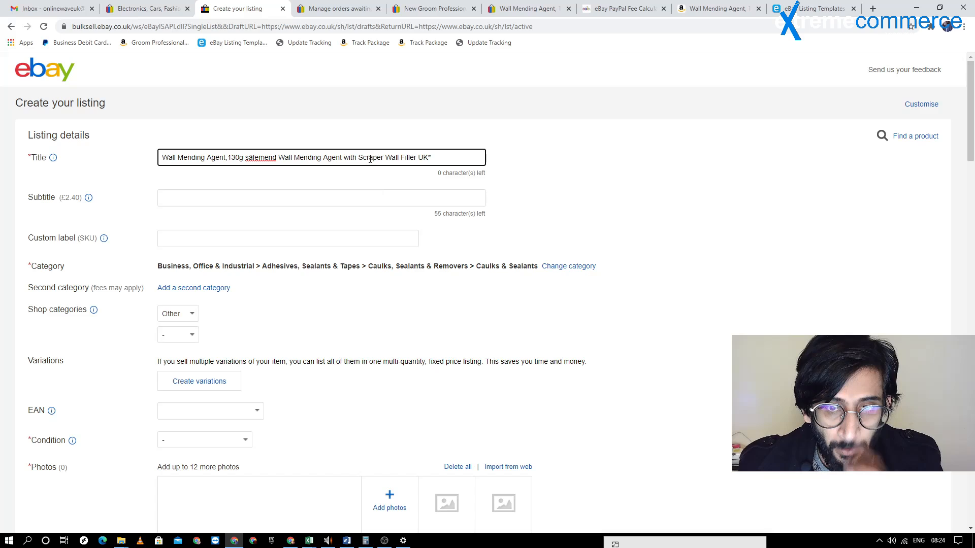
{"action": "left_click", "coordinate": [519, 206]}
Check the fee charged for adding a subtitle to the listing
{"action": "scroll", "coordinate": [518, 206], "scroll_direction": "down", "scroll_amount": 3}
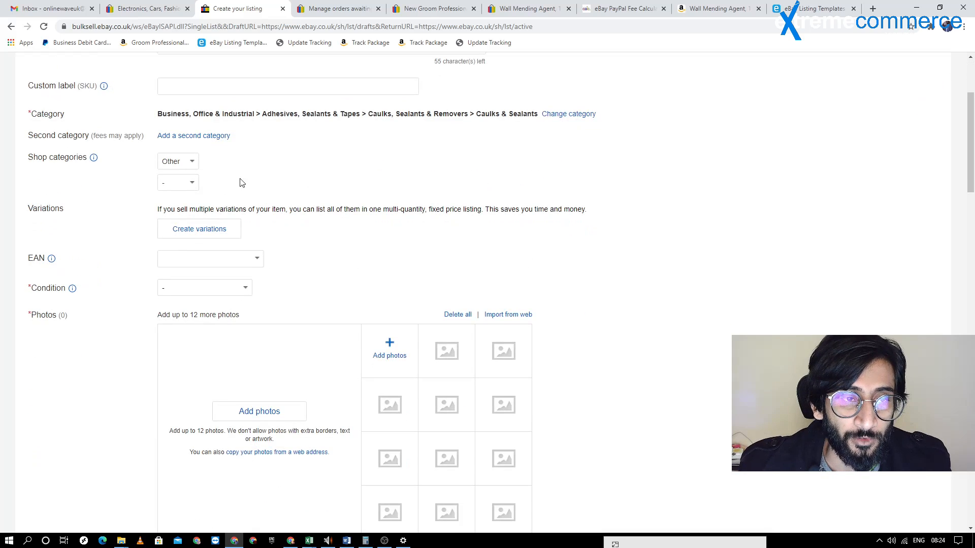
{"action": "scroll", "coordinate": [243, 183], "scroll_direction": "up", "scroll_amount": 3}
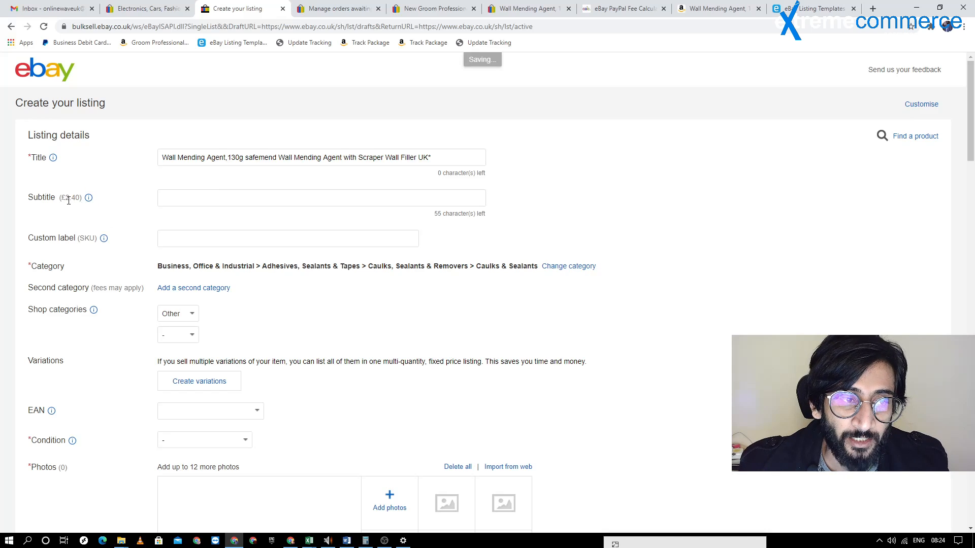
{"action": "left_click_drag", "start_coordinate": [59, 198], "coordinate": [77, 199]}
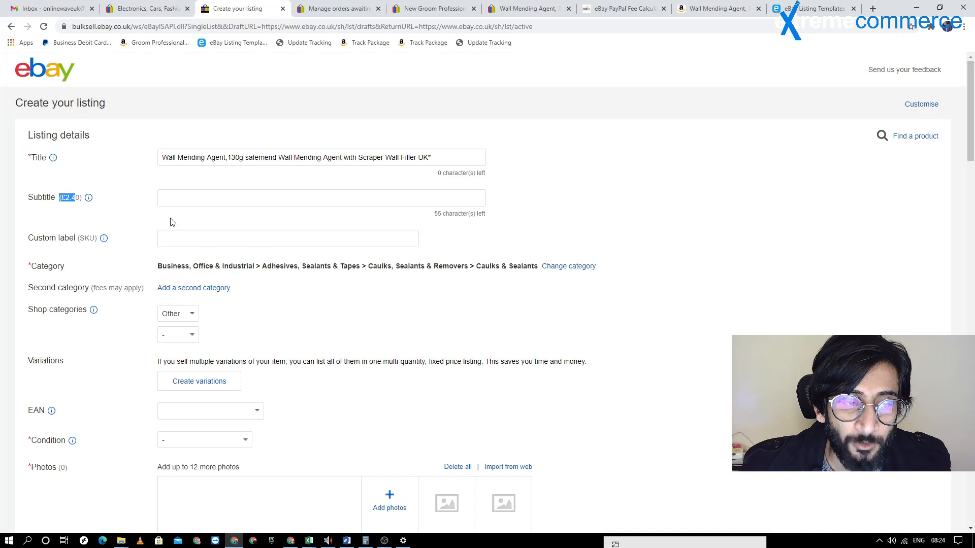
Copy the product code from the web address of the Amazon wall mending agent page and return to the eBay draft
{"action": "left_click", "coordinate": [717, 8]}
{"action": "left_click", "coordinate": [193, 27]}
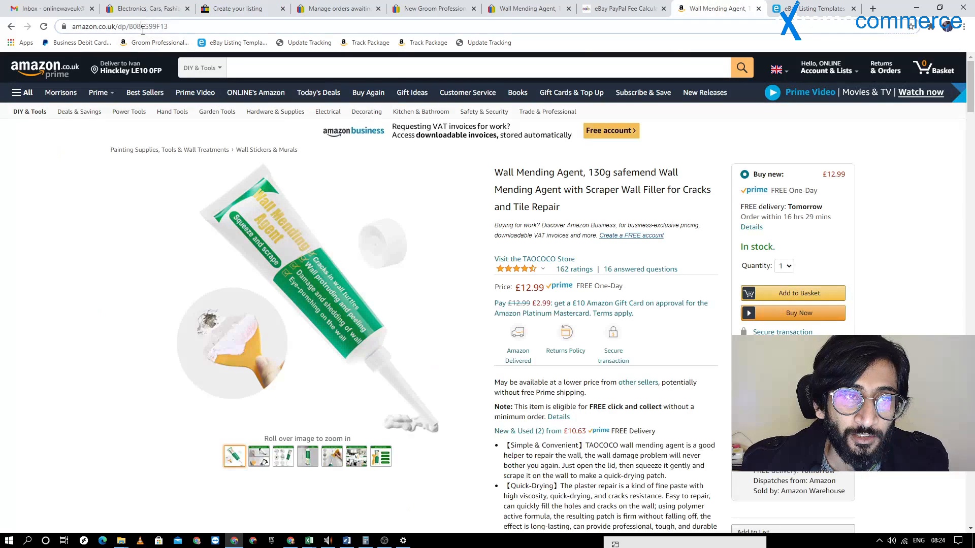
{"action": "double_click", "coordinate": [194, 27]}
{"action": "key", "text": "ctrl+c"}
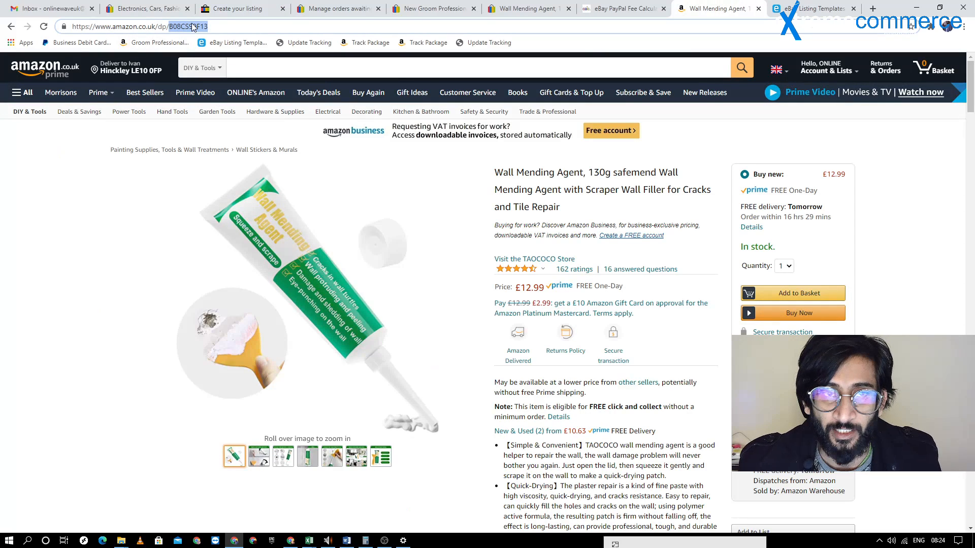
{"action": "left_click", "coordinate": [426, 6]}
{"action": "left_click", "coordinate": [528, 7]}
{"action": "left_click", "coordinate": [606, 5]}
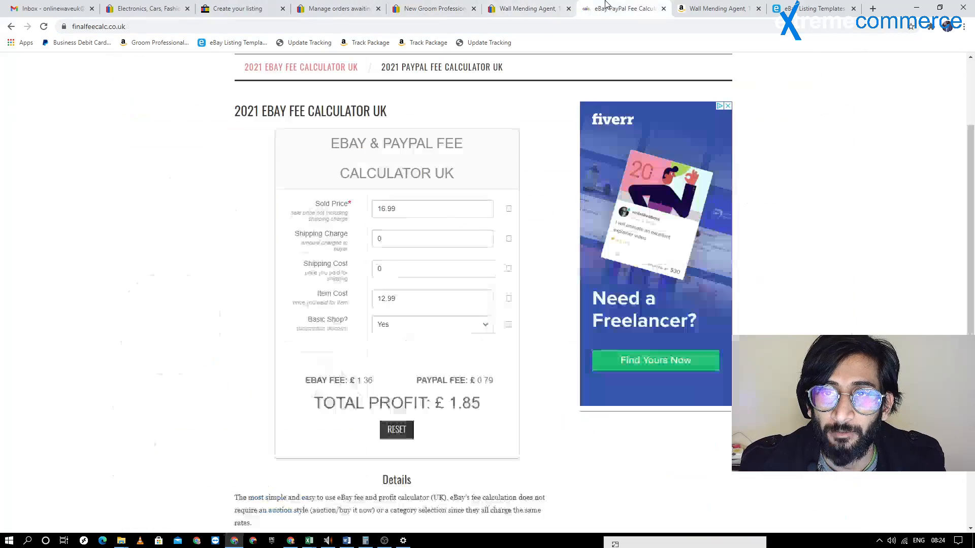
{"action": "left_click", "coordinate": [337, 8]}
{"action": "left_click", "coordinate": [238, 8]}
Enter "AMZ : B08CS99F13" as the subtitle and move that text into the custom label (SKU), leaving the subtitle empty
{"action": "left_click", "coordinate": [261, 194]}
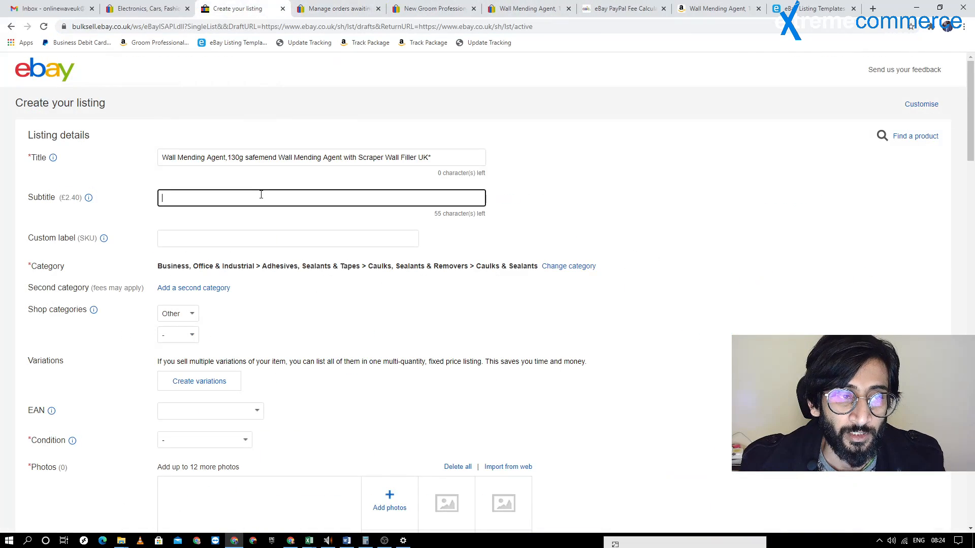
{"action": "type", "text": "AMZ"}
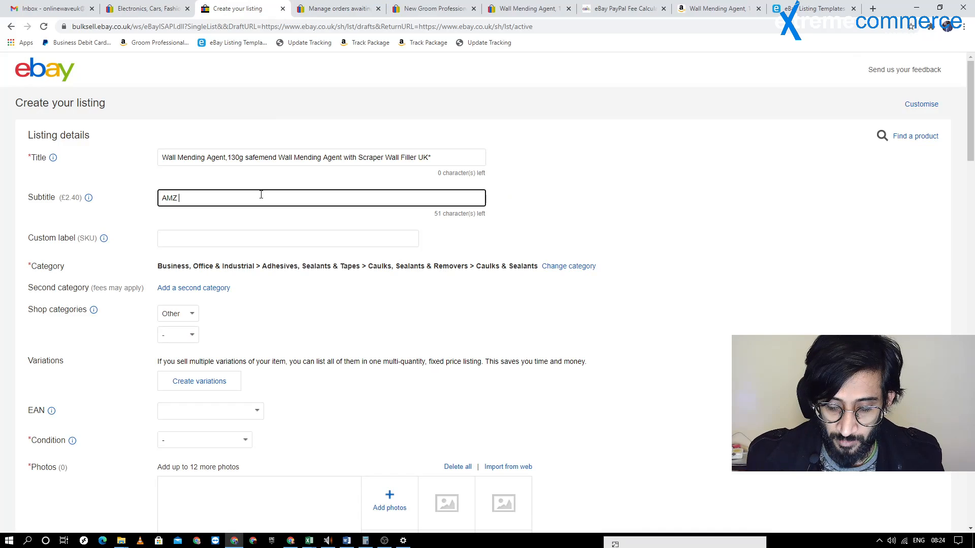
{"action": "type", "text": " :"}
{"action": "key", "text": "ctrl+v"}
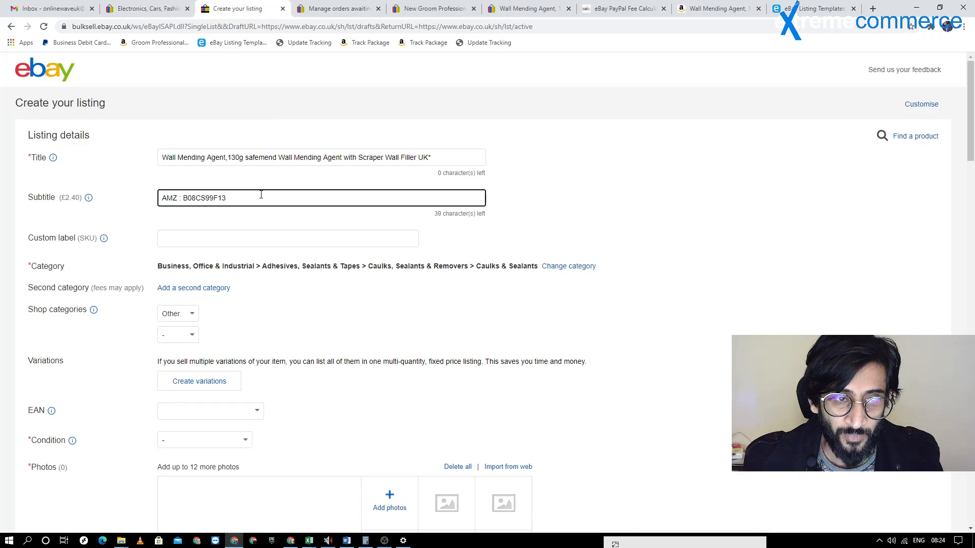
{"action": "key", "text": "ctrl+a"}
{"action": "key", "text": "ctrl+c"}
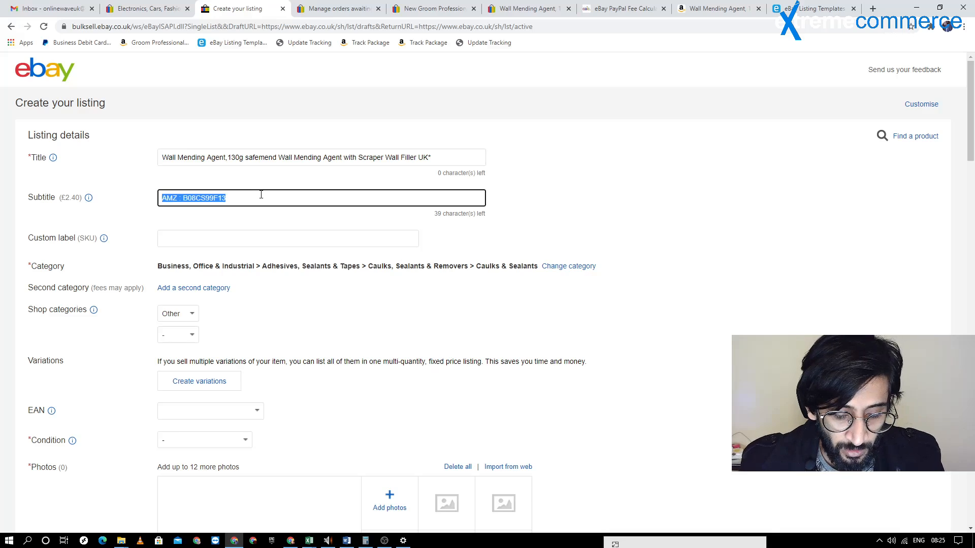
{"action": "key", "text": "BackSpace"}
{"action": "key", "text": "Tab"}
{"action": "key", "text": "Tab"}
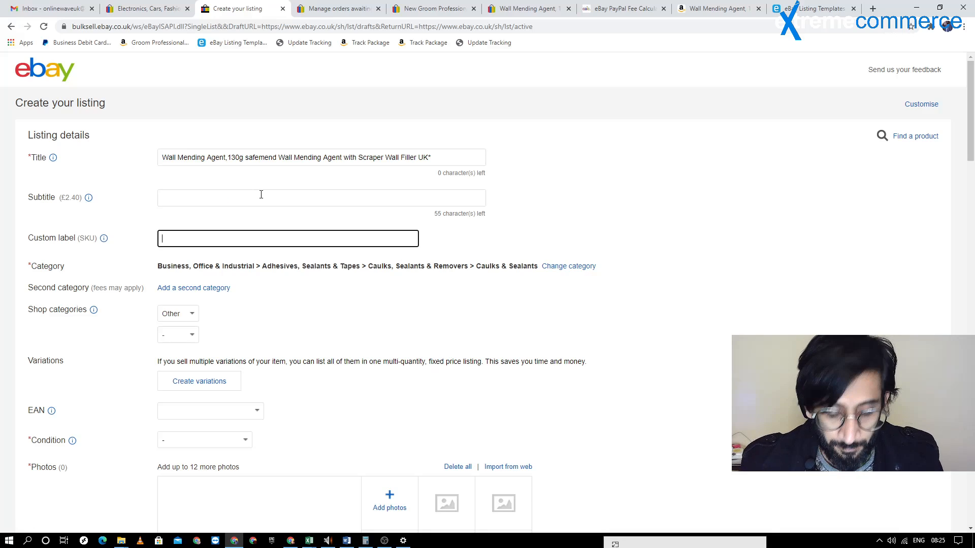
{"action": "key", "text": "ctrl+v"}
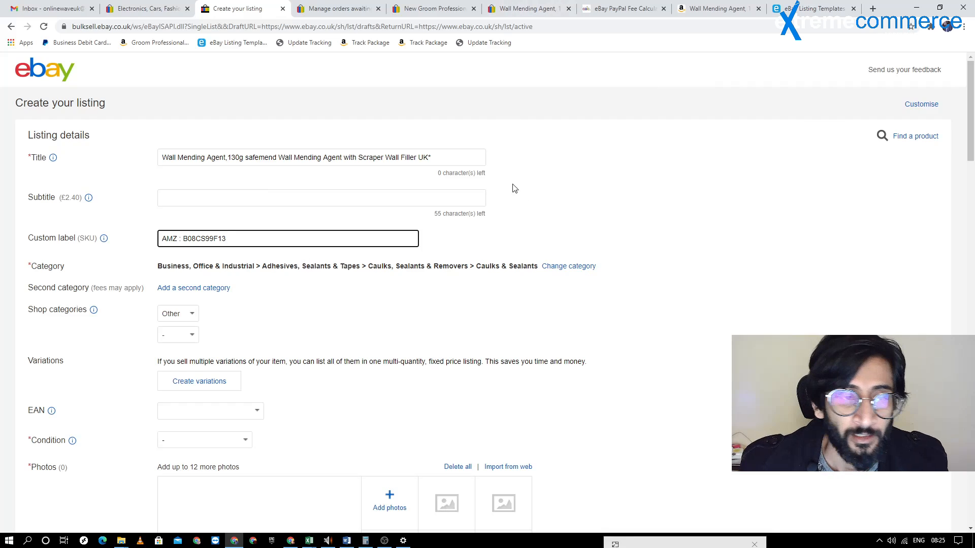
Set the listing's second shop category to Other
{"action": "scroll", "coordinate": [493, 111], "scroll_direction": "down", "scroll_amount": 2}
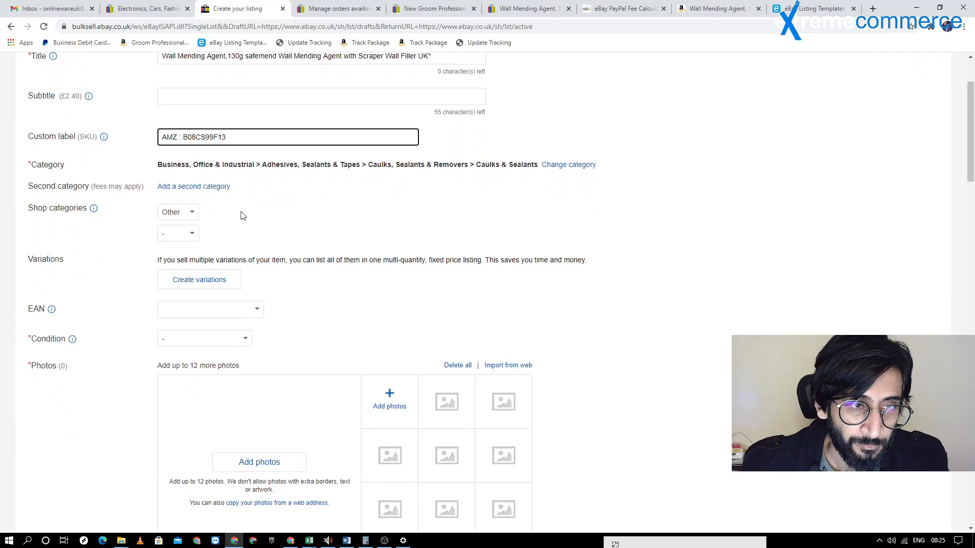
{"action": "left_click", "coordinate": [181, 216]}
{"action": "scroll", "coordinate": [257, 203], "scroll_direction": "up", "scroll_amount": 2}
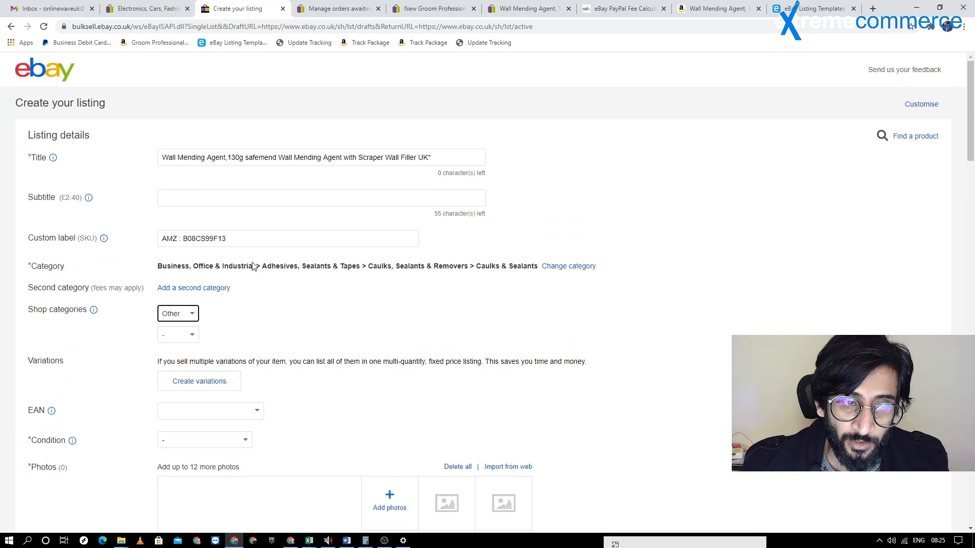
{"action": "scroll", "coordinate": [264, 286], "scroll_direction": "down", "scroll_amount": 2}
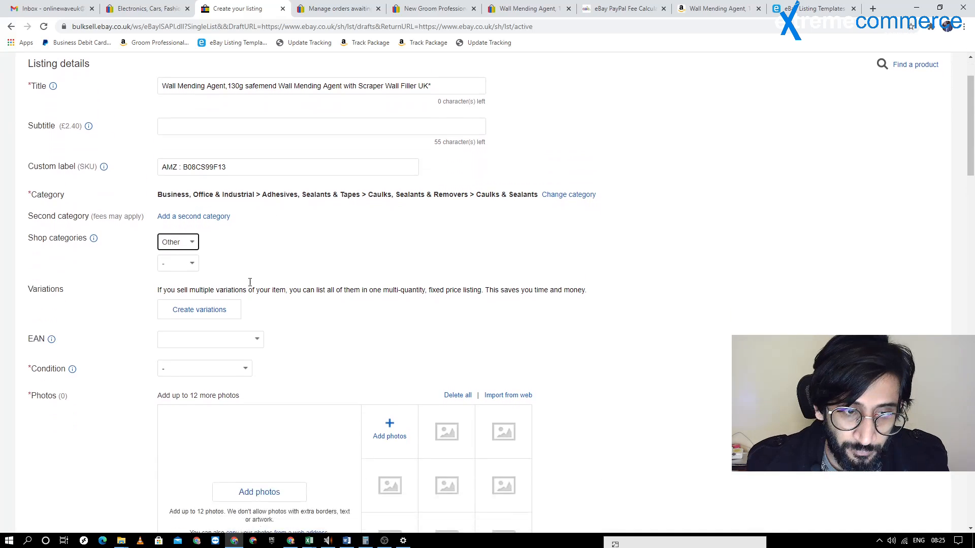
{"action": "left_click", "coordinate": [183, 234]}
{"action": "left_click", "coordinate": [194, 257]}
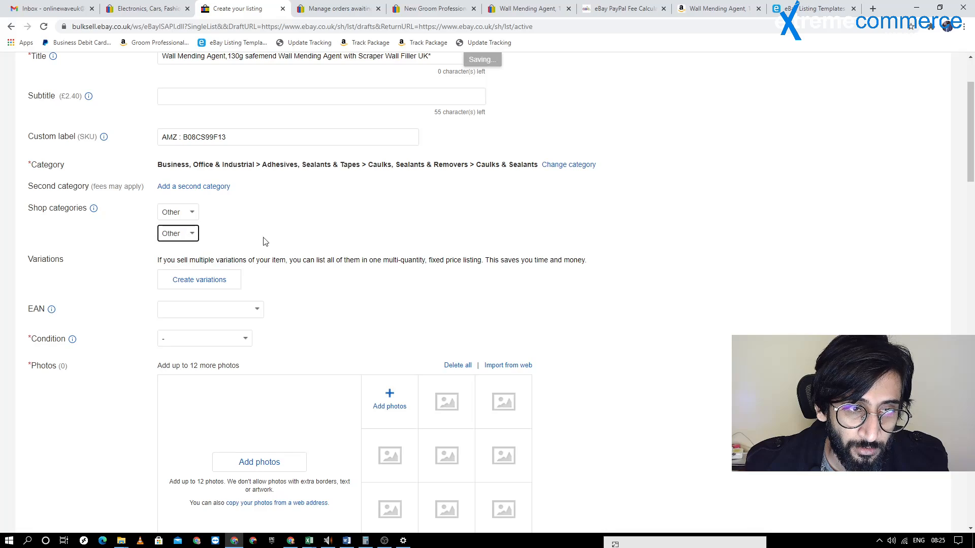
Set the EAN to "Does not apply" and the item condition to New
{"action": "scroll", "coordinate": [247, 251], "scroll_direction": "down", "scroll_amount": 3}
{"action": "scroll", "coordinate": [199, 175], "scroll_direction": "up", "scroll_amount": 2}
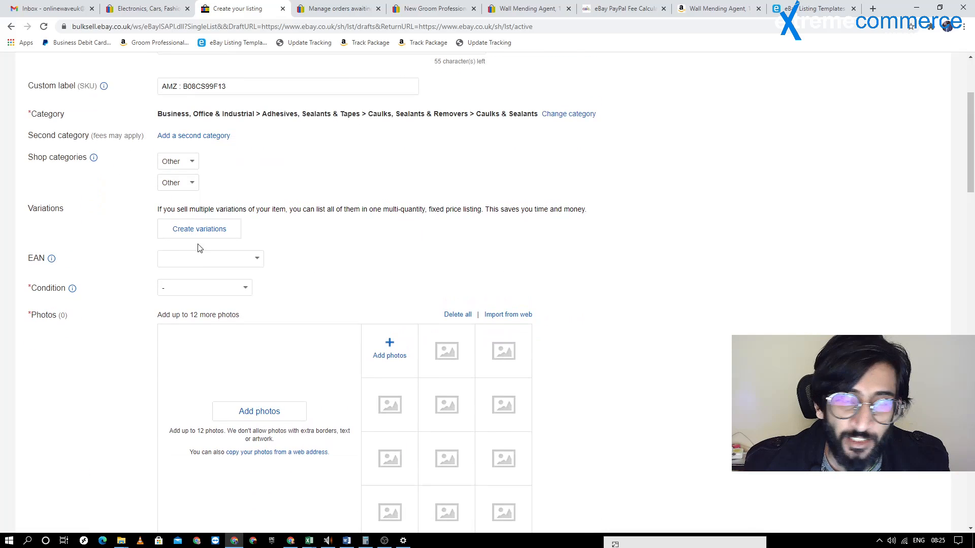
{"action": "left_click", "coordinate": [259, 261]}
{"action": "left_click", "coordinate": [213, 286]}
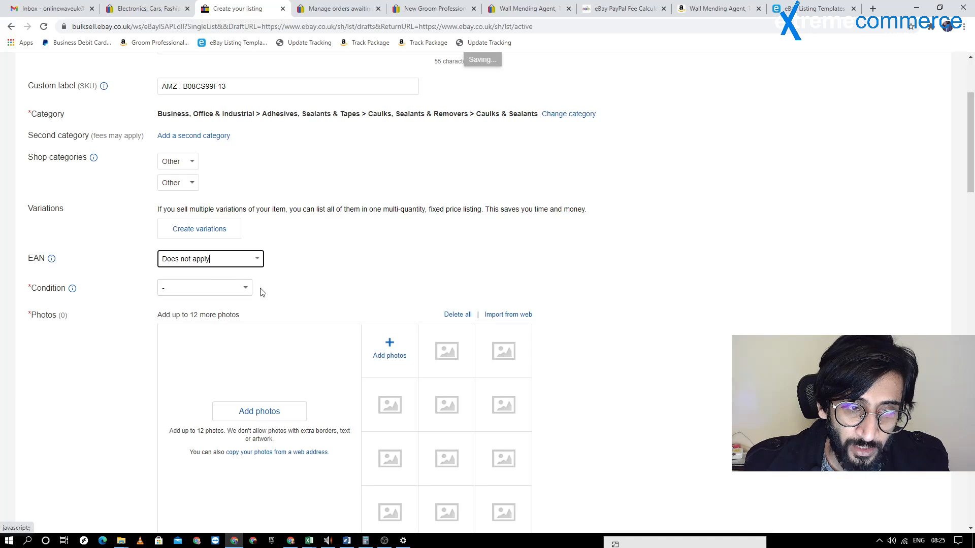
{"action": "left_click", "coordinate": [243, 290]}
{"action": "left_click", "coordinate": [225, 310]}
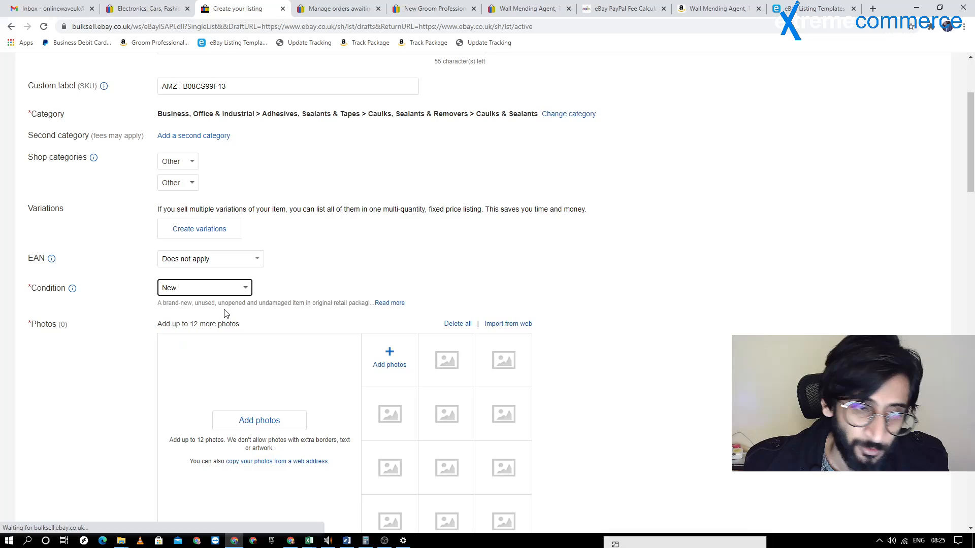
Switch to the Amazon wall mending agent page, enlarge the main product image and start saving it as a file
{"action": "scroll", "coordinate": [312, 174], "scroll_direction": "up", "scroll_amount": 3}
{"action": "scroll", "coordinate": [312, 174], "scroll_direction": "down", "scroll_amount": 5}
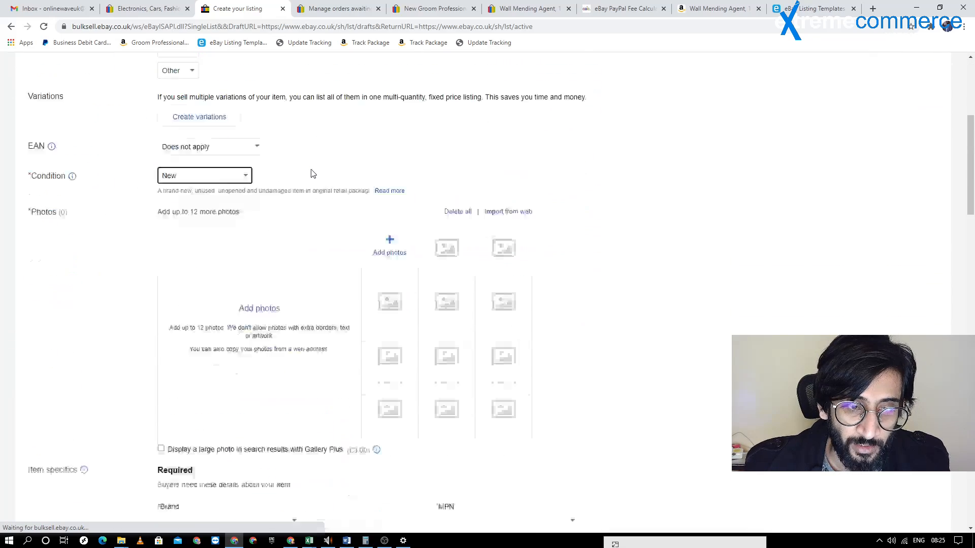
{"action": "left_click", "coordinate": [716, 8]}
{"action": "scroll", "coordinate": [437, 201], "scroll_direction": "down", "scroll_amount": 2}
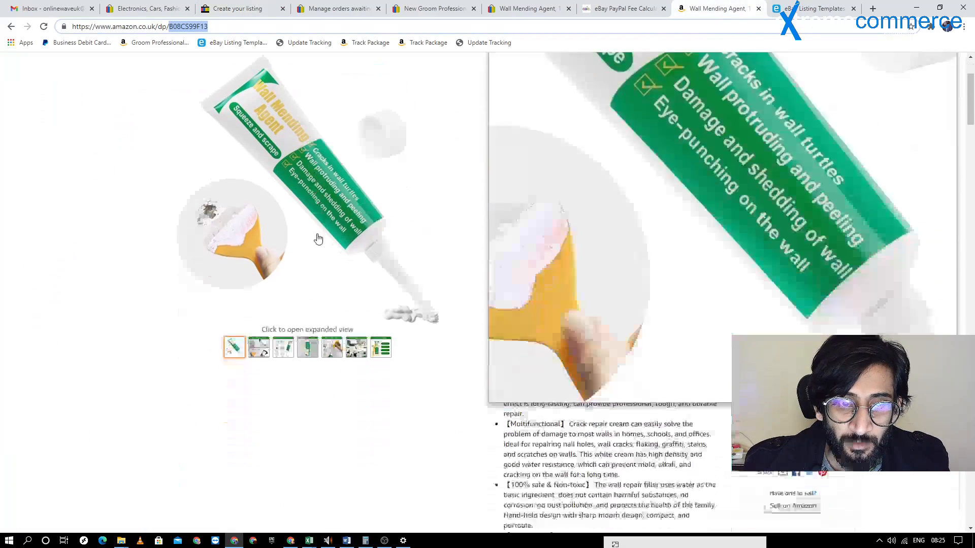
{"action": "left_click", "coordinate": [315, 235]}
{"action": "right_click", "coordinate": [399, 239]}
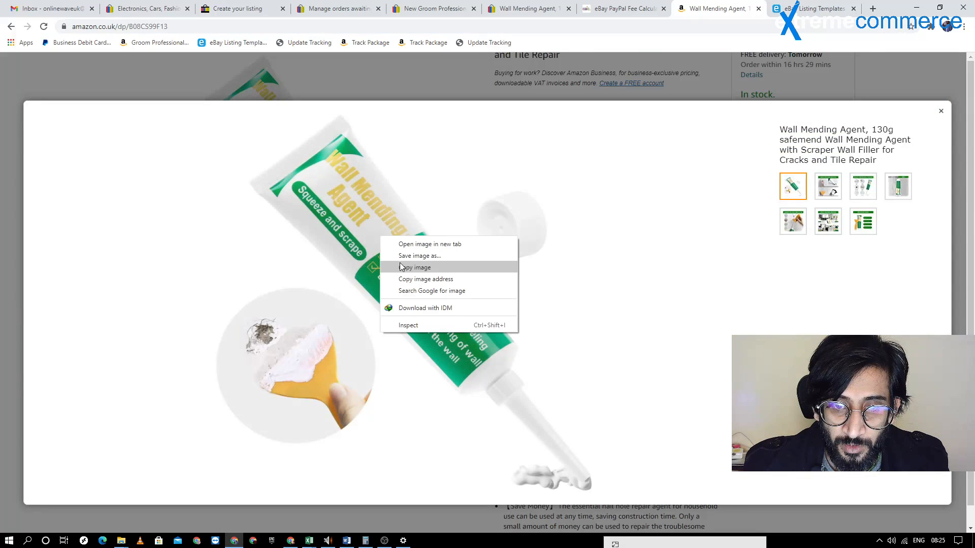
{"action": "left_click", "coordinate": [407, 265]}
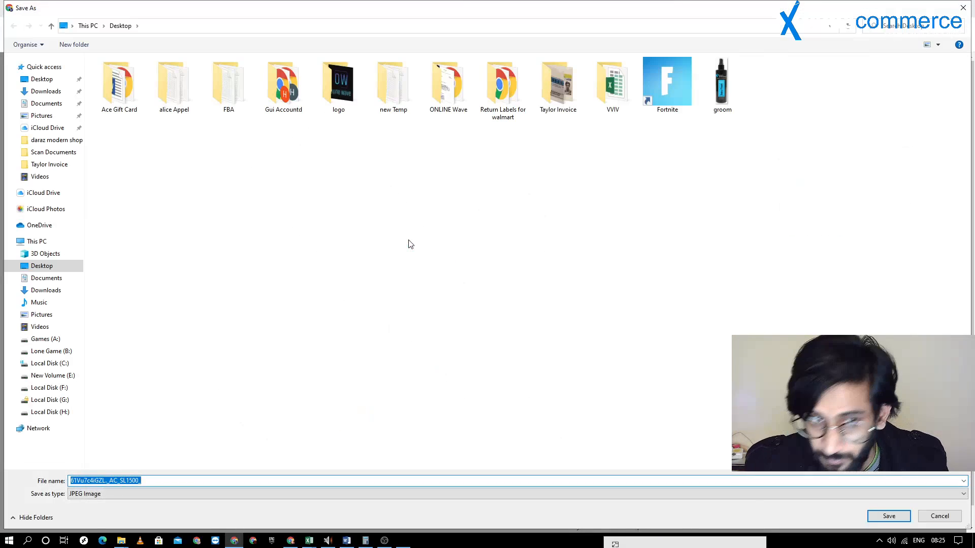
Create a folder named "well" on the Desktop and open it as the save location
{"action": "left_click", "coordinate": [38, 80]}
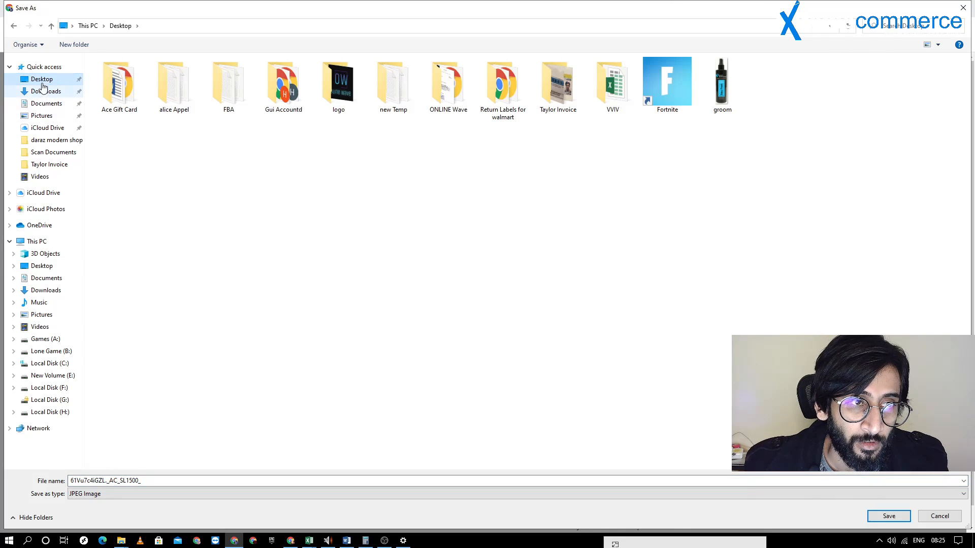
{"action": "left_click", "coordinate": [74, 45]}
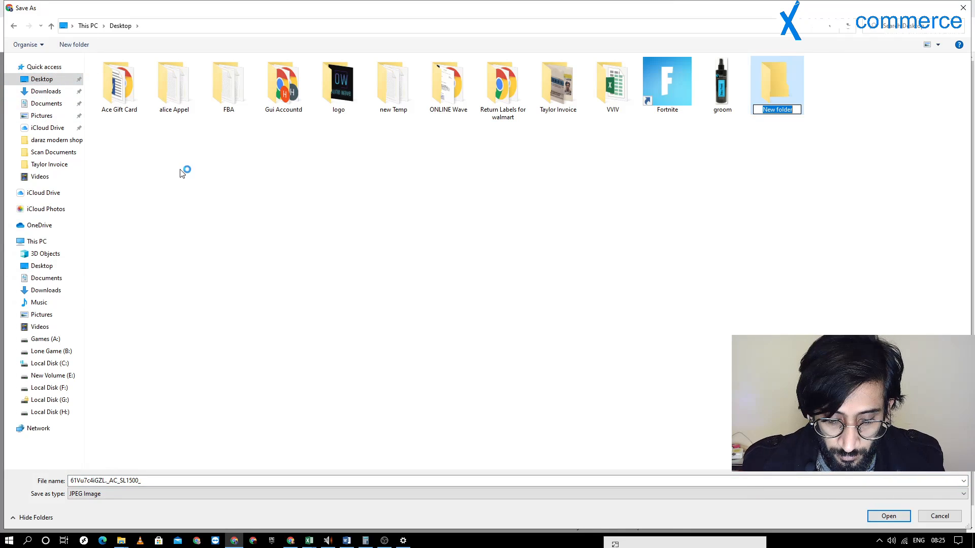
{"action": "type", "text": "well"}
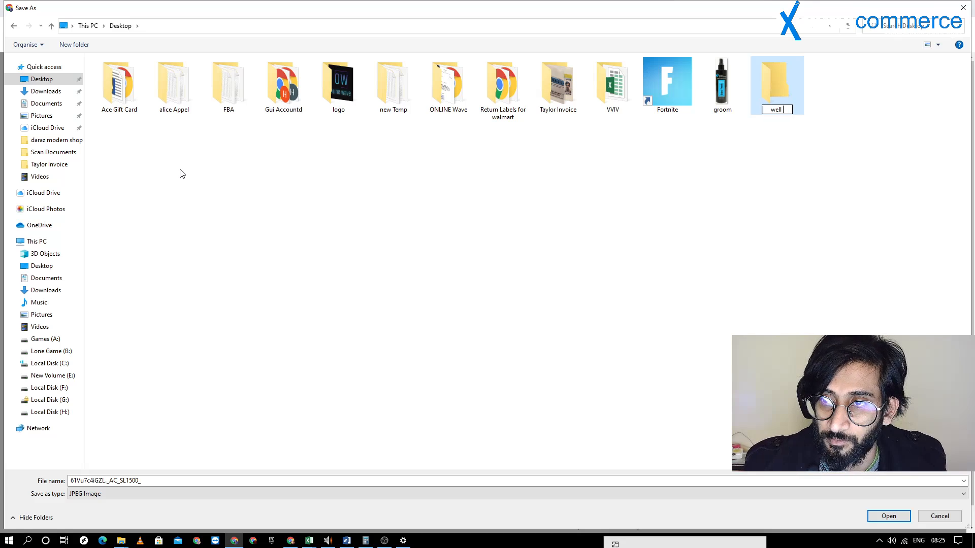
{"action": "key", "text": "Return"}
Save the main product image in the "well" folder as a JPEG named 1
{"action": "key", "text": "Return"}
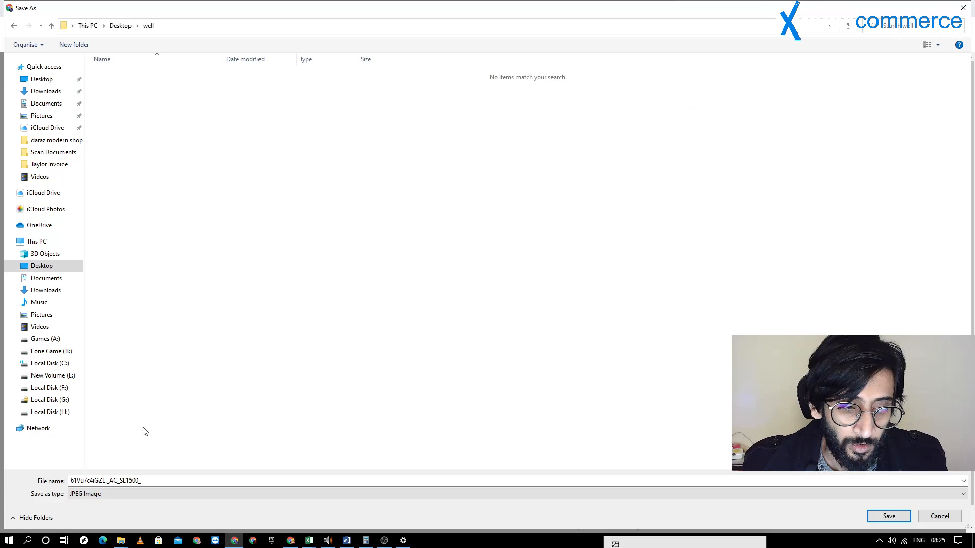
{"action": "left_click", "coordinate": [137, 482]}
{"action": "type", "text": "1"}
{"action": "key", "text": "Return"}
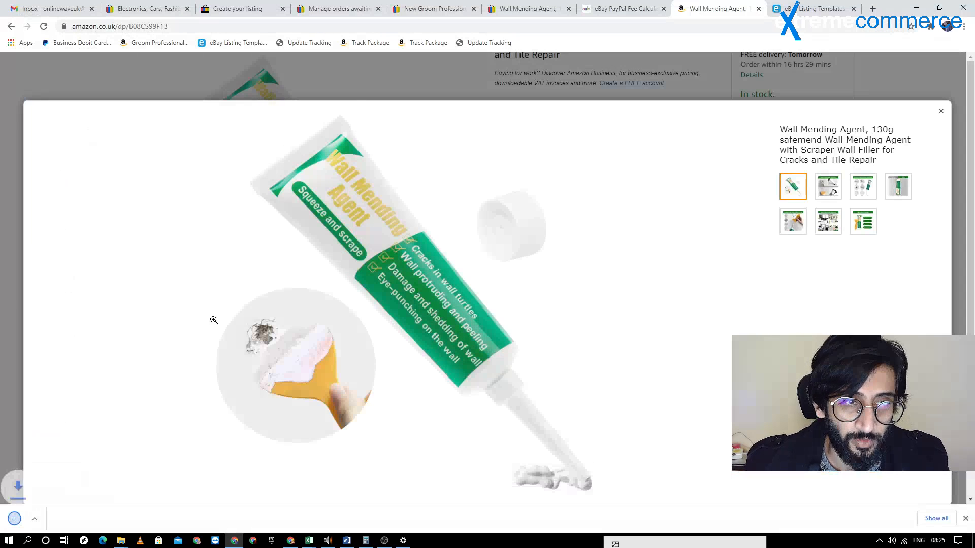
Display the second product image, "Simple Repaired Method", and save it as a JPEG named 2
{"action": "left_click", "coordinate": [828, 183]}
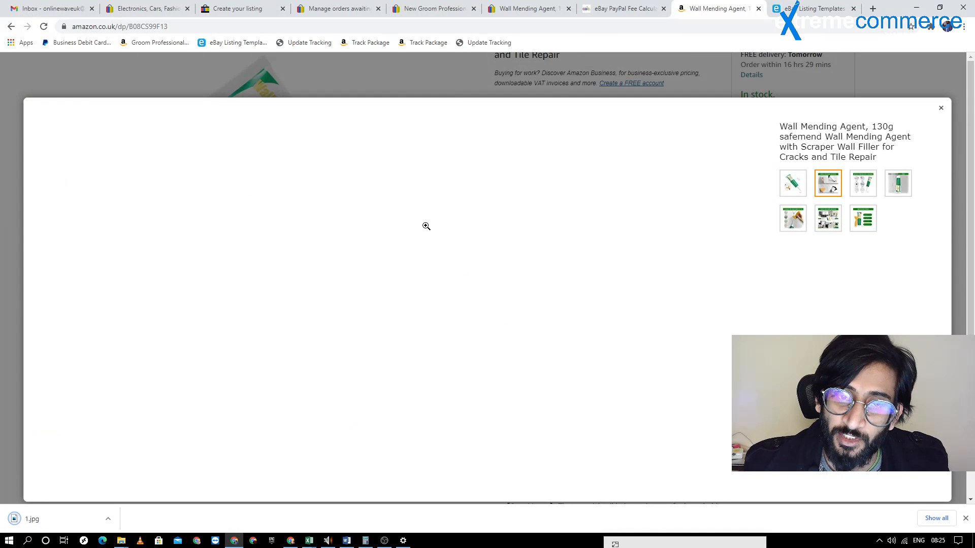
{"action": "right_click", "coordinate": [414, 192]}
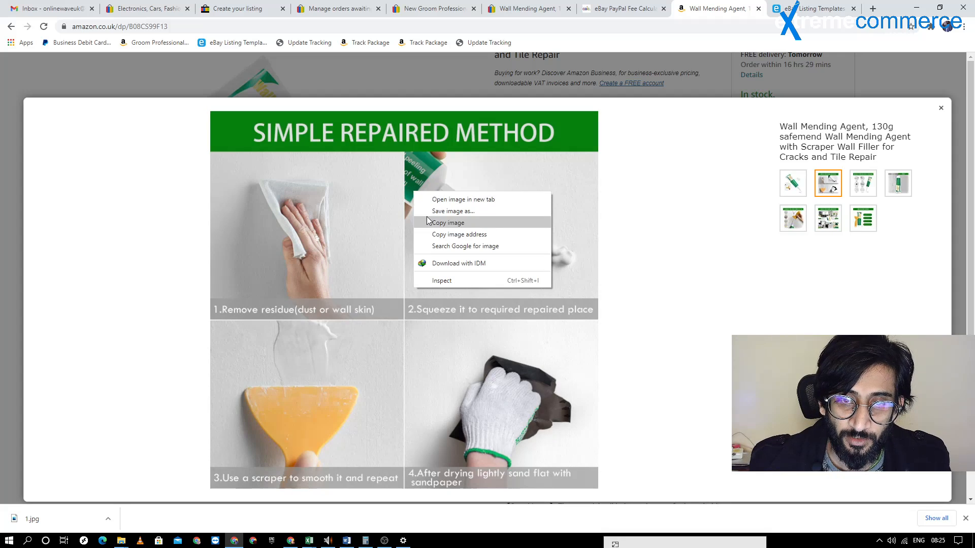
{"action": "left_click", "coordinate": [428, 220]}
{"action": "right_click", "coordinate": [425, 213]}
{"action": "left_click", "coordinate": [430, 228]}
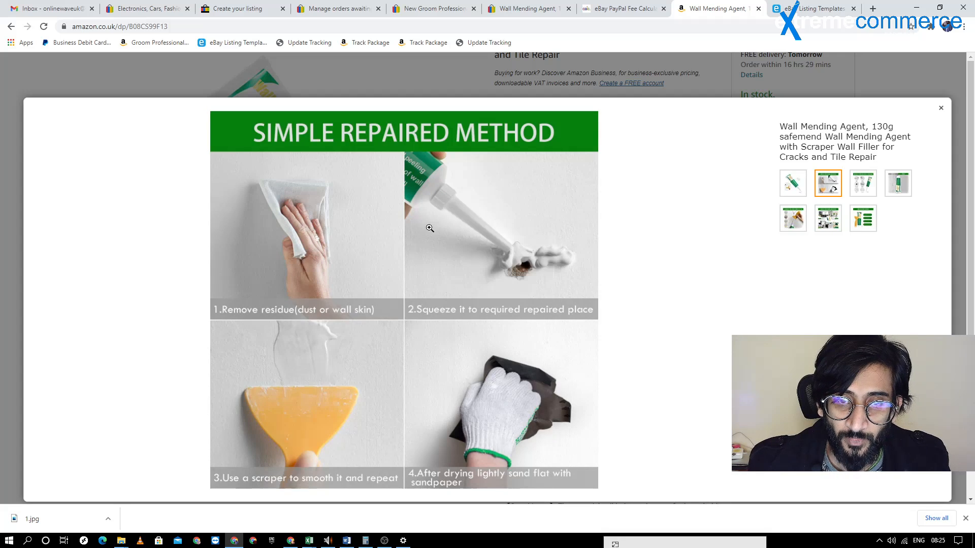
{"action": "type", "text": "1"}
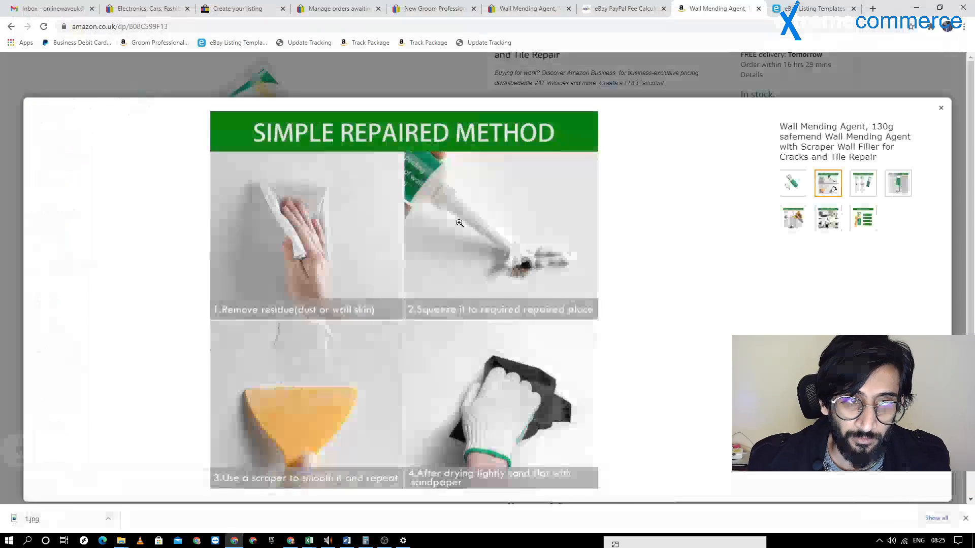
Display the third product image in the enlarged gallery
{"action": "left_click", "coordinate": [864, 183]}
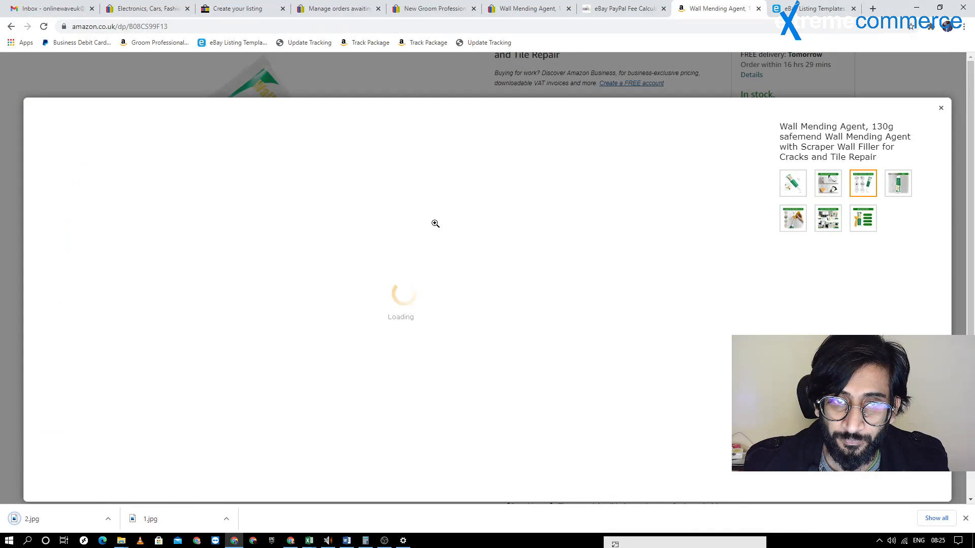
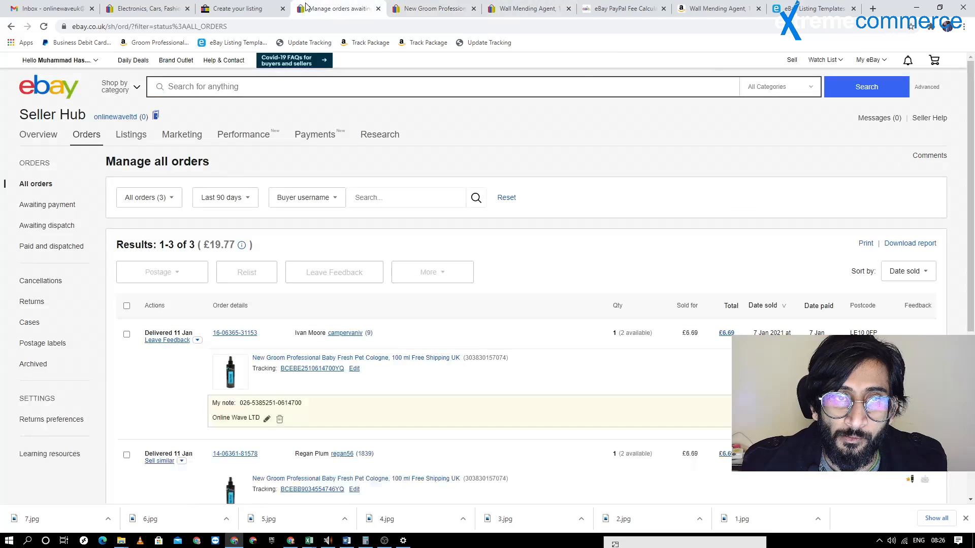
Return to the listing draft and set the required MPN item specific to Does Not Apply
{"action": "left_click", "coordinate": [238, 8]}
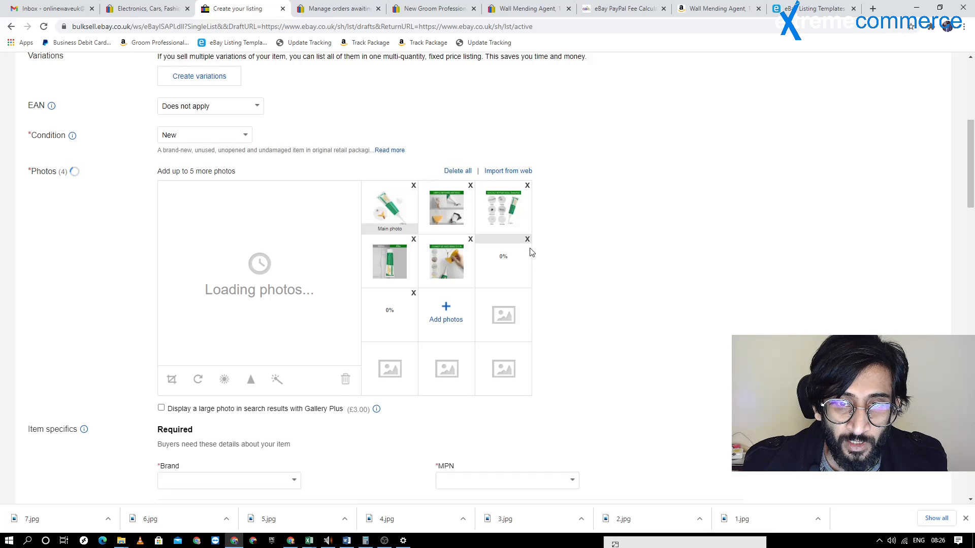
{"action": "scroll", "coordinate": [518, 264], "scroll_direction": "down", "scroll_amount": 4}
{"action": "scroll", "coordinate": [540, 228], "scroll_direction": "up", "scroll_amount": 2}
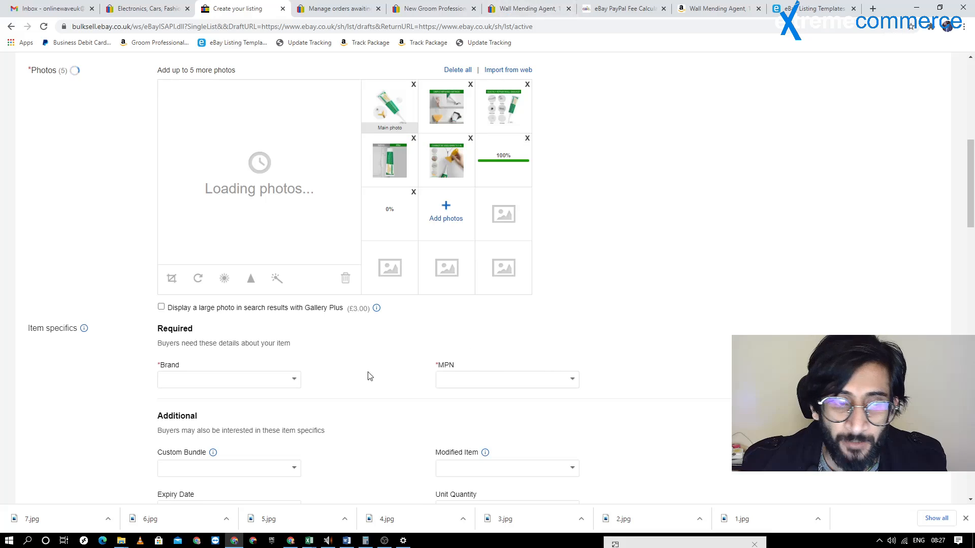
{"action": "scroll", "coordinate": [312, 314], "scroll_direction": "down", "scroll_amount": 3}
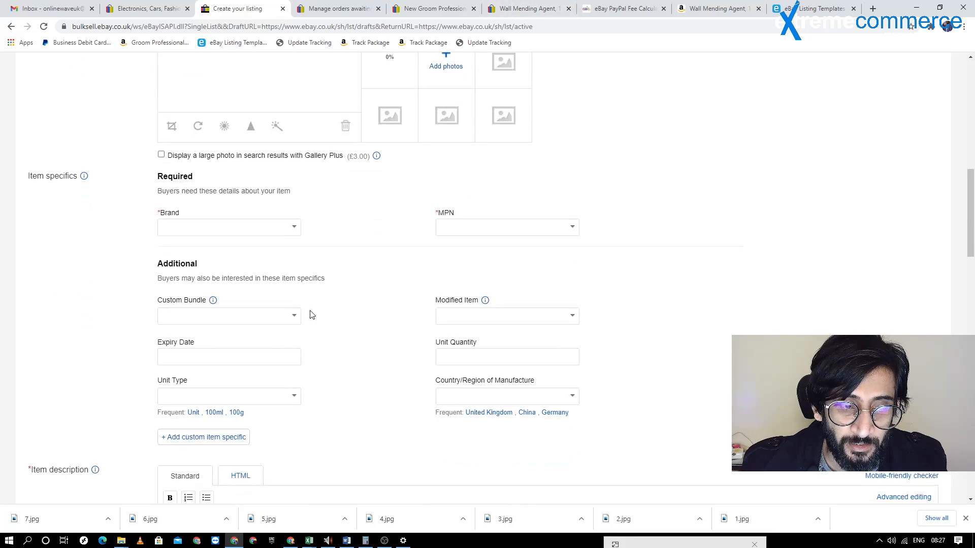
{"action": "left_click", "coordinate": [575, 228]}
{"action": "left_click", "coordinate": [516, 264]}
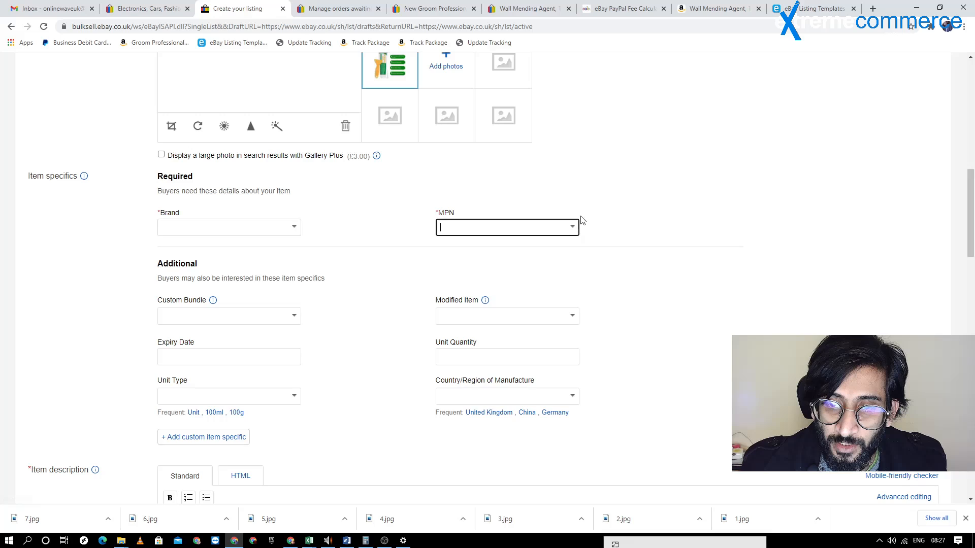
{"action": "left_click", "coordinate": [574, 227]}
{"action": "left_click", "coordinate": [487, 246]}
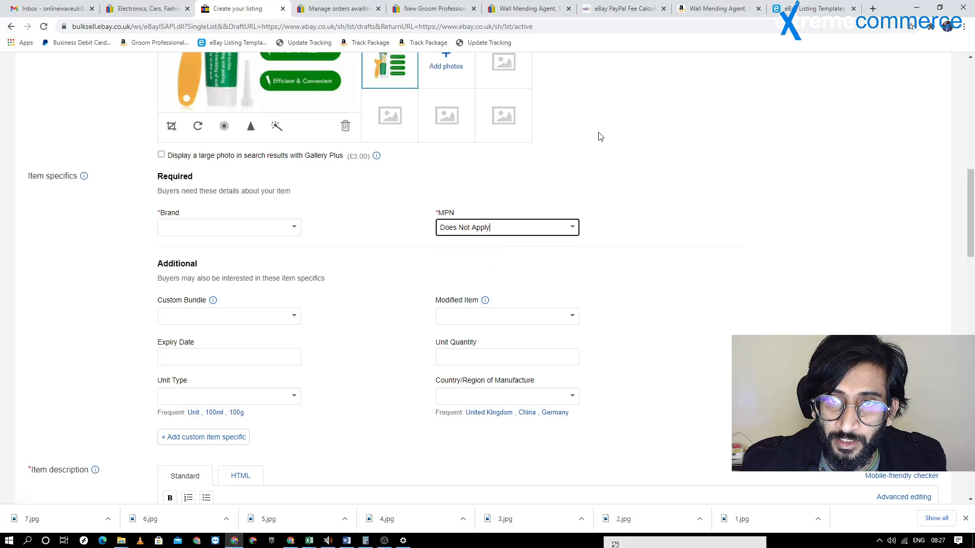
Check the wall mending agent's brand in the competing eBay listing's item specifics and on its Amazon product page
{"action": "left_click", "coordinate": [528, 7]}
{"action": "scroll", "coordinate": [464, 246], "scroll_direction": "down", "scroll_amount": 7}
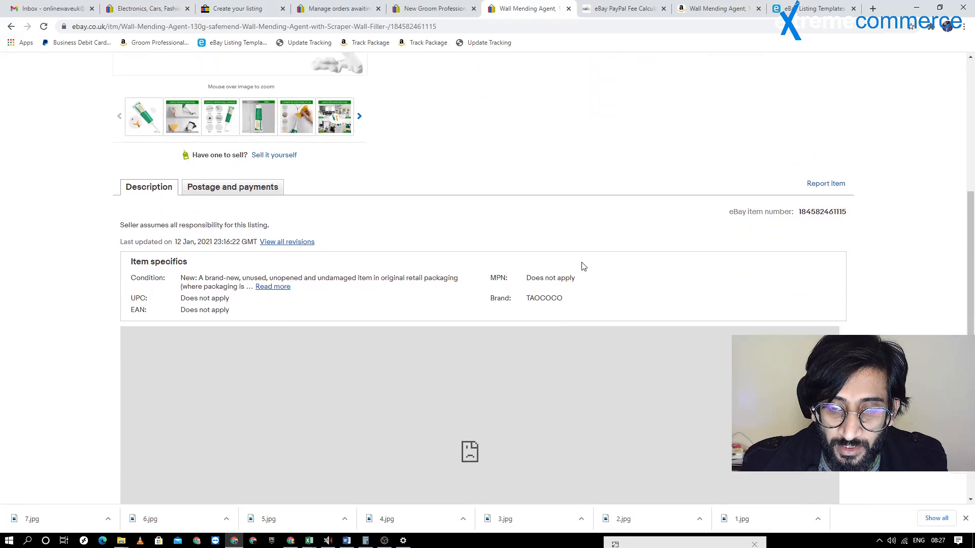
{"action": "double_click", "coordinate": [550, 277]}
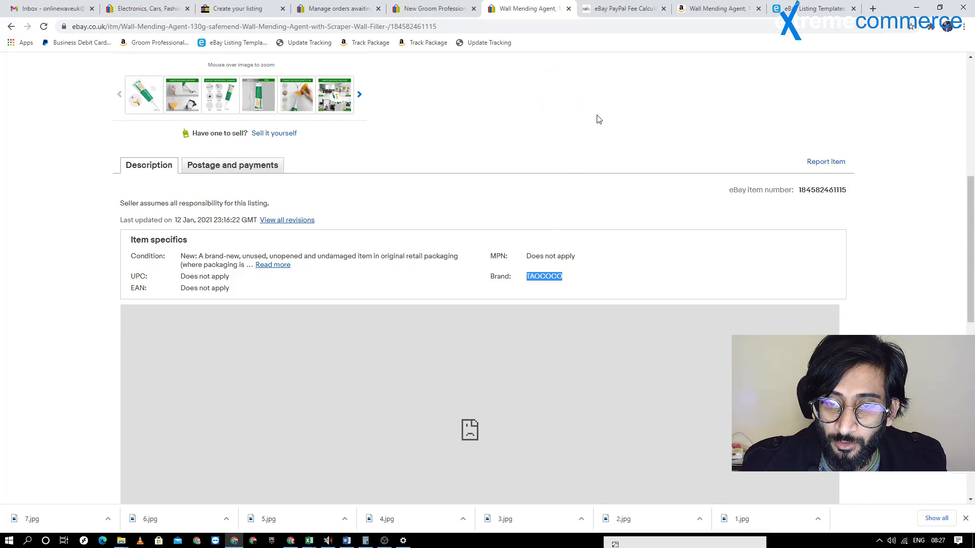
{"action": "left_click", "coordinate": [701, 5]}
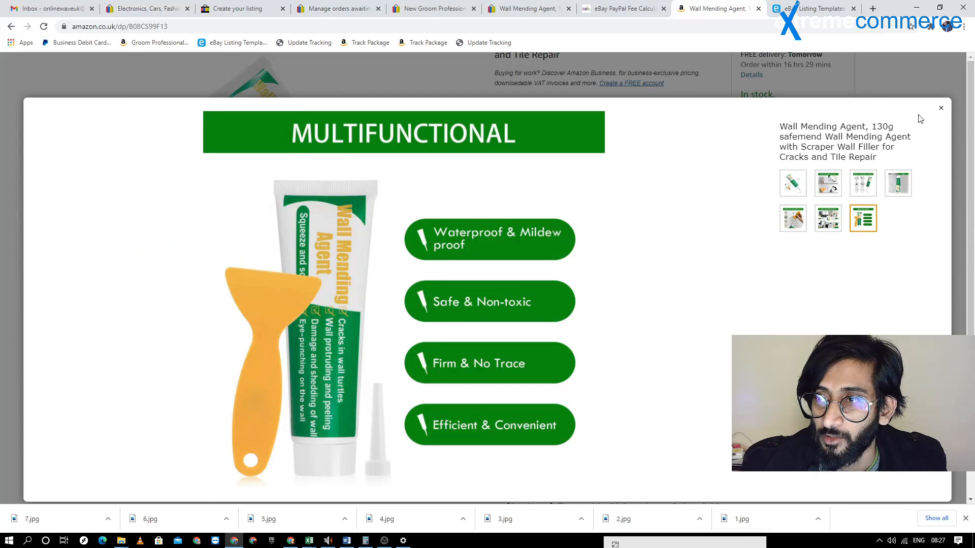
{"action": "left_click", "coordinate": [941, 111]}
{"action": "scroll", "coordinate": [645, 168], "scroll_direction": "up", "scroll_amount": 3}
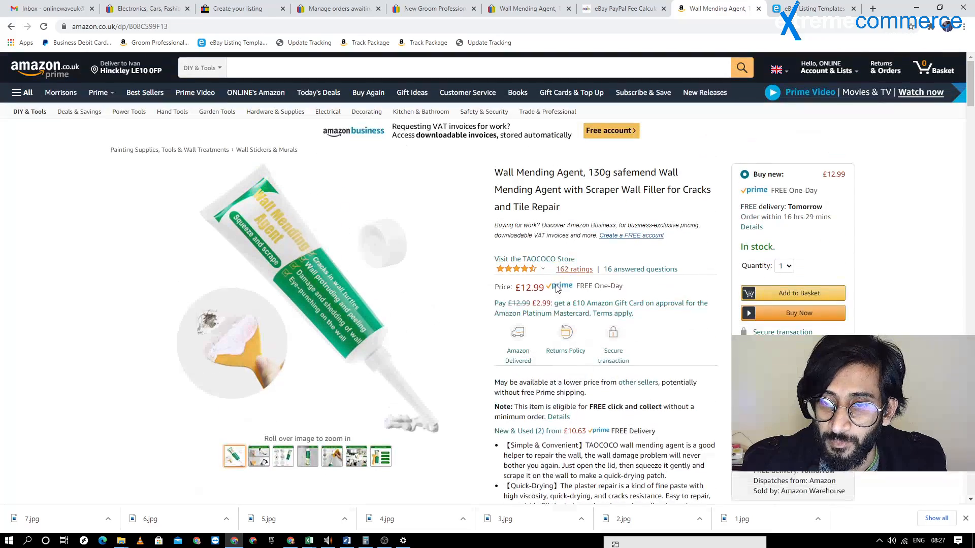
{"action": "left_click", "coordinate": [339, 8]}
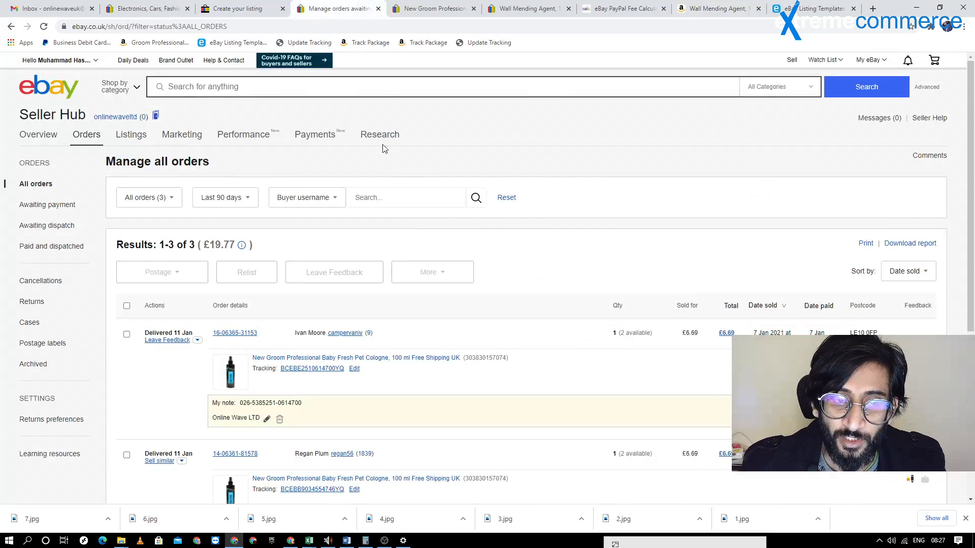
{"action": "left_click", "coordinate": [422, 8]}
{"action": "left_click", "coordinate": [528, 8]}
{"action": "left_click", "coordinate": [339, 8]}
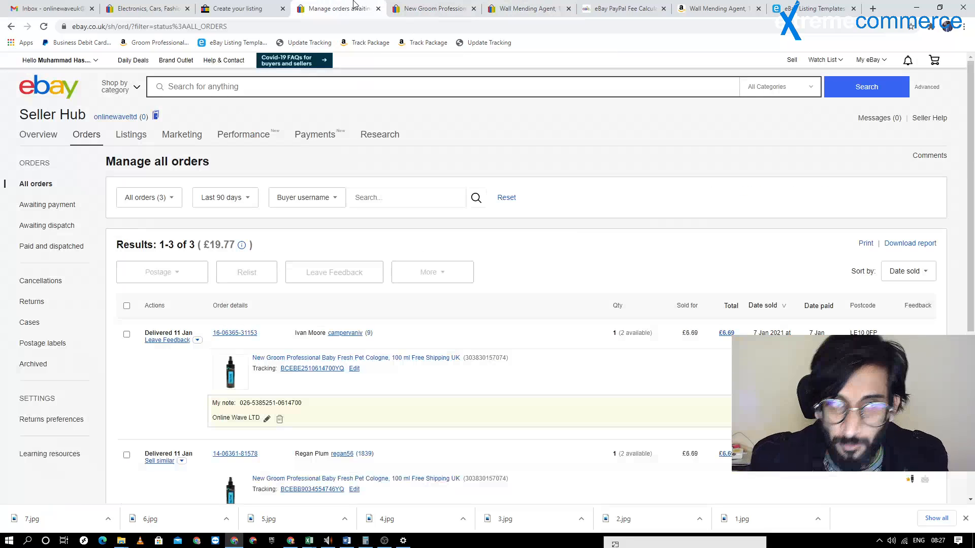
{"action": "left_click", "coordinate": [251, 7]}
{"action": "left_click", "coordinate": [334, 8]}
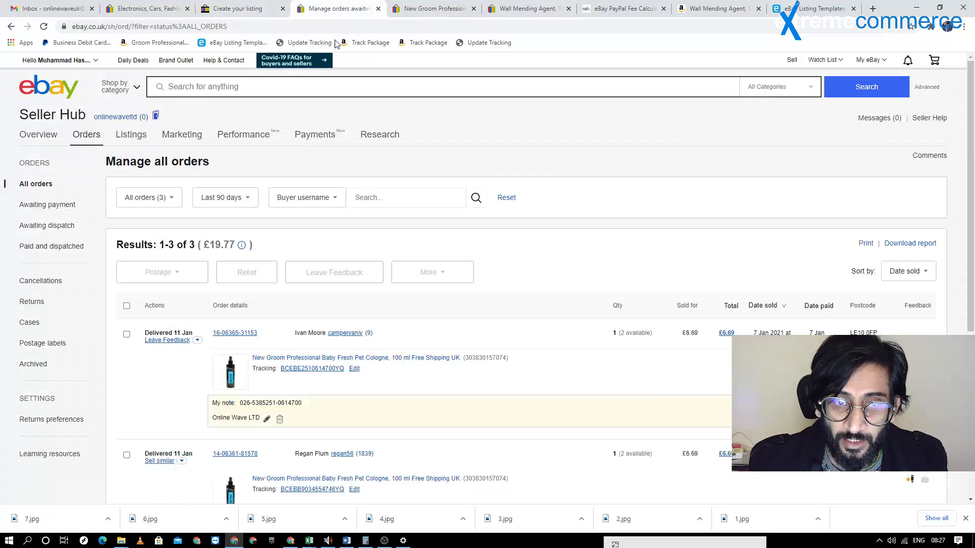
Set the listing draft's required Brand item specific to Unbranded
{"action": "left_click", "coordinate": [269, 5]}
{"action": "left_click", "coordinate": [224, 223]}
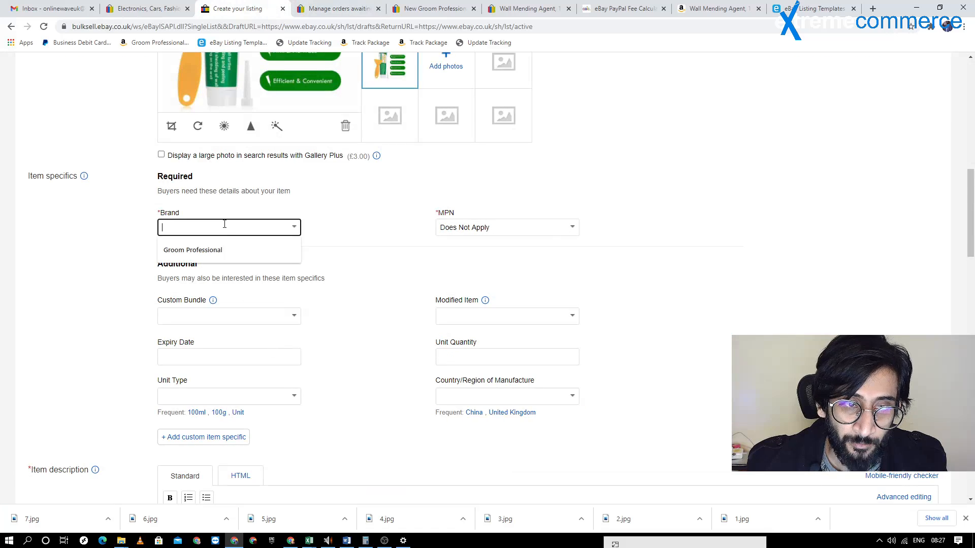
{"action": "type", "text": "Ge"}
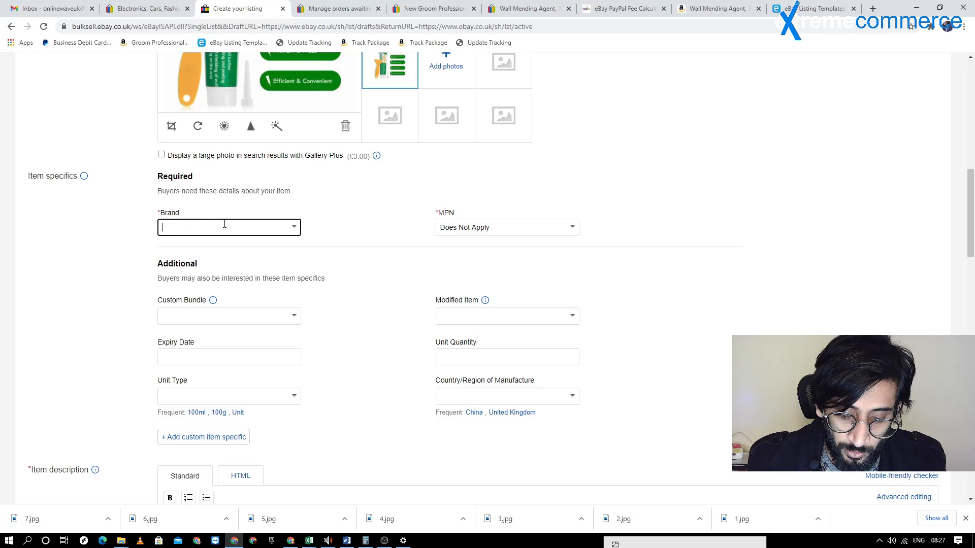
{"action": "type", "text": "O"}
{"action": "key", "text": "BackSpace"}
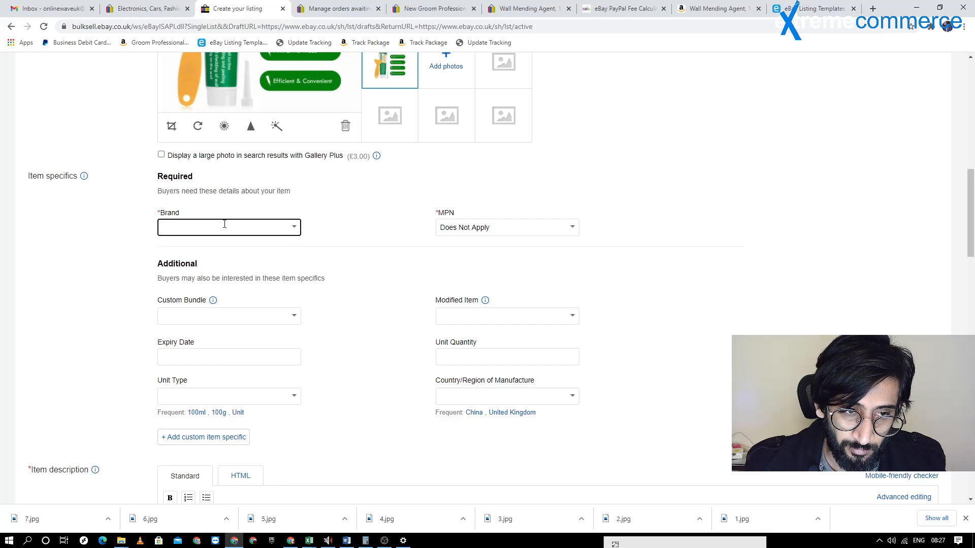
{"action": "type", "text": "Unb"}
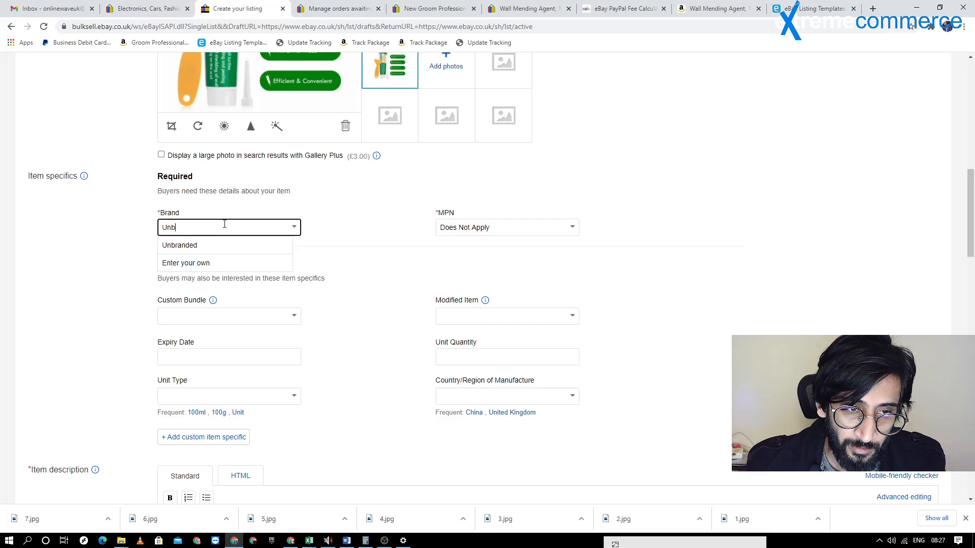
{"action": "left_click", "coordinate": [192, 247]}
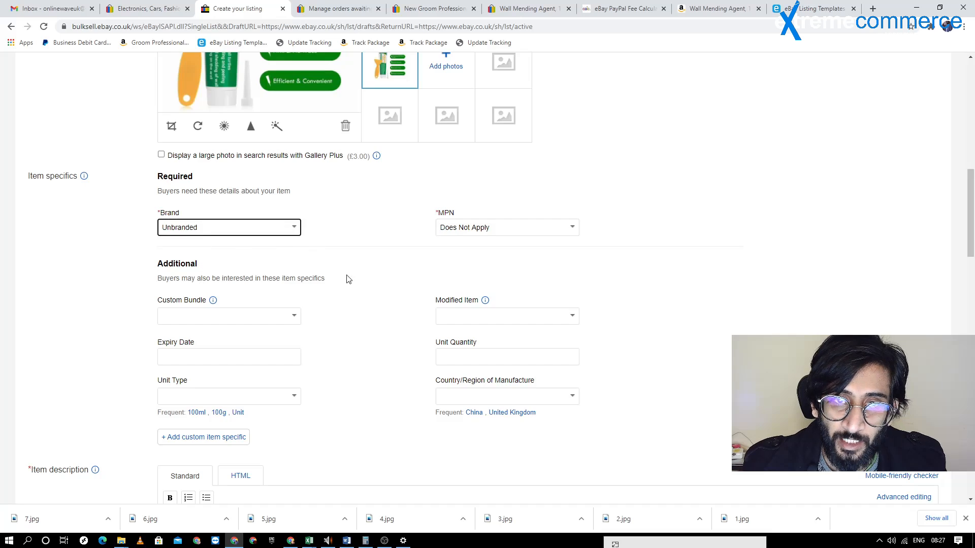
Reload the competing wall mending agent listing on eBay and examine its item specifics and description
{"action": "scroll", "coordinate": [378, 291], "scroll_direction": "up", "scroll_amount": 1}
{"action": "scroll", "coordinate": [378, 287], "scroll_direction": "down", "scroll_amount": 2}
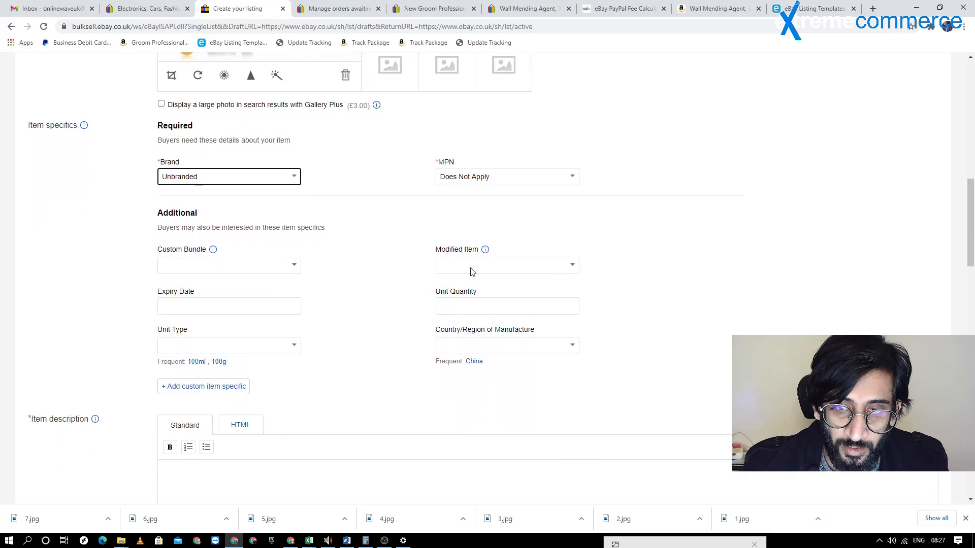
{"action": "left_click", "coordinate": [337, 8]}
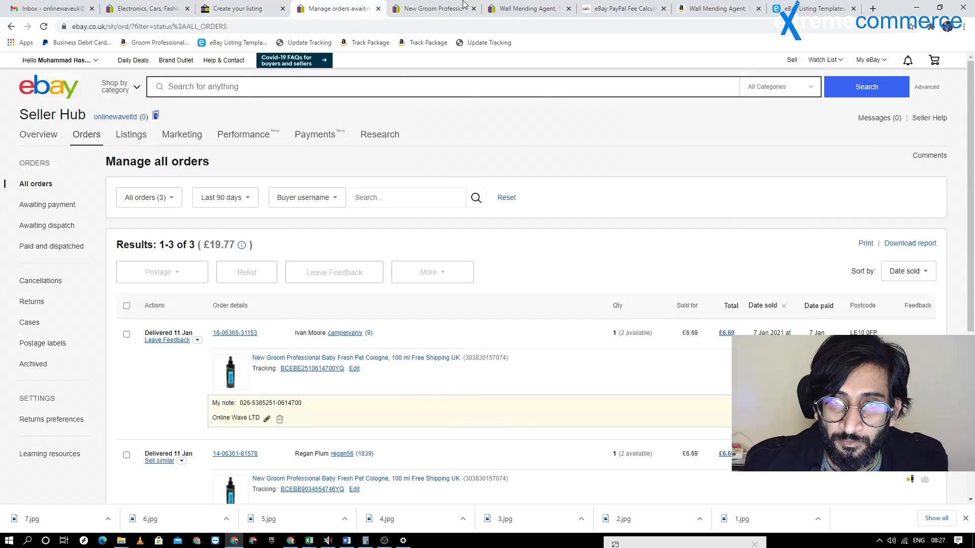
{"action": "left_click", "coordinate": [435, 9]}
{"action": "left_click", "coordinate": [497, 6]}
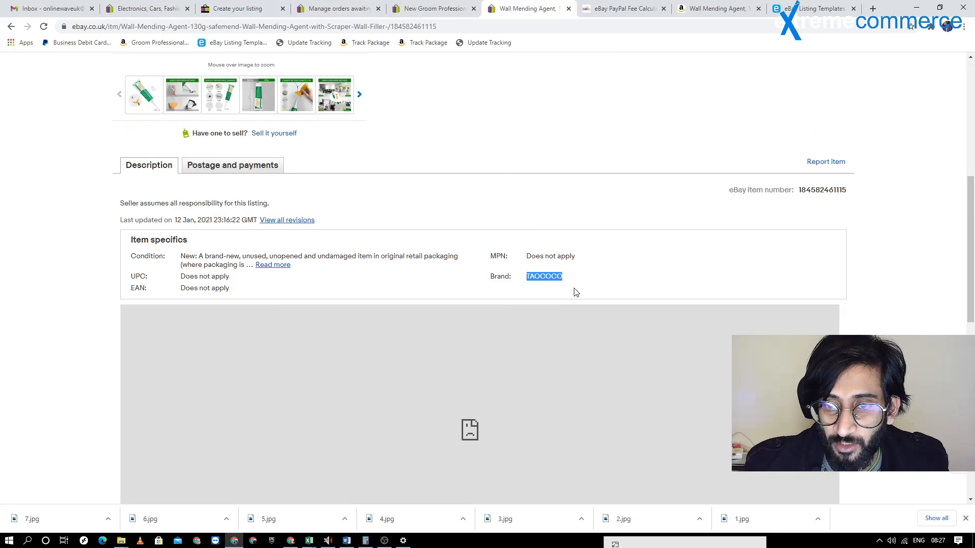
{"action": "scroll", "coordinate": [393, 253], "scroll_direction": "down", "scroll_amount": 4}
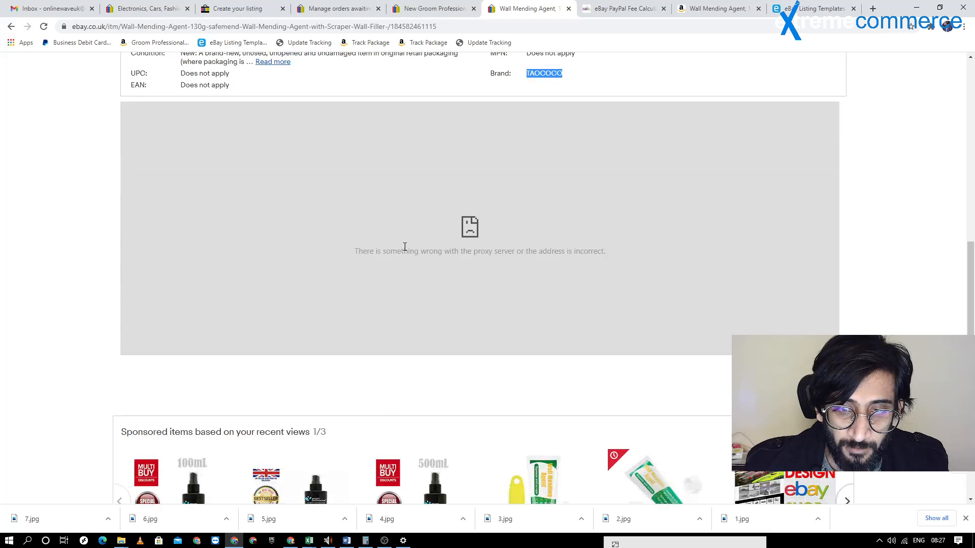
{"action": "scroll", "coordinate": [402, 246], "scroll_direction": "up", "scroll_amount": 5}
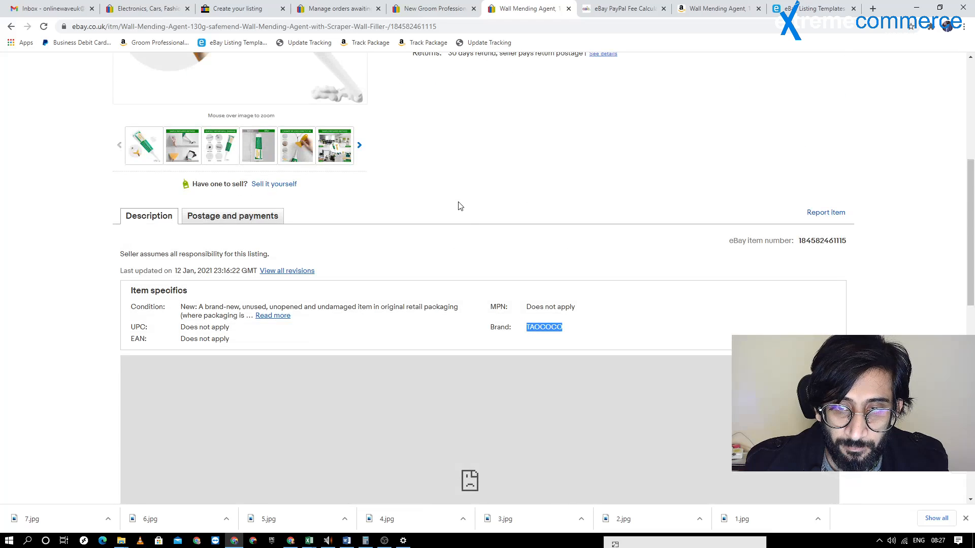
{"action": "left_click", "coordinate": [145, 28]}
{"action": "key", "text": "Return"}
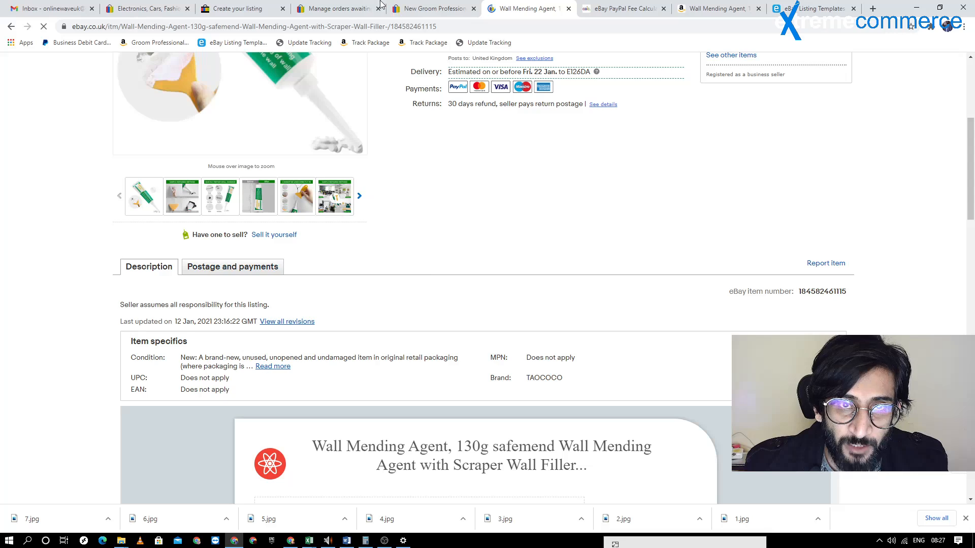
{"action": "scroll", "coordinate": [426, 173], "scroll_direction": "up", "scroll_amount": 5}
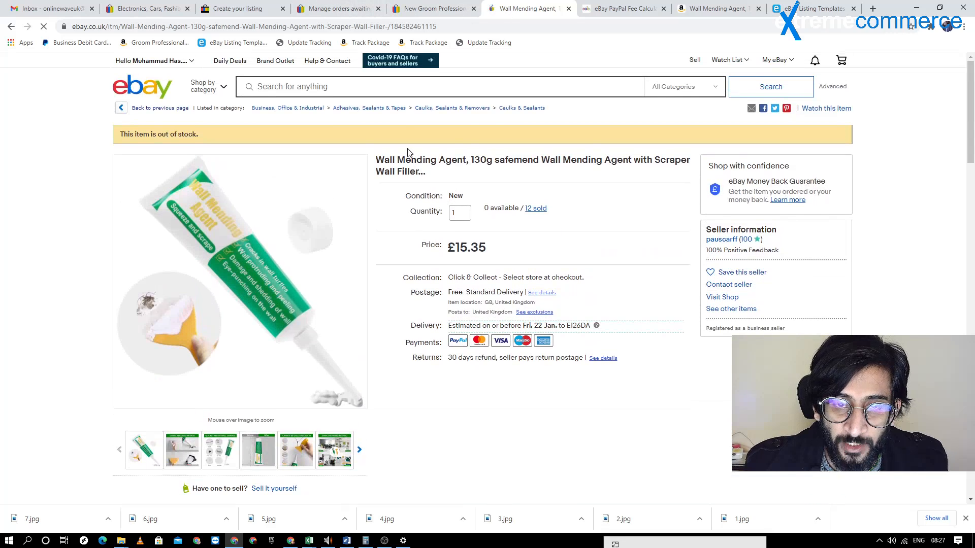
Set the Unit Quantity in the listing draft's additional item specifics to 1
{"action": "left_click", "coordinate": [340, 8]}
{"action": "left_click", "coordinate": [246, 4]}
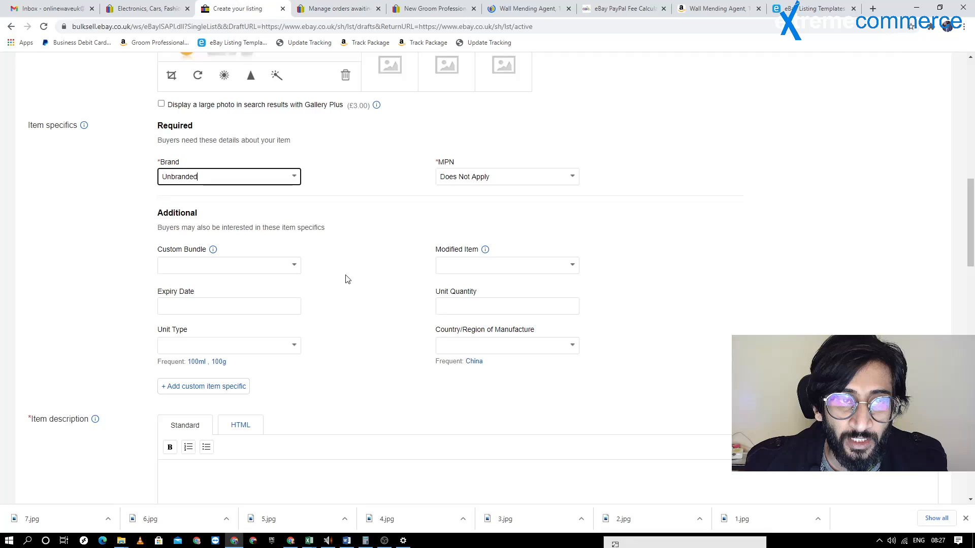
{"action": "scroll", "coordinate": [350, 224], "scroll_direction": "down", "scroll_amount": 2}
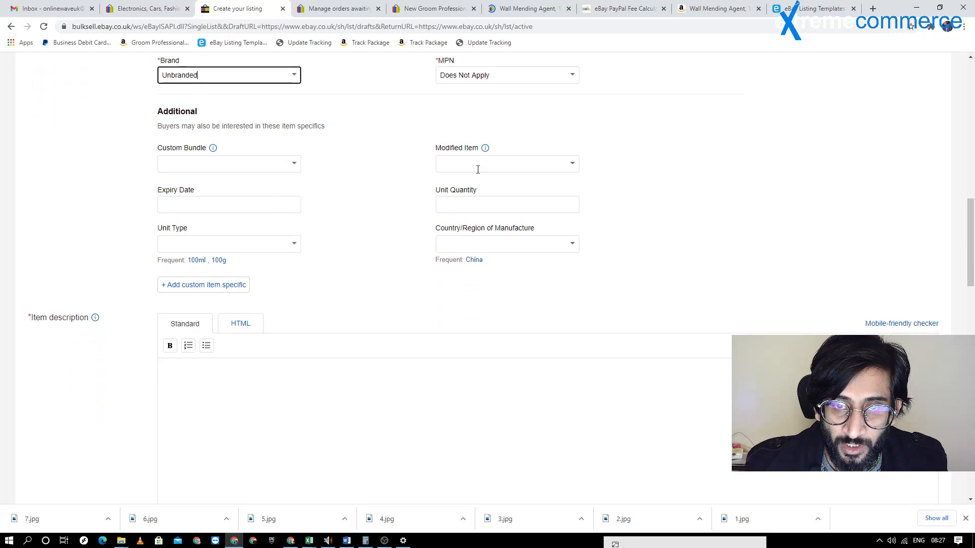
{"action": "left_click", "coordinate": [488, 198]}
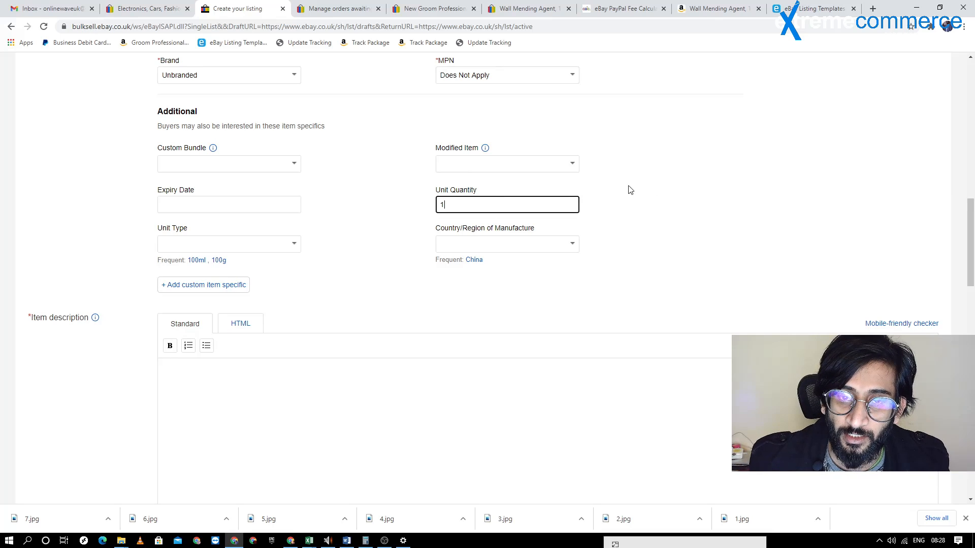
Check the product title and bullet points on the Amazon page for the wall mending agent's weight
{"action": "left_click", "coordinate": [744, 7]}
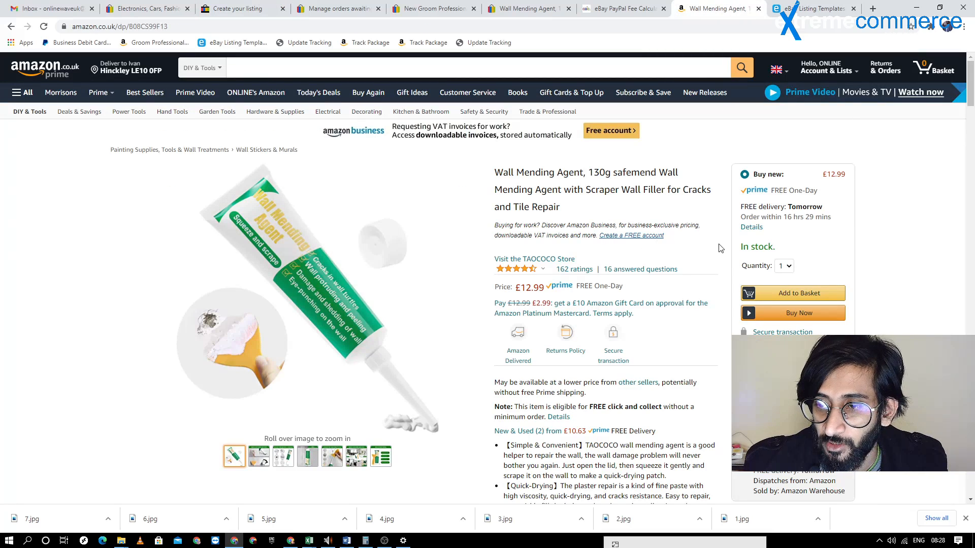
{"action": "scroll", "coordinate": [556, 206], "scroll_direction": "down", "scroll_amount": 5}
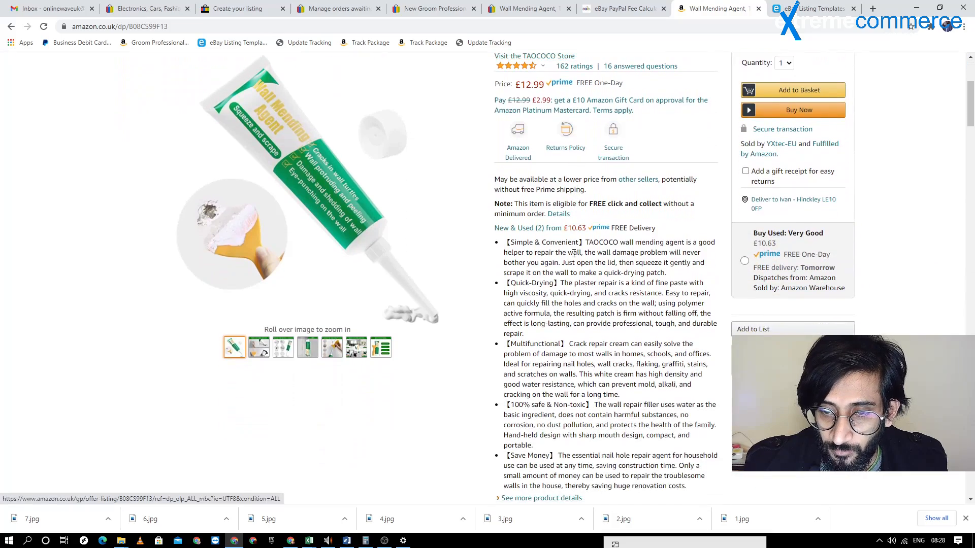
{"action": "scroll", "coordinate": [573, 253], "scroll_direction": "up", "scroll_amount": 4}
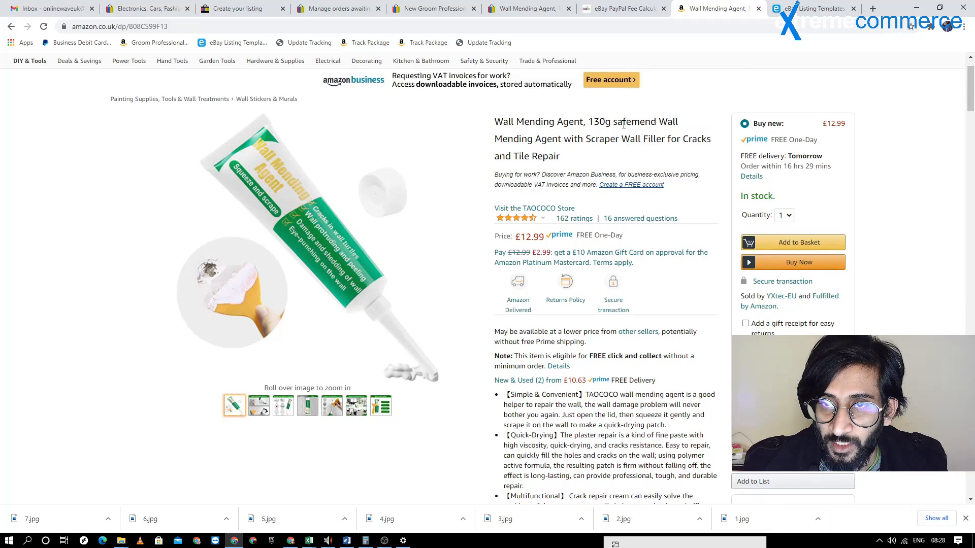
{"action": "left_click", "coordinate": [528, 8]}
{"action": "left_click", "coordinate": [340, 8]}
{"action": "left_click", "coordinate": [406, 9]}
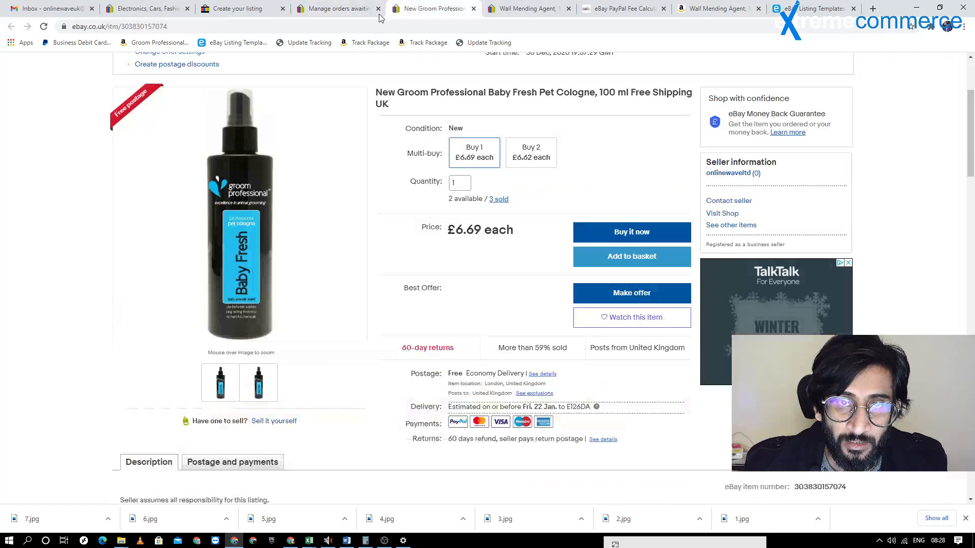
Try to enter 130 as a custom Unit Type in the listing draft
{"action": "left_click", "coordinate": [238, 9]}
{"action": "left_click", "coordinate": [195, 246]}
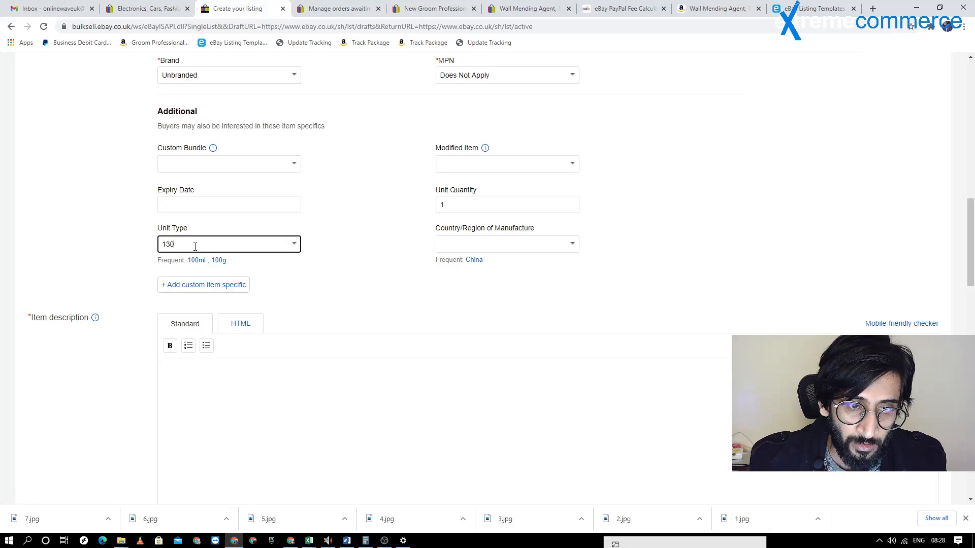
{"action": "left_click", "coordinate": [344, 279]}
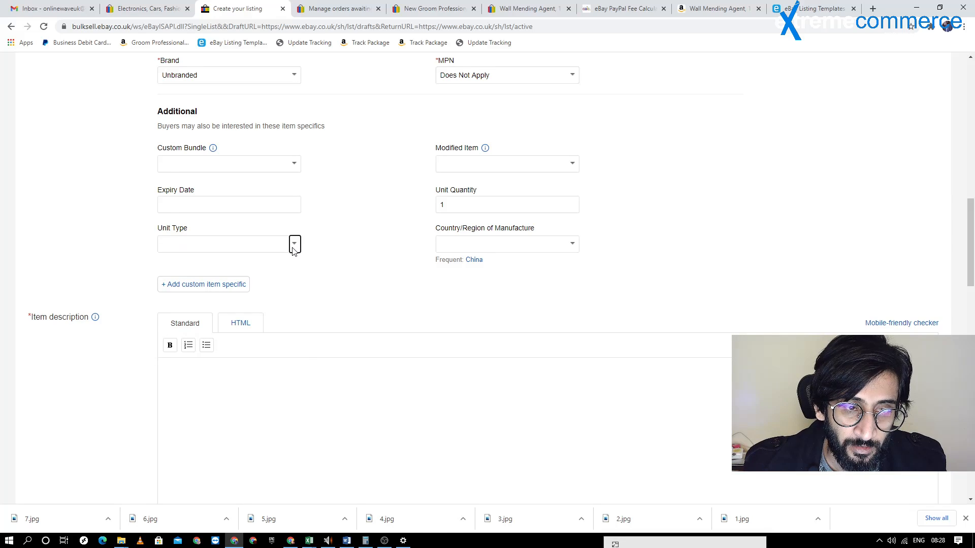
Try to pick a gram-based Unit Type in the listing draft and edit it into a custom value
{"action": "left_click", "coordinate": [293, 245]}
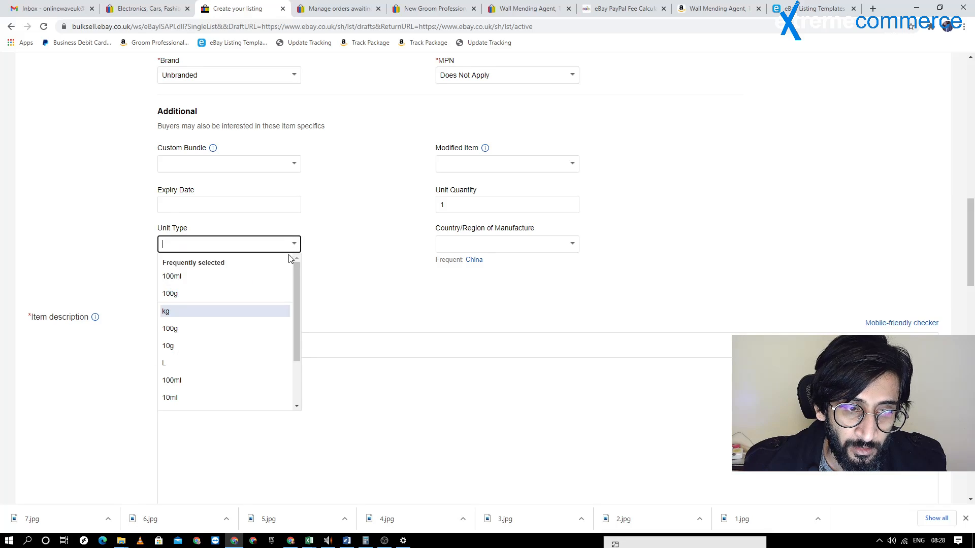
{"action": "left_click", "coordinate": [243, 300]}
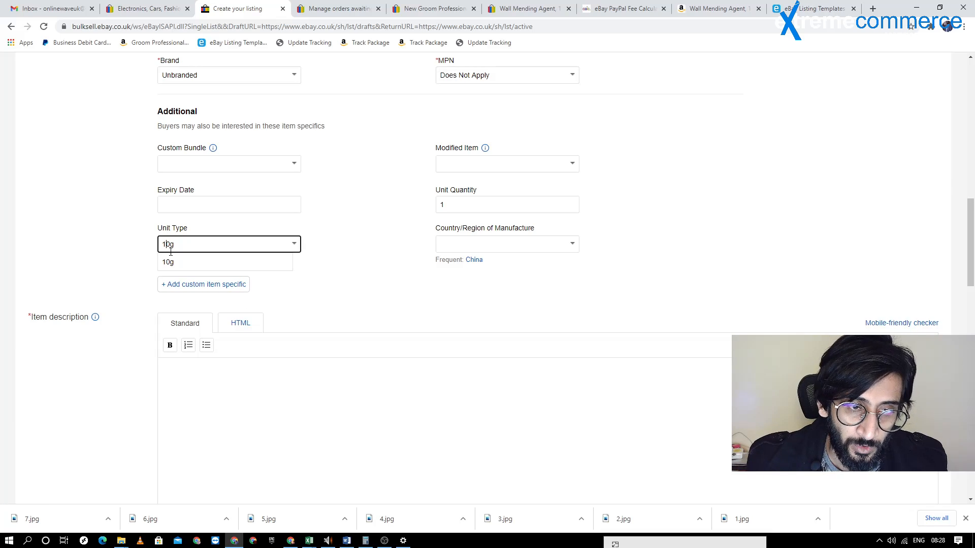
{"action": "type", "text": "5"}
{"action": "left_click", "coordinate": [361, 270]}
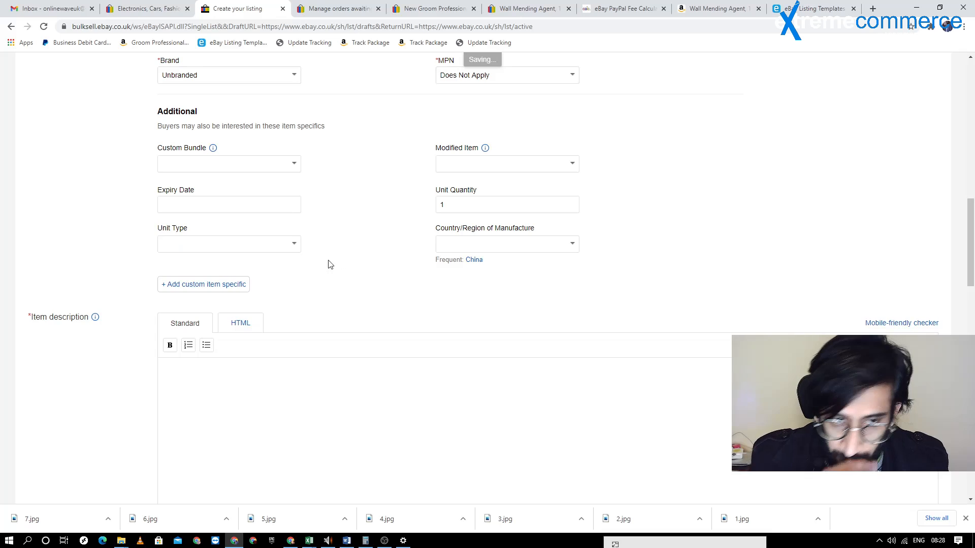
Look through the available Unit Type options and try to enter Grams as a custom Unit Type
{"action": "left_click", "coordinate": [294, 244]}
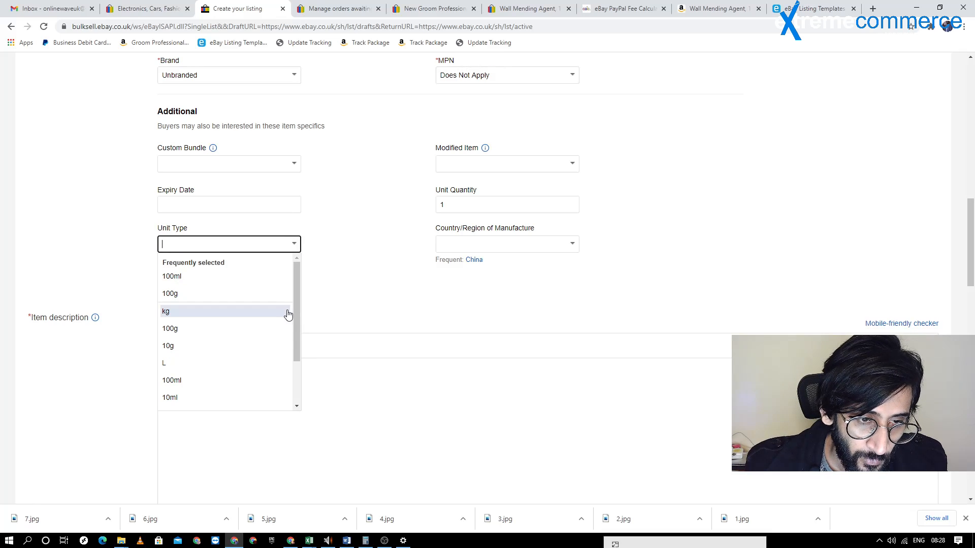
{"action": "scroll", "coordinate": [241, 336], "scroll_direction": "down", "scroll_amount": 3}
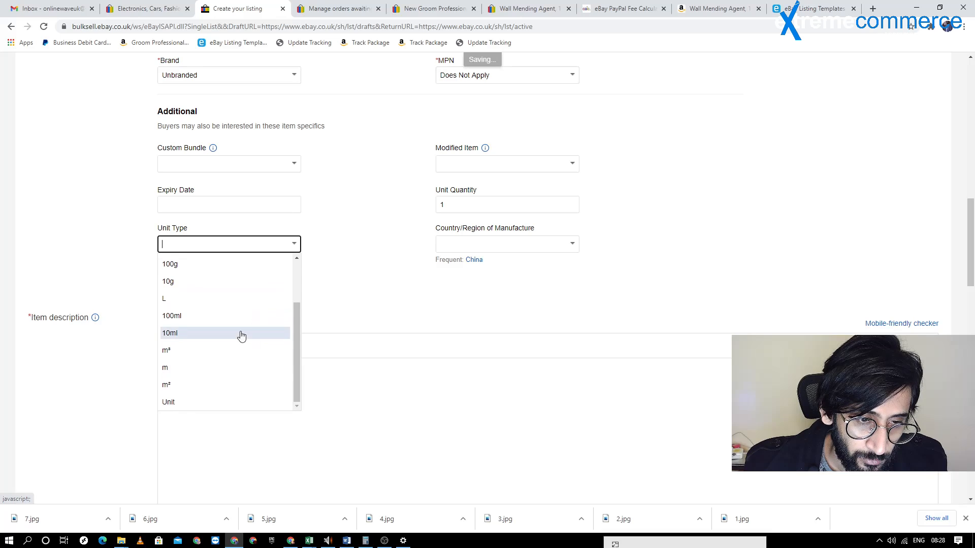
{"action": "scroll", "coordinate": [203, 341], "scroll_direction": "up", "scroll_amount": 1}
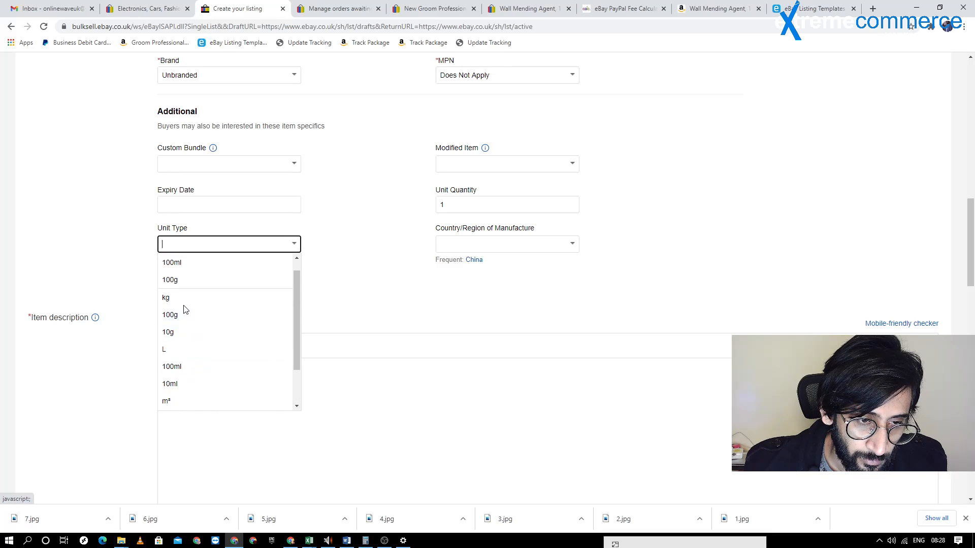
{"action": "scroll", "coordinate": [185, 307], "scroll_direction": "up", "scroll_amount": 1}
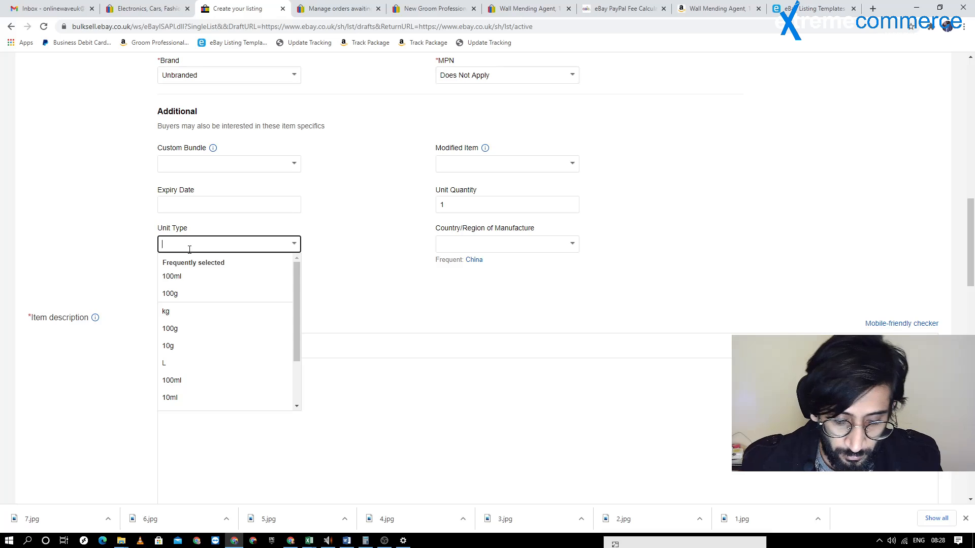
{"action": "type", "text": "Grams"}
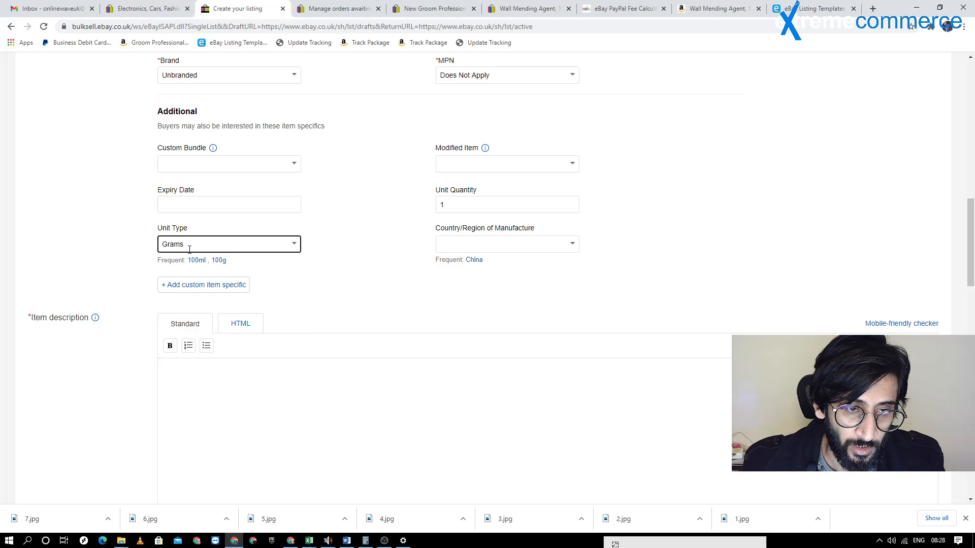
Add a custom item specific named Size with the value 130Gram to the listing draft
{"action": "left_click", "coordinate": [235, 284]}
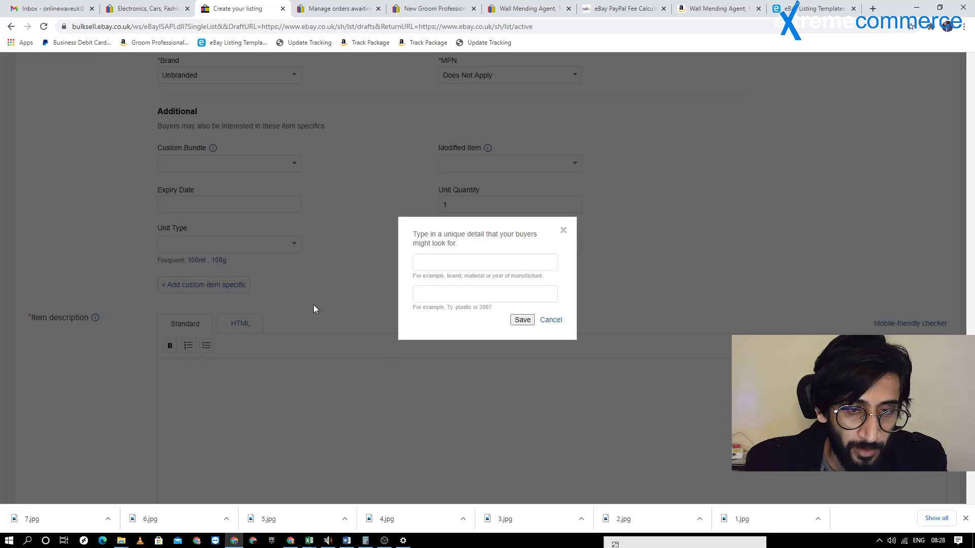
{"action": "left_click", "coordinate": [422, 263]}
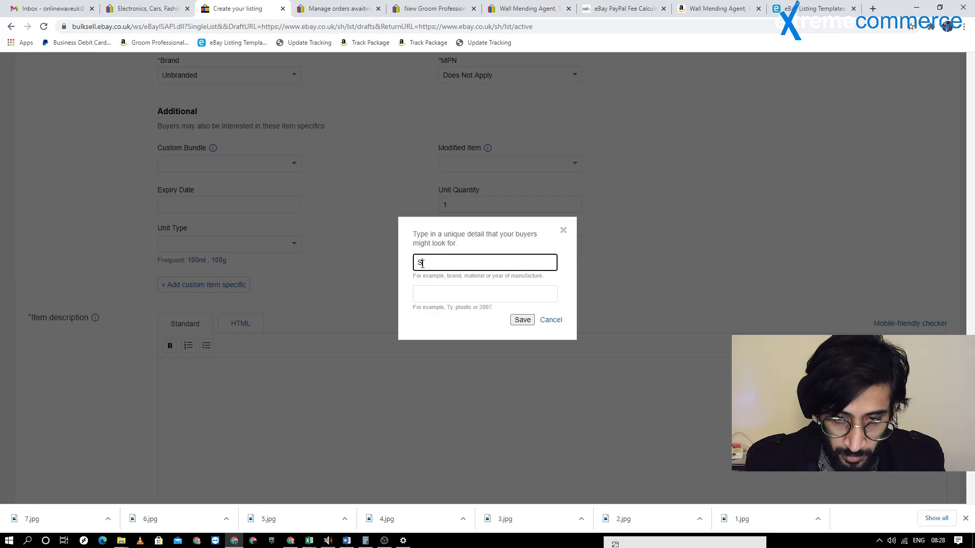
{"action": "key", "text": "Tab"}
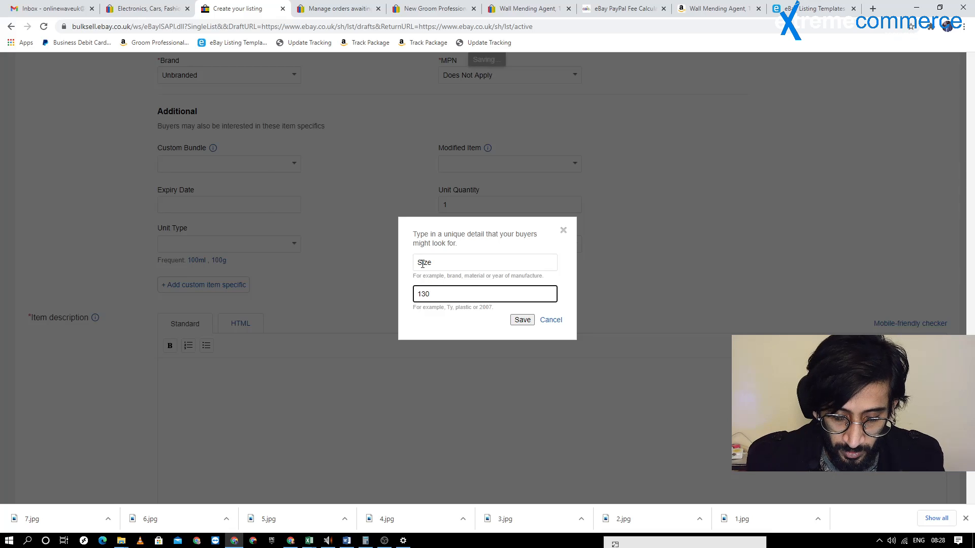
{"action": "type", "text": "130Gram"}
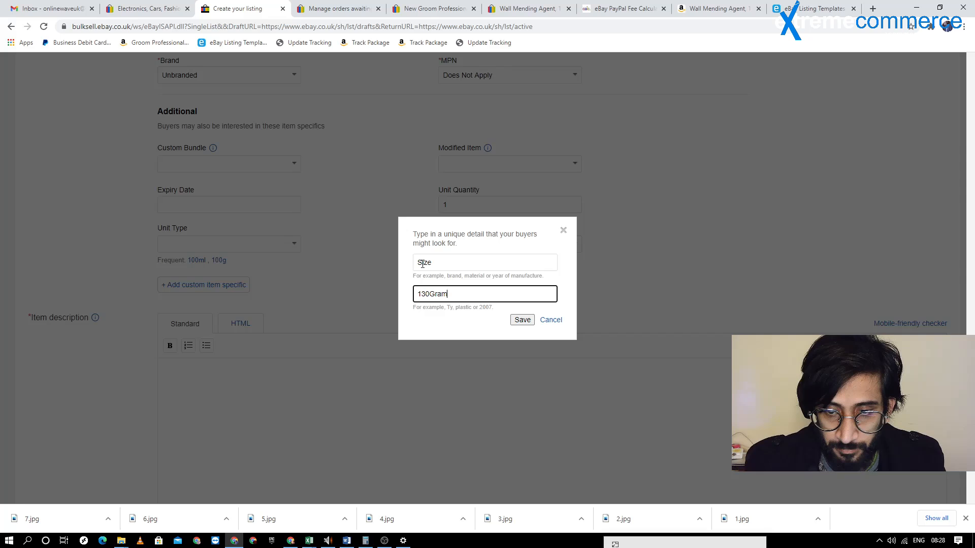
{"action": "left_click", "coordinate": [522, 320]}
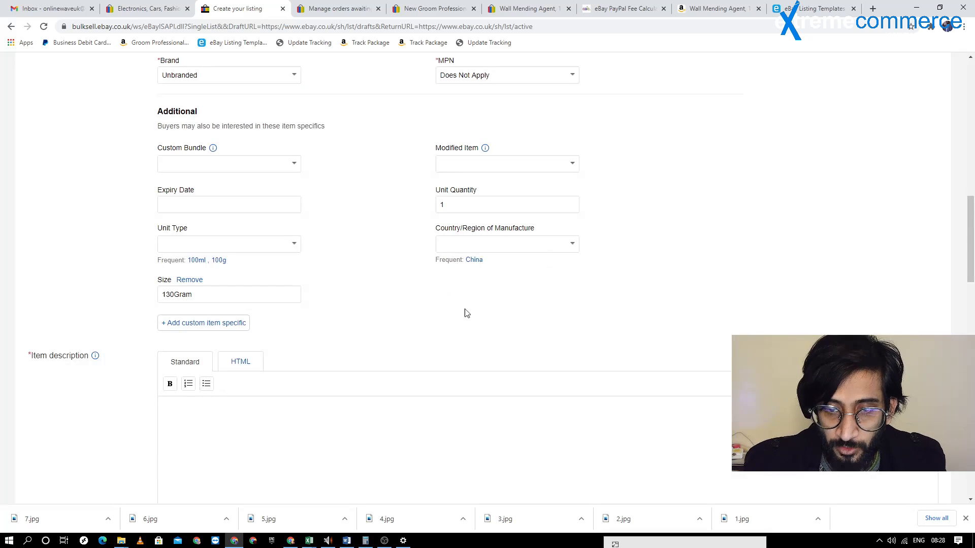
{"action": "left_click", "coordinate": [235, 323]}
{"action": "left_click", "coordinate": [544, 321]}
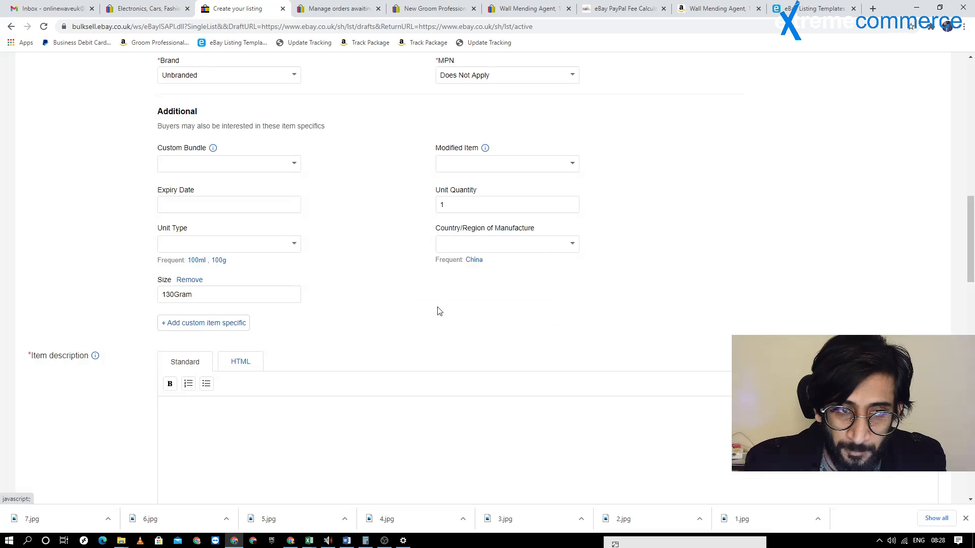
Review the listing draft's photos and its required and additional item specifics
{"action": "scroll", "coordinate": [323, 252], "scroll_direction": "up", "scroll_amount": 2}
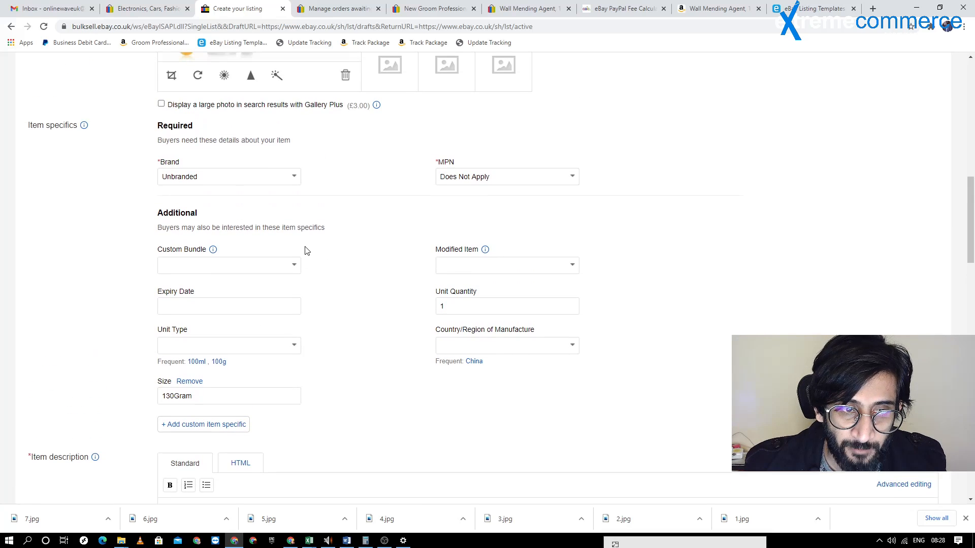
{"action": "scroll", "coordinate": [315, 264], "scroll_direction": "up", "scroll_amount": 2}
{"action": "scroll", "coordinate": [325, 279], "scroll_direction": "down", "scroll_amount": 4}
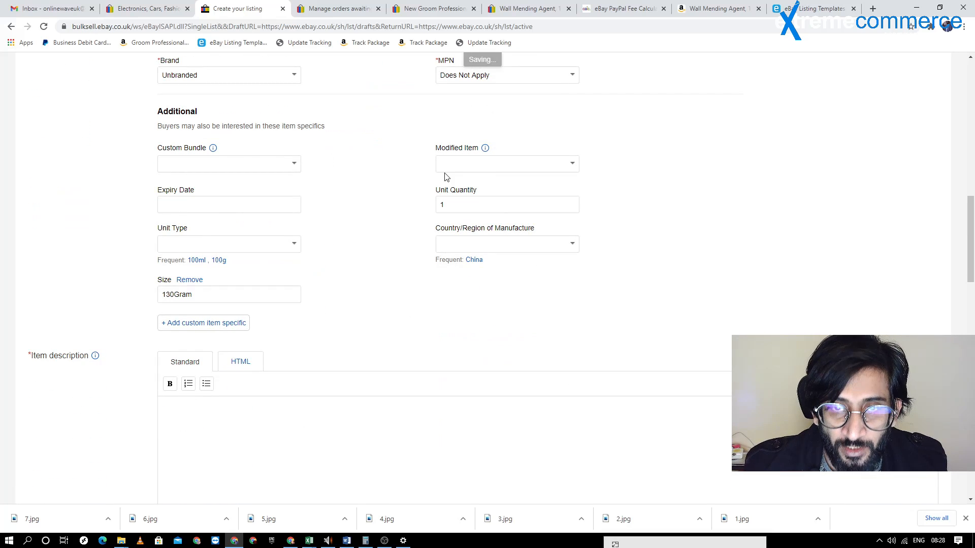
{"action": "scroll", "coordinate": [394, 188], "scroll_direction": "up", "scroll_amount": 1}
{"action": "scroll", "coordinate": [361, 211], "scroll_direction": "up", "scroll_amount": 1}
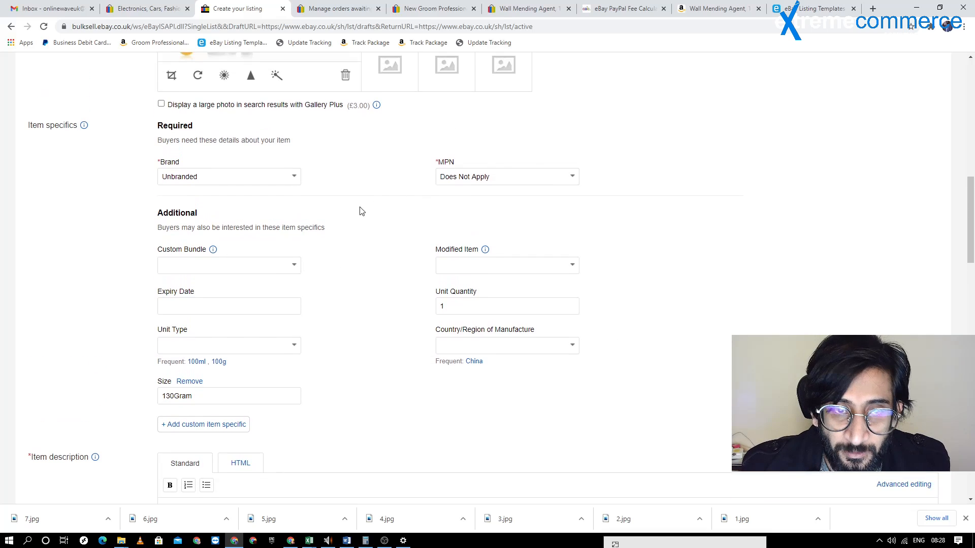
{"action": "scroll", "coordinate": [361, 212], "scroll_direction": "up", "scroll_amount": 5}
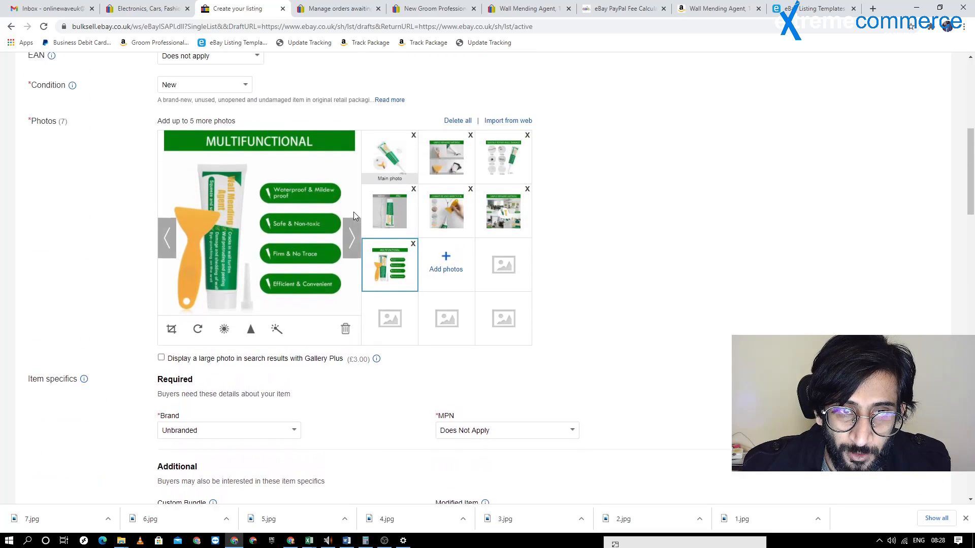
{"action": "scroll", "coordinate": [352, 213], "scroll_direction": "up", "scroll_amount": 5}
{"action": "scroll", "coordinate": [352, 219], "scroll_direction": "down", "scroll_amount": 9}
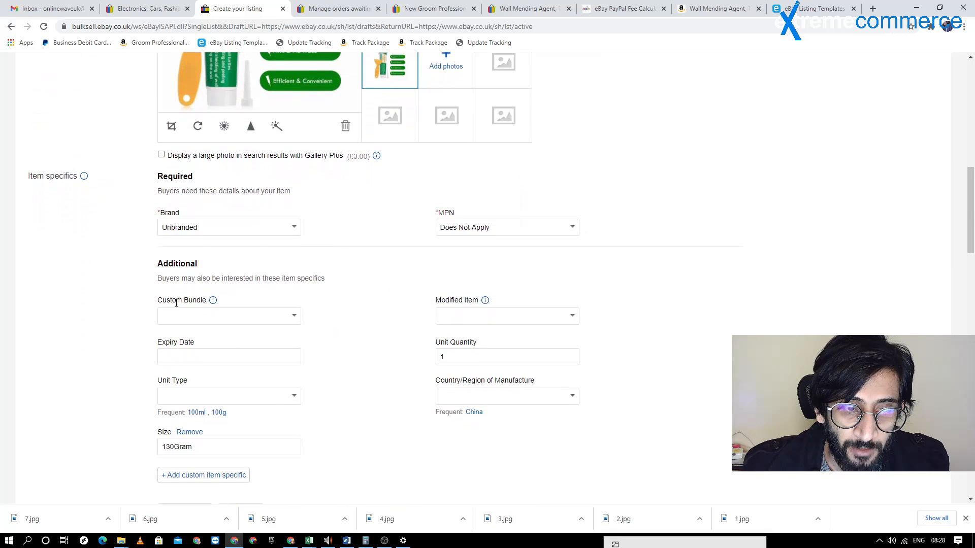
View the item description in HTML mode and return it to the Standard editor
{"action": "scroll", "coordinate": [342, 358], "scroll_direction": "down", "scroll_amount": 7}
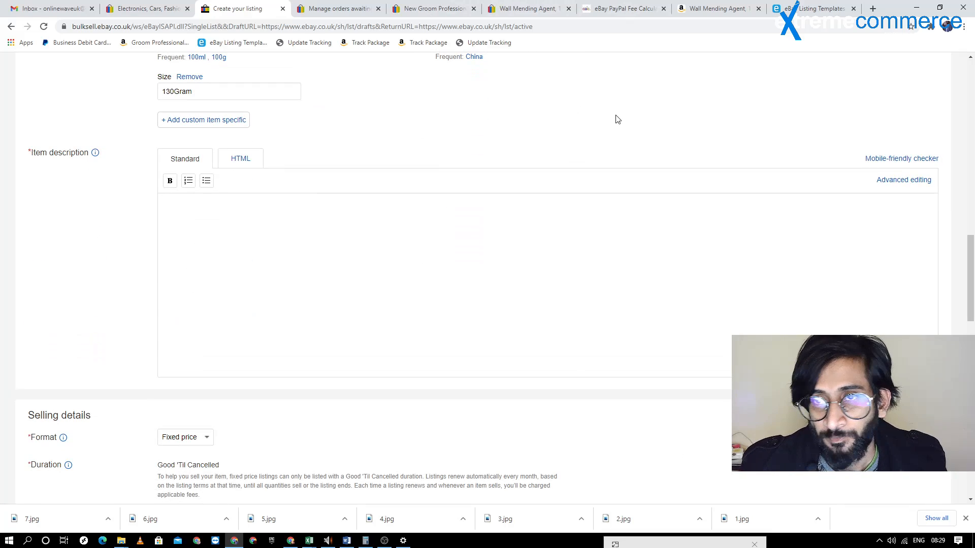
{"action": "left_click", "coordinate": [255, 164]}
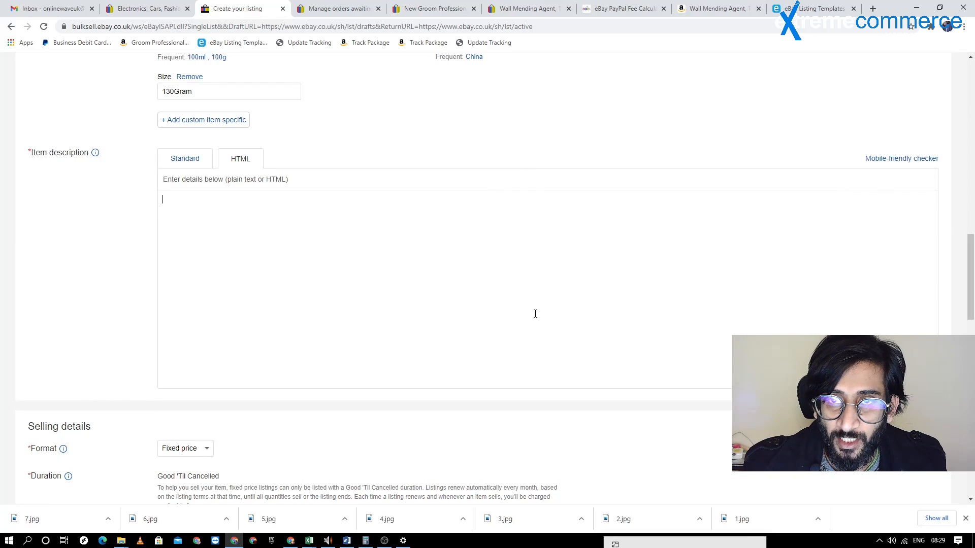
{"action": "left_click", "coordinate": [170, 165]}
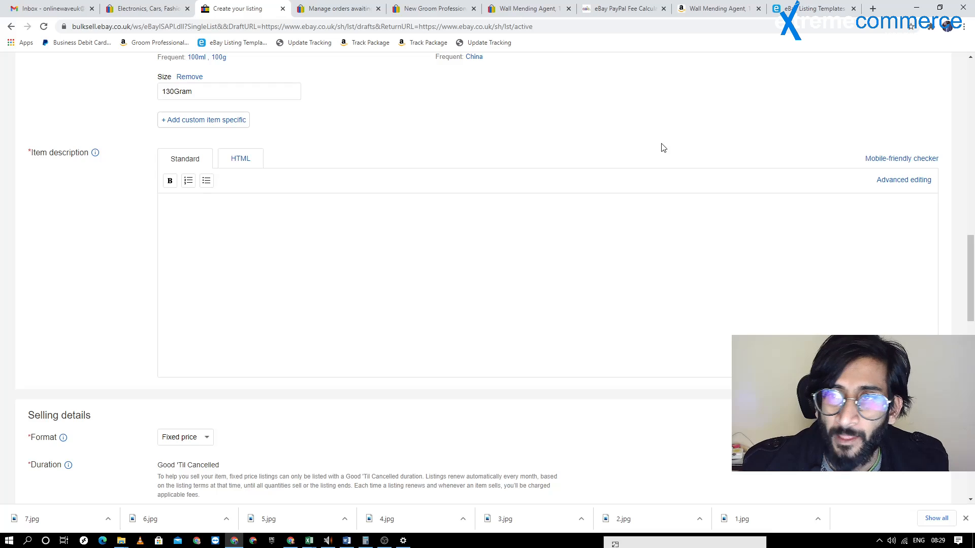
Switch to the eselt eBay template page and examine the template's title, description, bullet points and preview
{"action": "left_click", "coordinate": [804, 8]}
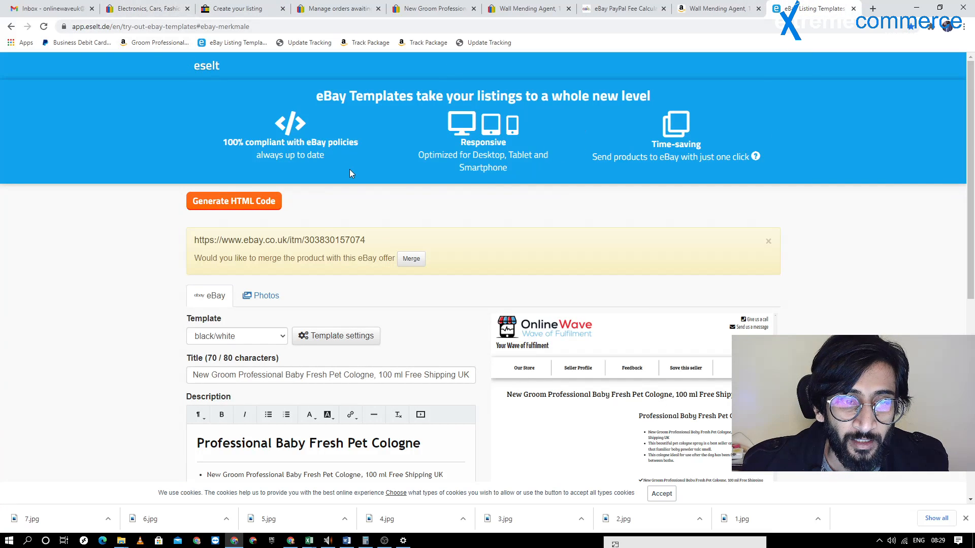
{"action": "scroll", "coordinate": [350, 169], "scroll_direction": "down", "scroll_amount": 3}
{"action": "scroll", "coordinate": [351, 157], "scroll_direction": "up", "scroll_amount": 2}
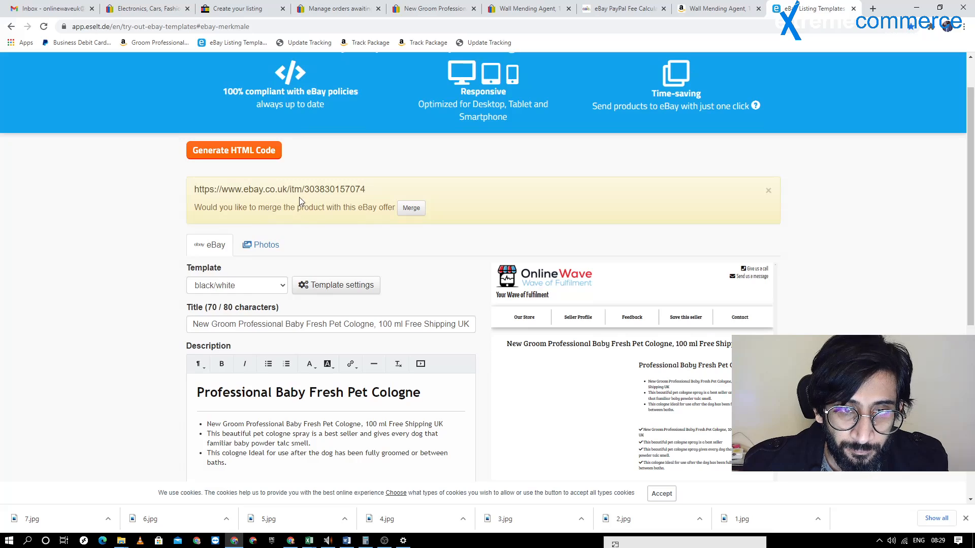
{"action": "scroll", "coordinate": [284, 168], "scroll_direction": "down", "scroll_amount": 3}
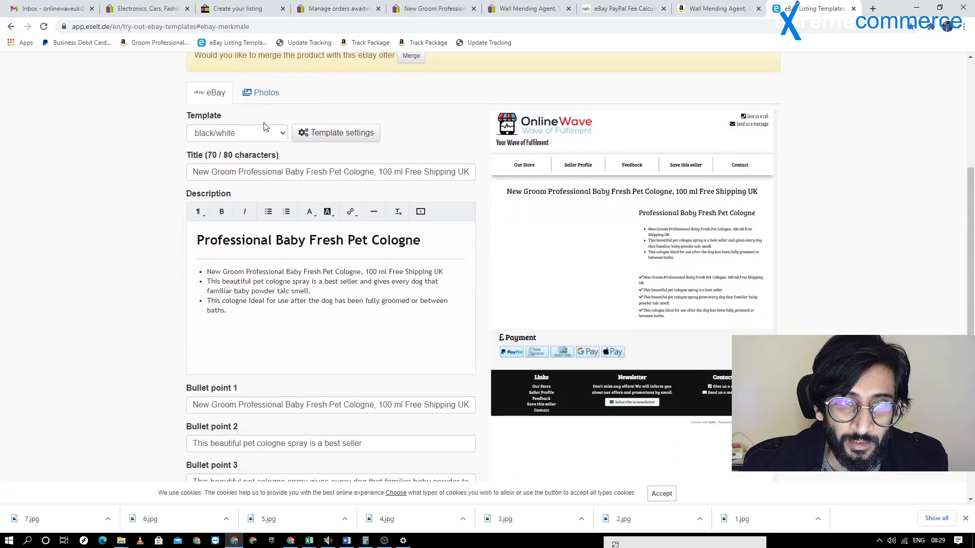
{"action": "scroll", "coordinate": [124, 89], "scroll_direction": "up", "scroll_amount": 1}
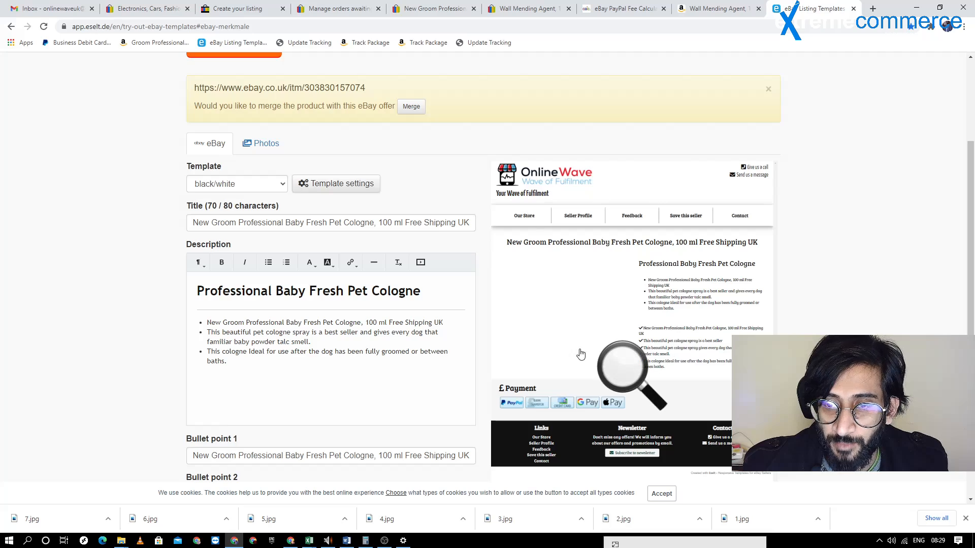
{"action": "scroll", "coordinate": [341, 190], "scroll_direction": "down", "scroll_amount": 2}
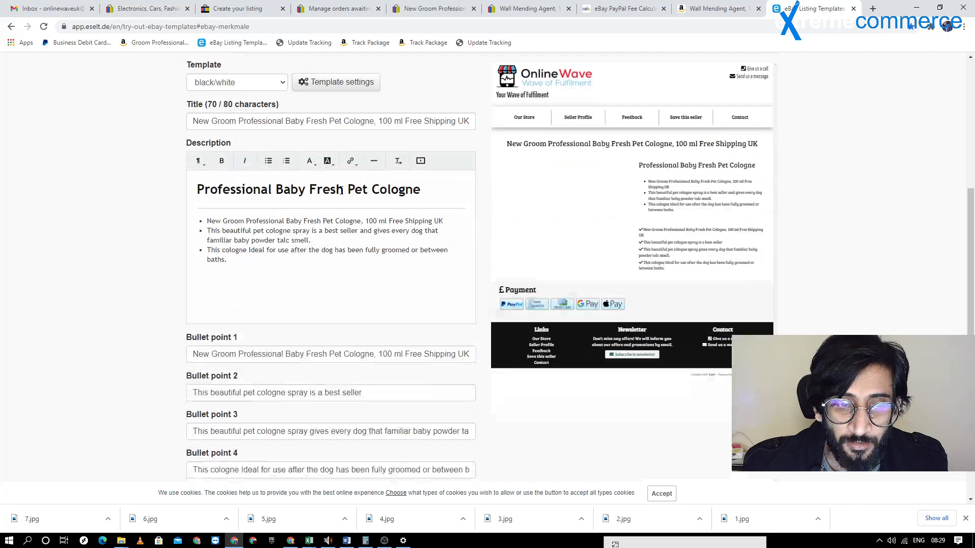
{"action": "scroll", "coordinate": [341, 190], "scroll_direction": "up", "scroll_amount": 2}
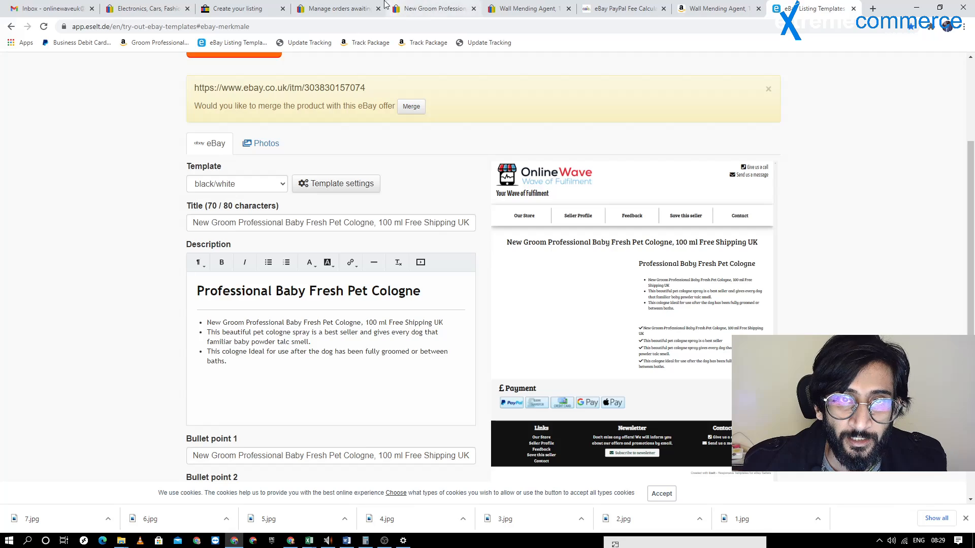
Copy the wall mending agent title from the eBay listing draft and replace the eselt template's title with it
{"action": "left_click", "coordinate": [234, 8]}
{"action": "scroll", "coordinate": [302, 141], "scroll_direction": "up", "scroll_amount": 15}
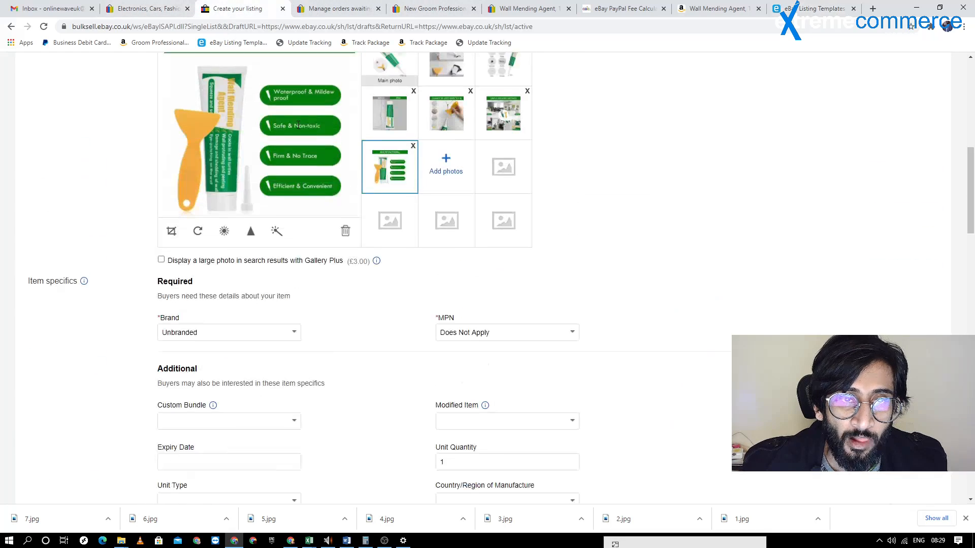
{"action": "left_click", "coordinate": [298, 159]}
{"action": "key", "text": "ctrl+a"}
{"action": "key", "text": "ctrl+c"}
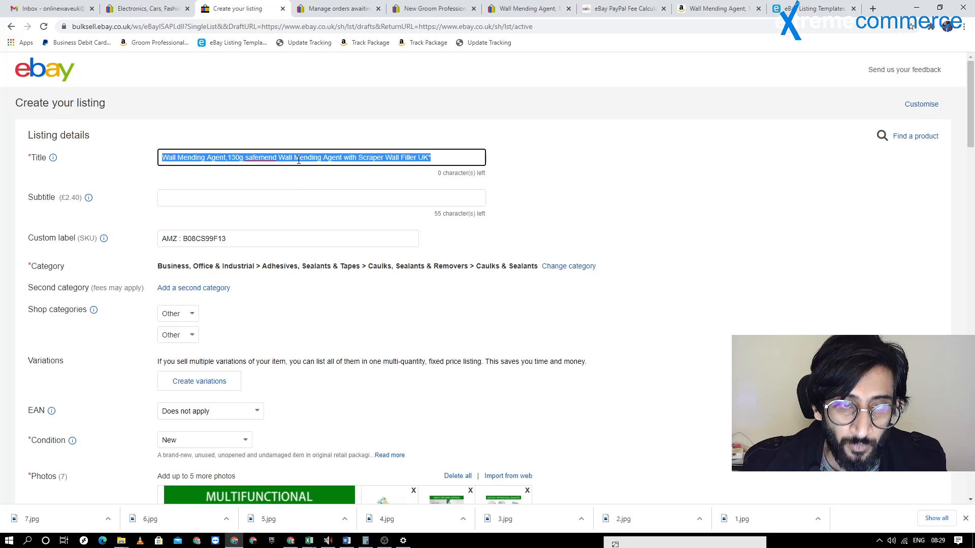
{"action": "left_click", "coordinate": [812, 9]}
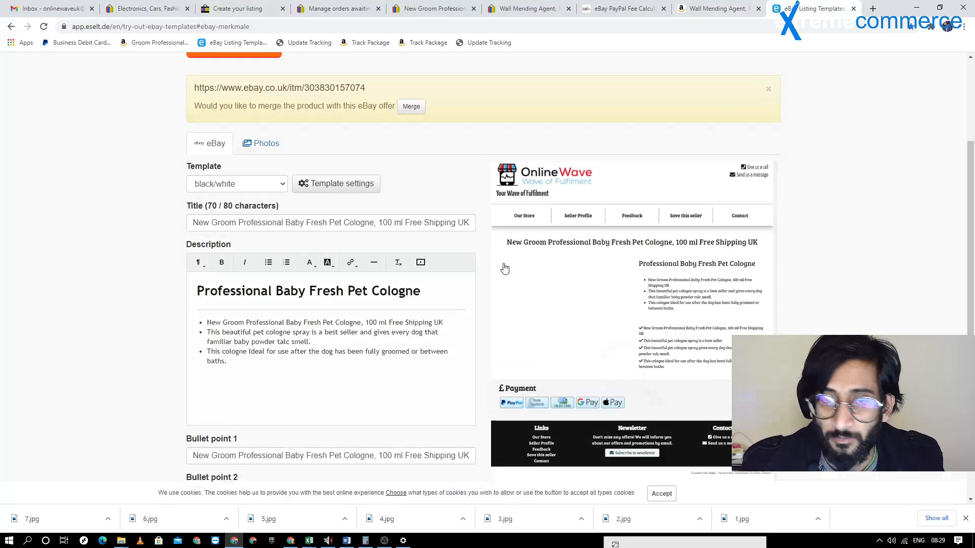
{"action": "left_click", "coordinate": [388, 219]}
{"action": "key", "text": "ctrl+a"}
{"action": "key", "text": "ctrl+v"}
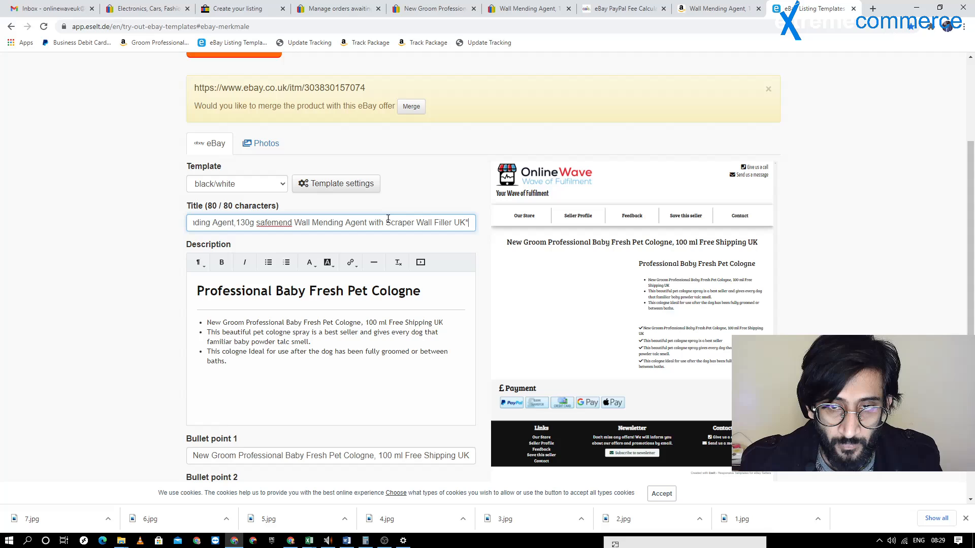
Copy "Wall Mending Agent, 130g safemend Wall Mending Agent with Scraper Wall Filler" from the Amazon page over the eselt description's heading
{"action": "left_click", "coordinate": [345, 292]}
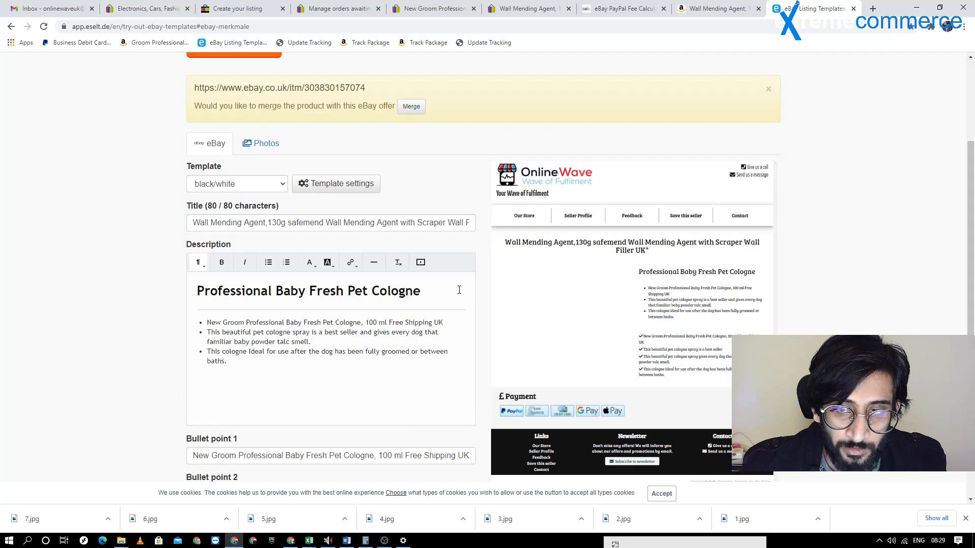
{"action": "left_click", "coordinate": [399, 291]}
{"action": "left_click", "coordinate": [624, 8]}
{"action": "left_click", "coordinate": [717, 8]}
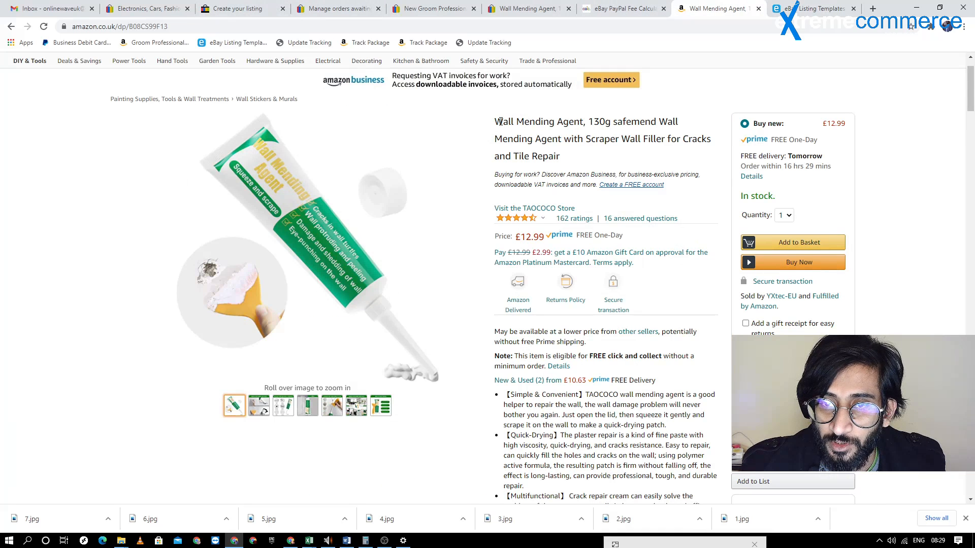
{"action": "left_click_drag", "start_coordinate": [498, 123], "coordinate": [662, 142]}
{"action": "key", "text": "ctrl+c"}
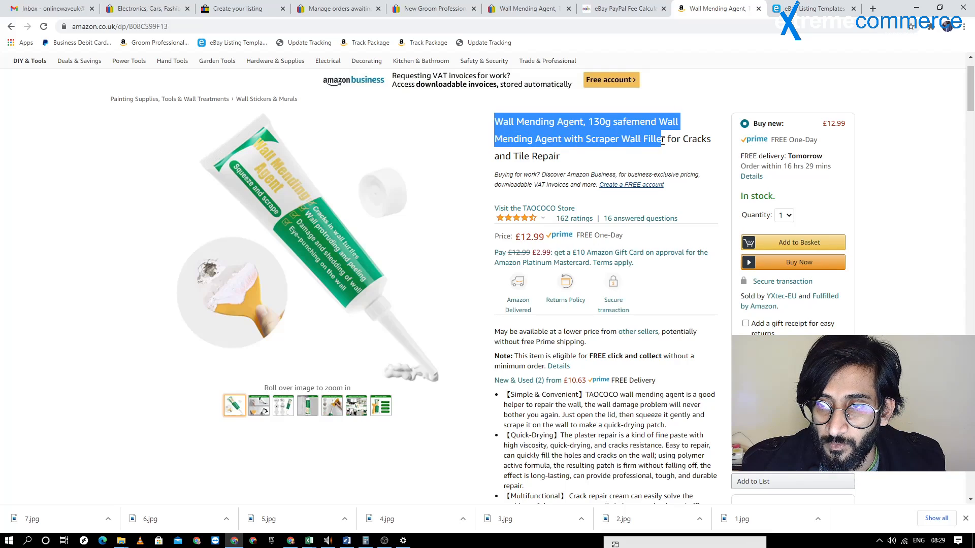
{"action": "left_click", "coordinate": [872, 9]}
{"action": "left_click", "coordinate": [731, 8]}
{"action": "left_click", "coordinate": [277, 222]}
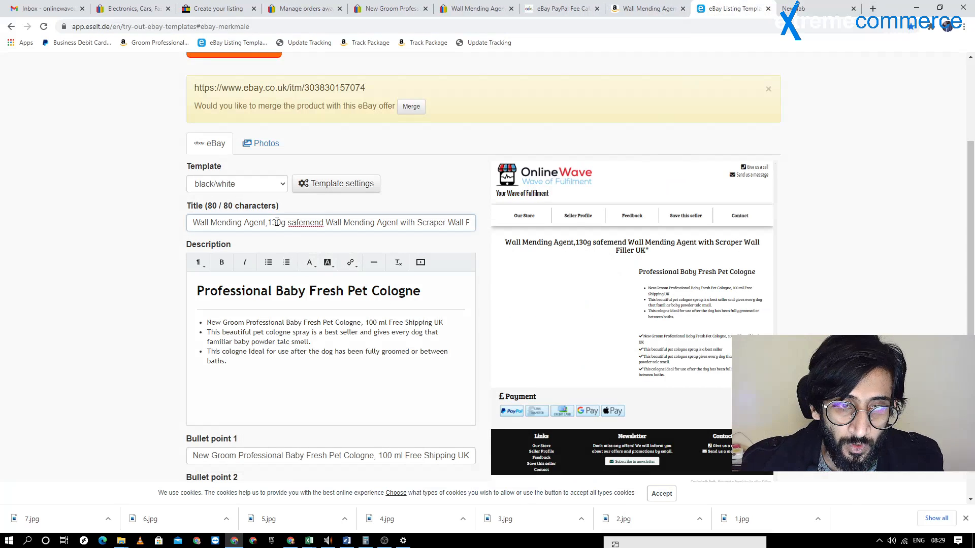
{"action": "double_click", "coordinate": [277, 222]}
{"action": "left_click_drag", "start_coordinate": [200, 294], "coordinate": [419, 294]}
{"action": "key", "text": "ctrl+v"}
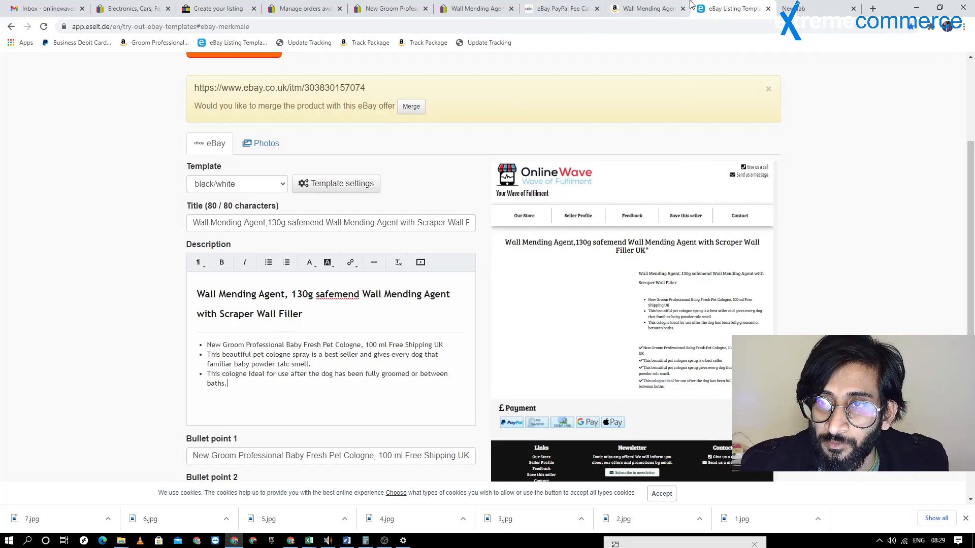
Examine the product description, package contents and usage tips on the Amazon product page
{"action": "left_click", "coordinate": [655, 8]}
{"action": "left_click", "coordinate": [561, 8]}
{"action": "left_click", "coordinate": [645, 8]}
{"action": "scroll", "coordinate": [540, 169], "scroll_direction": "down", "scroll_amount": 1}
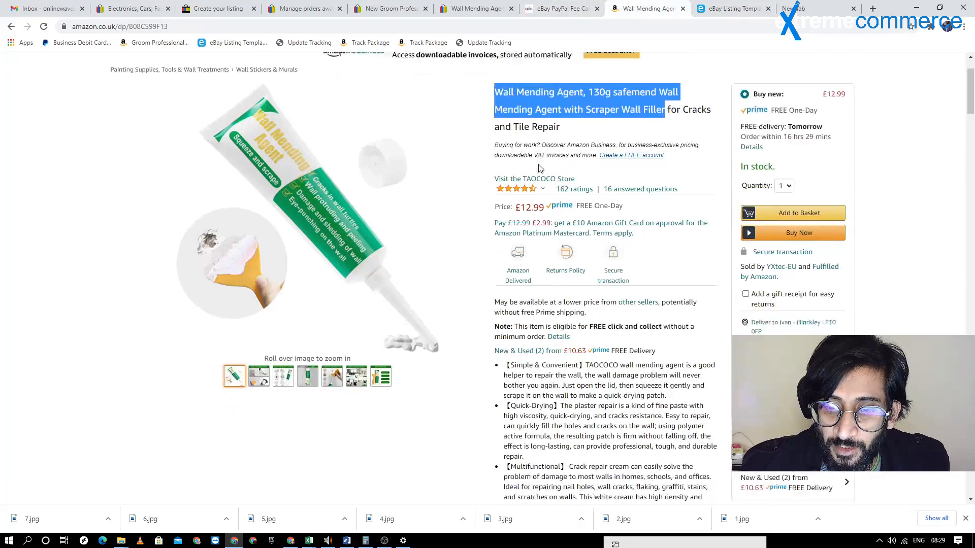
{"action": "scroll", "coordinate": [540, 169], "scroll_direction": "down", "scroll_amount": 20}
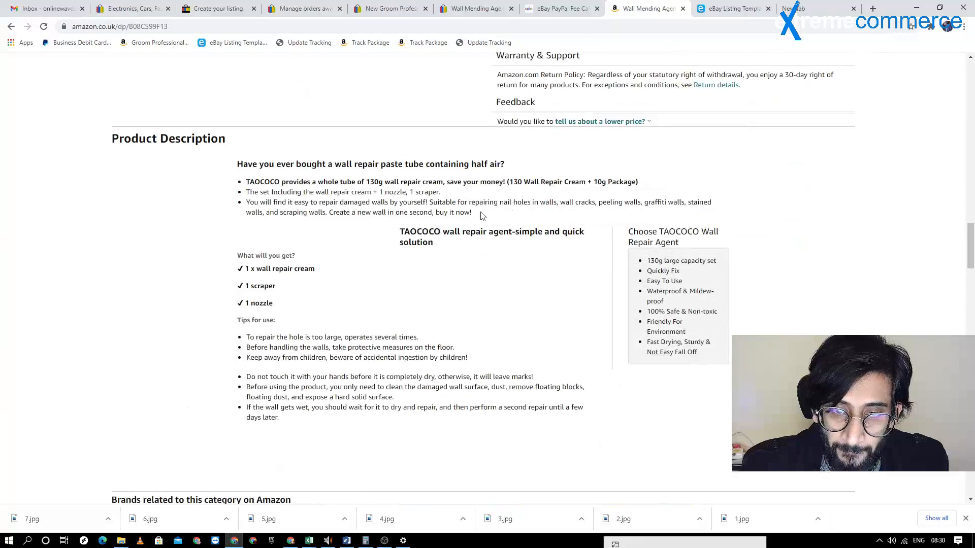
{"action": "scroll", "coordinate": [483, 216], "scroll_direction": "down", "scroll_amount": 3}
{"action": "scroll", "coordinate": [272, 263], "scroll_direction": "up", "scroll_amount": 8}
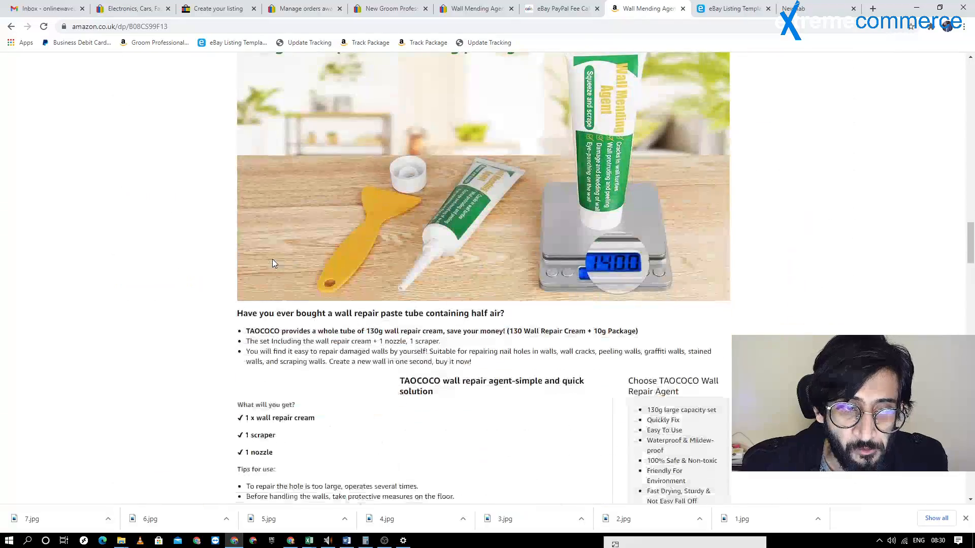
{"action": "scroll", "coordinate": [272, 263], "scroll_direction": "down", "scroll_amount": 5}
{"action": "scroll", "coordinate": [316, 240], "scroll_direction": "up", "scroll_amount": 3}
{"action": "scroll", "coordinate": [442, 293], "scroll_direction": "up", "scroll_amount": 1}
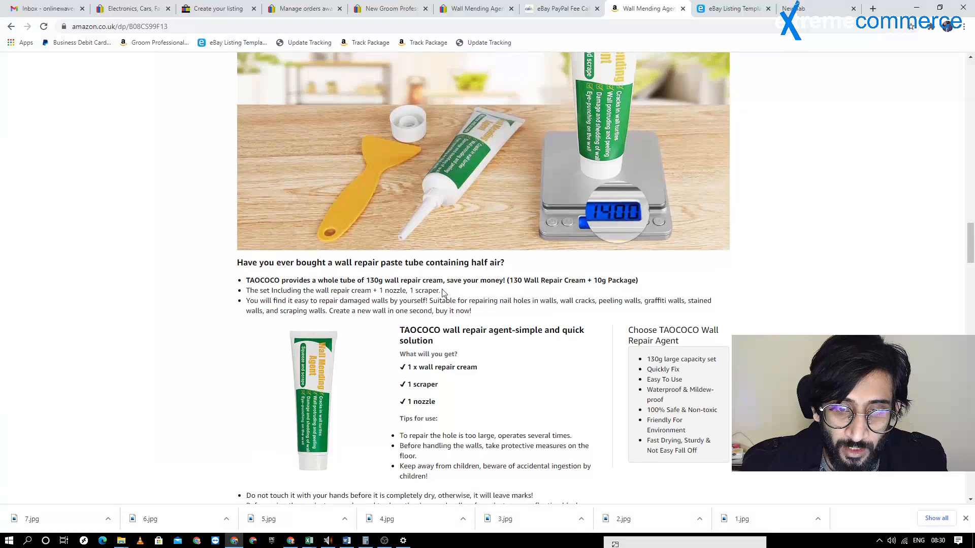
{"action": "scroll", "coordinate": [443, 293], "scroll_direction": "down", "scroll_amount": 5}
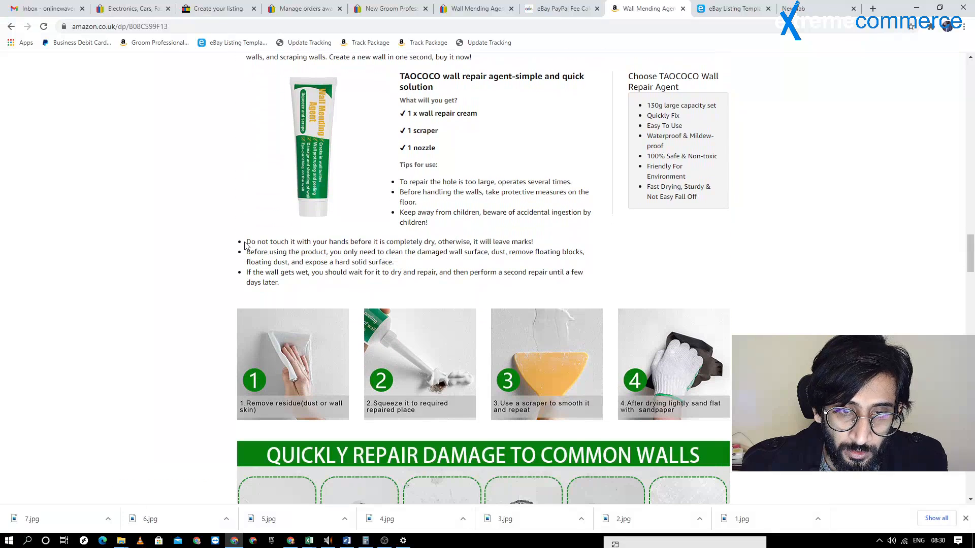
{"action": "left_click_drag", "start_coordinate": [245, 244], "coordinate": [280, 285]}
{"action": "scroll", "coordinate": [560, 201], "scroll_direction": "up", "scroll_amount": 20}
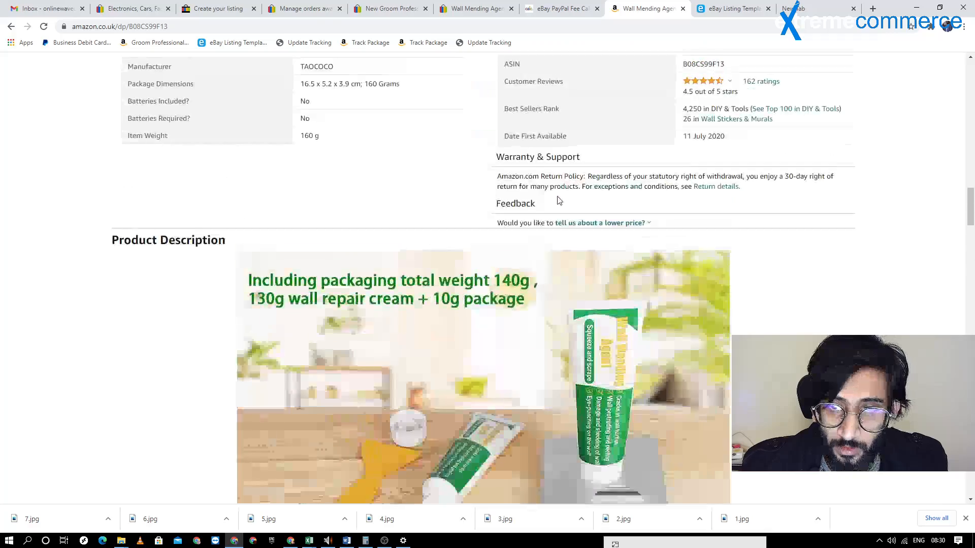
Copy the first four Amazon feature bullets, without the "Simple & Convenient" label, over the pet cologne bullets in the eselt description
{"action": "scroll", "coordinate": [559, 191], "scroll_direction": "up", "scroll_amount": 4}
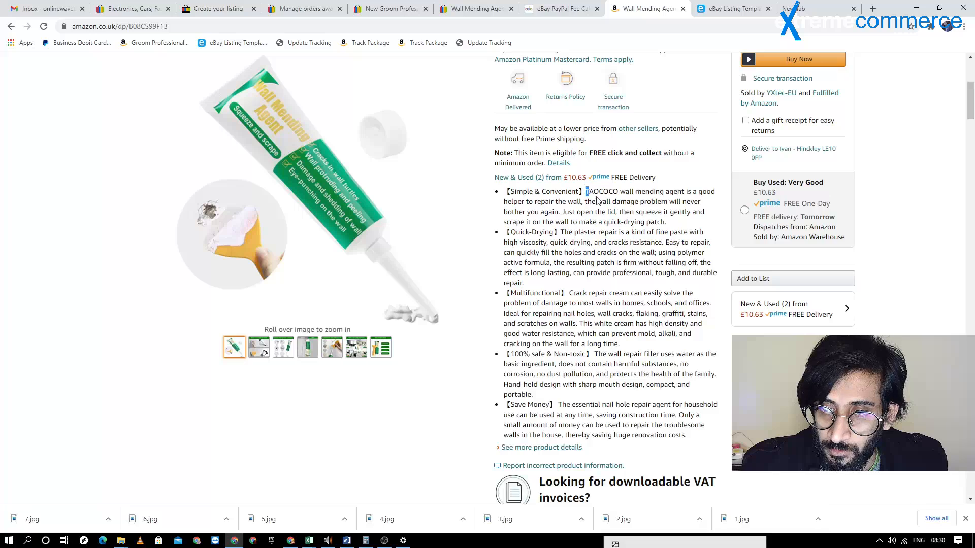
{"action": "left_click_drag", "start_coordinate": [598, 200], "coordinate": [659, 399]}
{"action": "key", "text": "ctrl+c"}
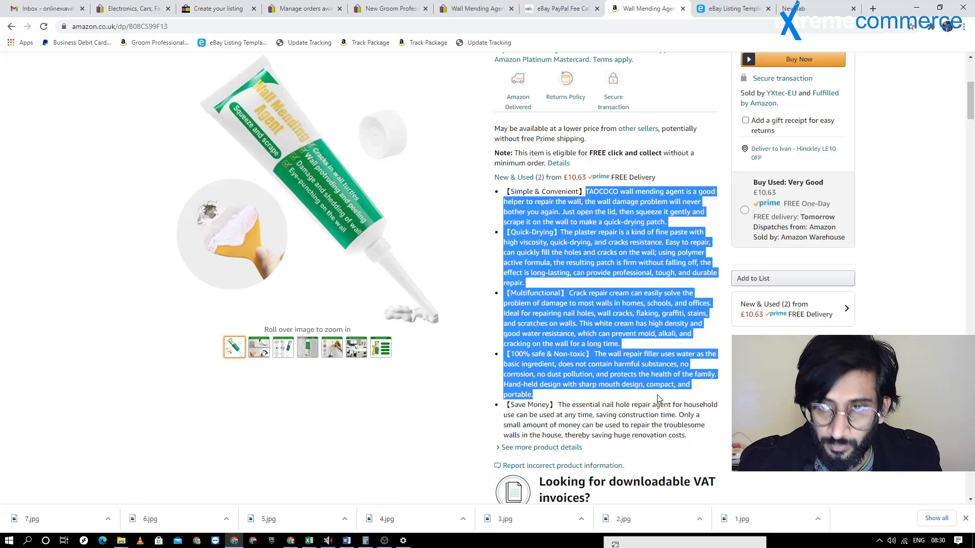
{"action": "key", "text": "ctrl+Tab"}
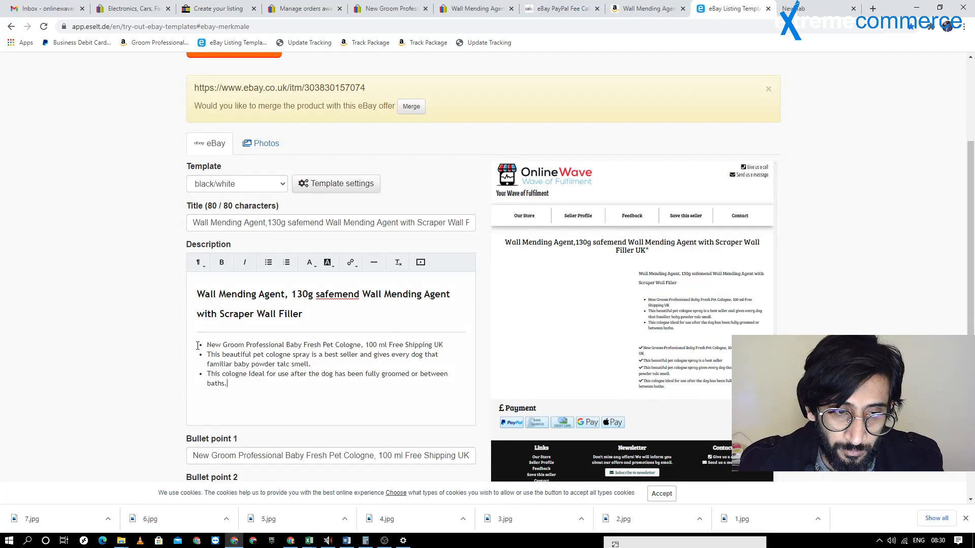
{"action": "left_click_drag", "start_coordinate": [252, 384], "coordinate": [202, 348]}
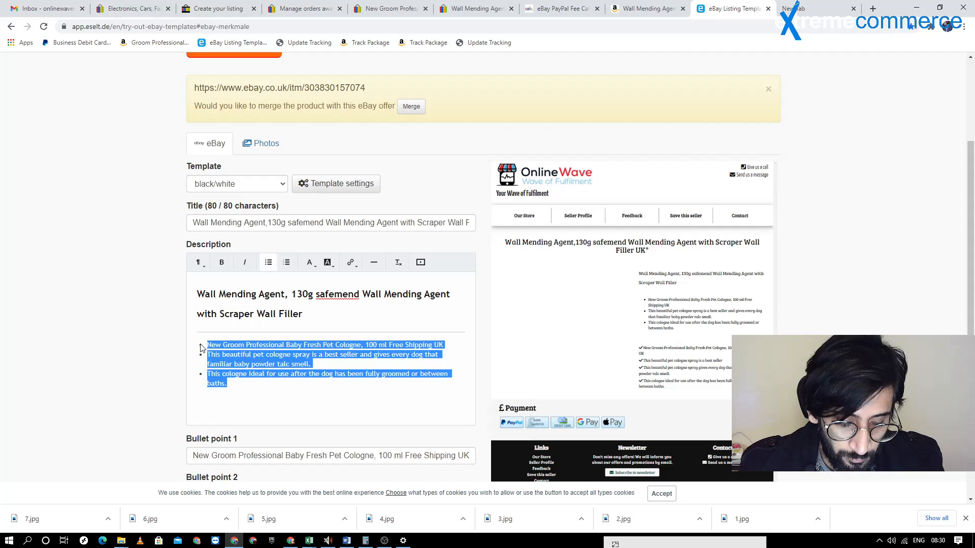
{"action": "key", "text": "ctrl+v"}
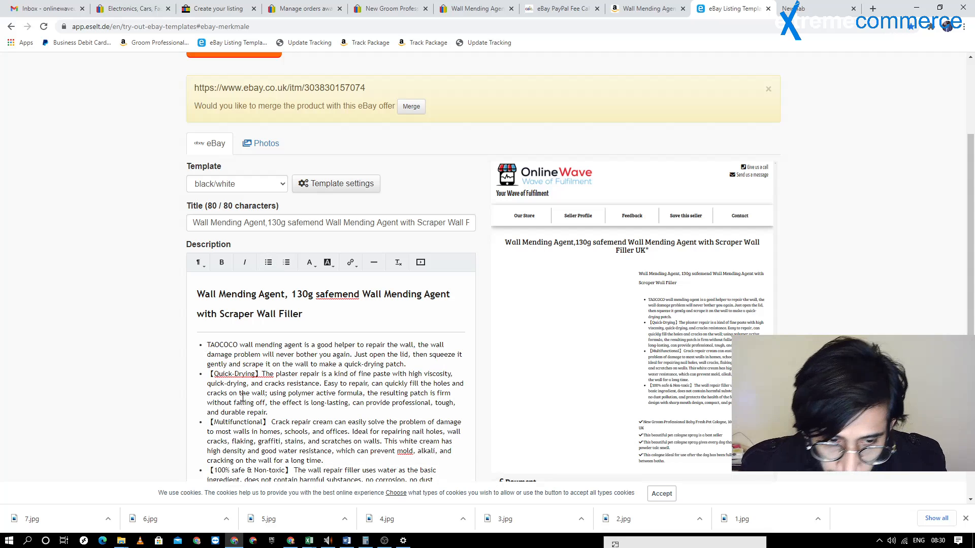
Delete the bracketed "Quick-Drying" and "Multifunctional" labels from the second and third description bullets
{"action": "left_click_drag", "start_coordinate": [264, 374], "coordinate": [213, 374]}
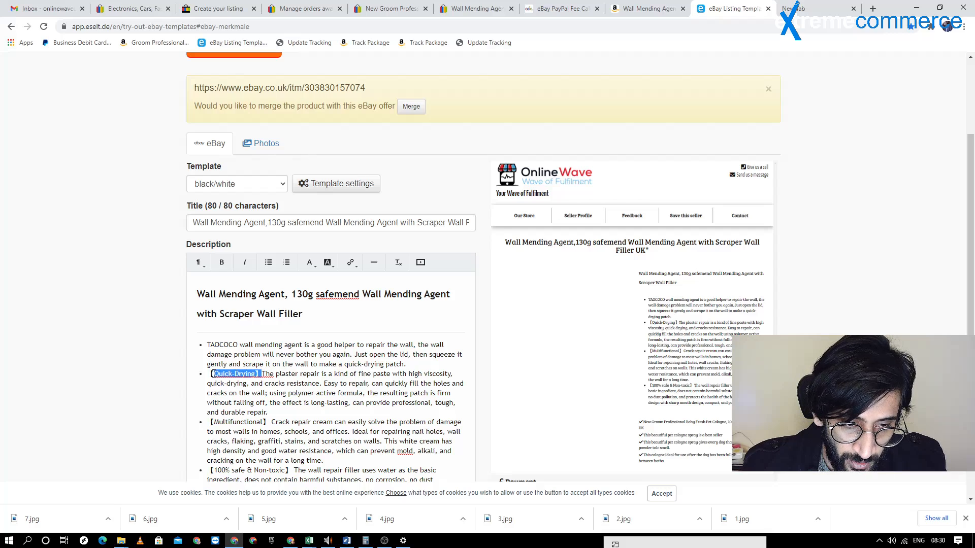
{"action": "key", "text": "BackSpace"}
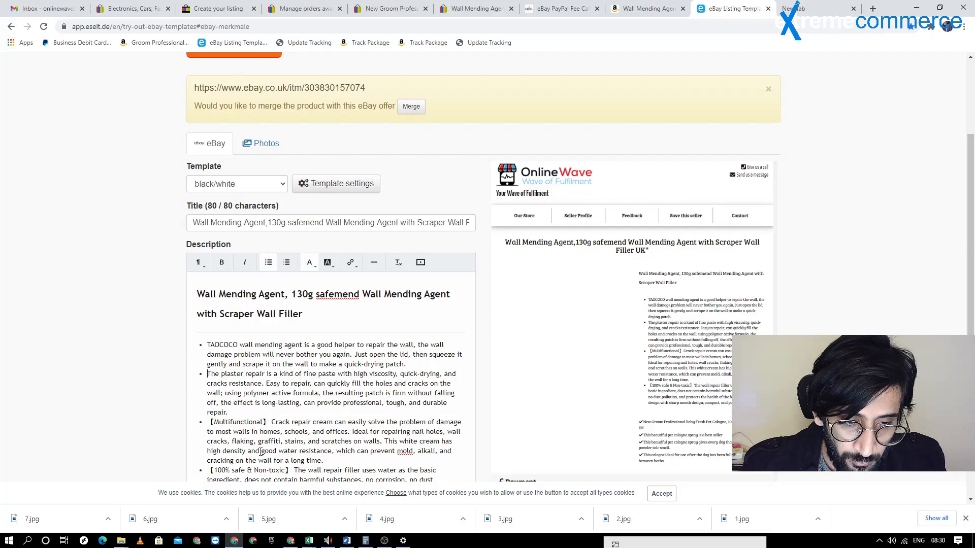
{"action": "left_click_drag", "start_coordinate": [273, 422], "coordinate": [208, 422]}
{"action": "key", "text": "BackSpace"}
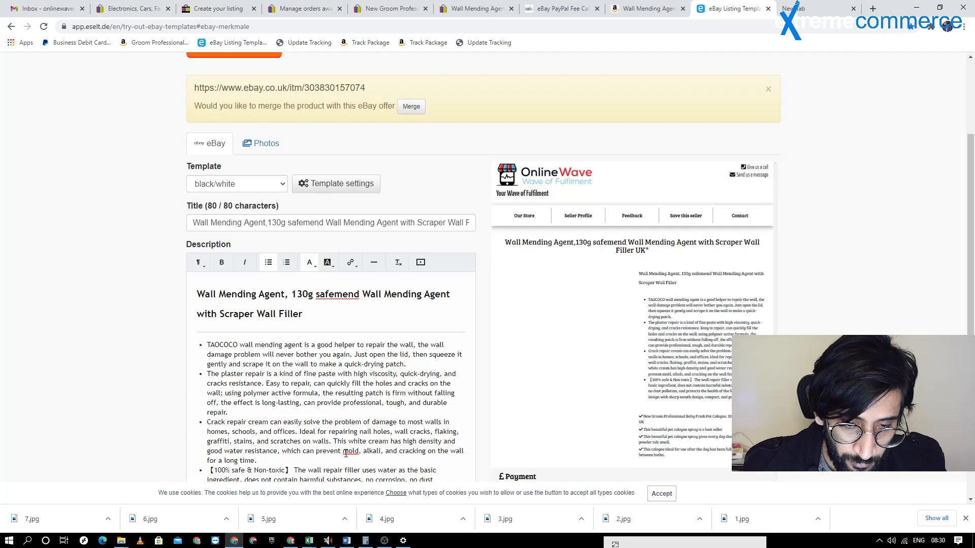
Capitalise the word as "Mold" in the third description bullet
{"action": "right_click", "coordinate": [346, 452]}
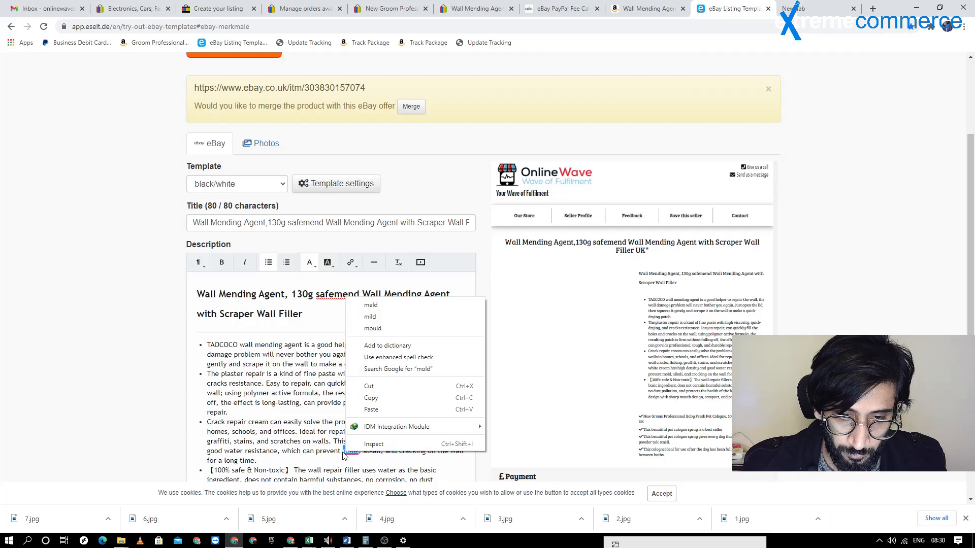
{"action": "left_click", "coordinate": [322, 442]}
{"action": "left_click", "coordinate": [349, 451]}
{"action": "key", "text": "BackSpace"}
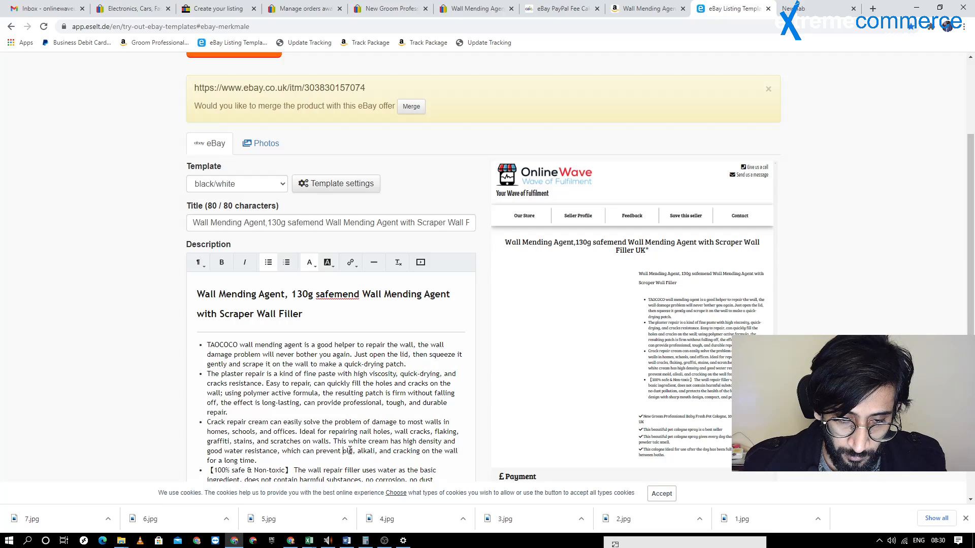
{"action": "type", "text": "M"}
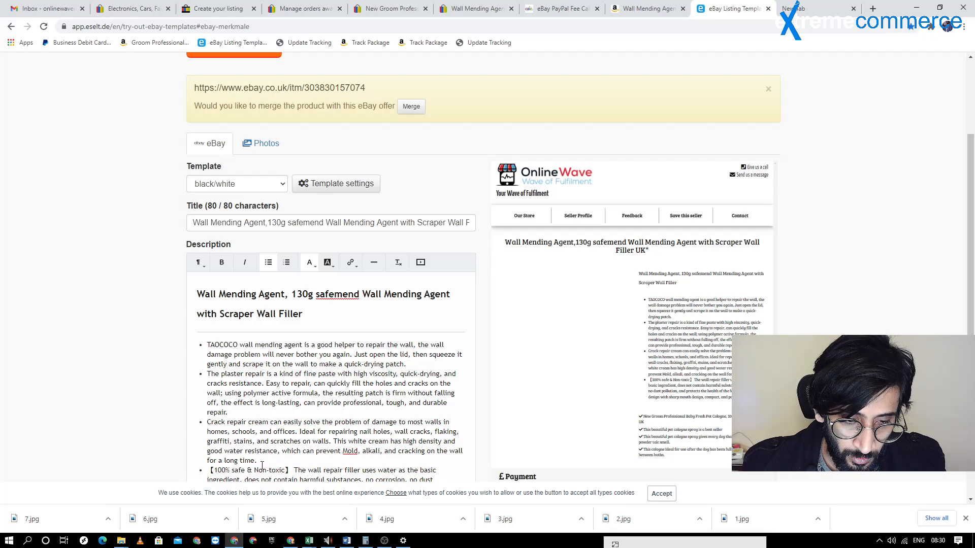
Delete the bracketed "100% safe & Non-toxic" label and the leading space from the fourth description bullet
{"action": "scroll", "coordinate": [303, 428], "scroll_direction": "down", "scroll_amount": 1}
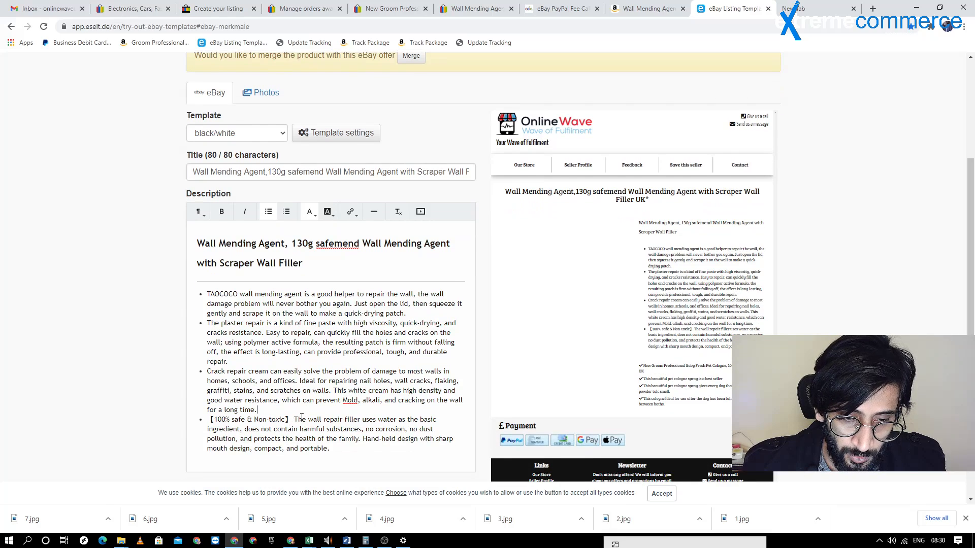
{"action": "left_click_drag", "start_coordinate": [293, 420], "coordinate": [214, 419]}
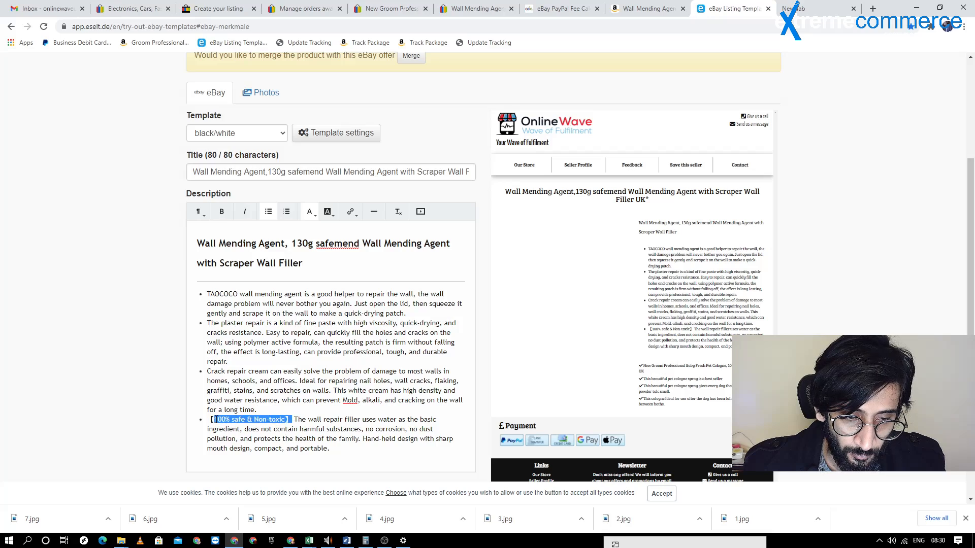
{"action": "key", "text": "BackSpace"}
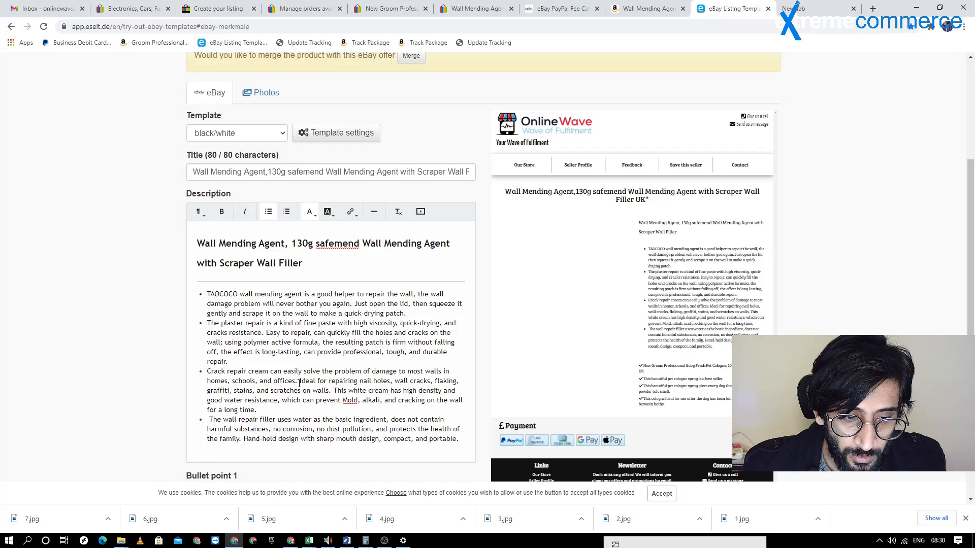
{"action": "scroll", "coordinate": [299, 384], "scroll_direction": "up", "scroll_amount": 1}
{"action": "key", "text": "BackSpace"}
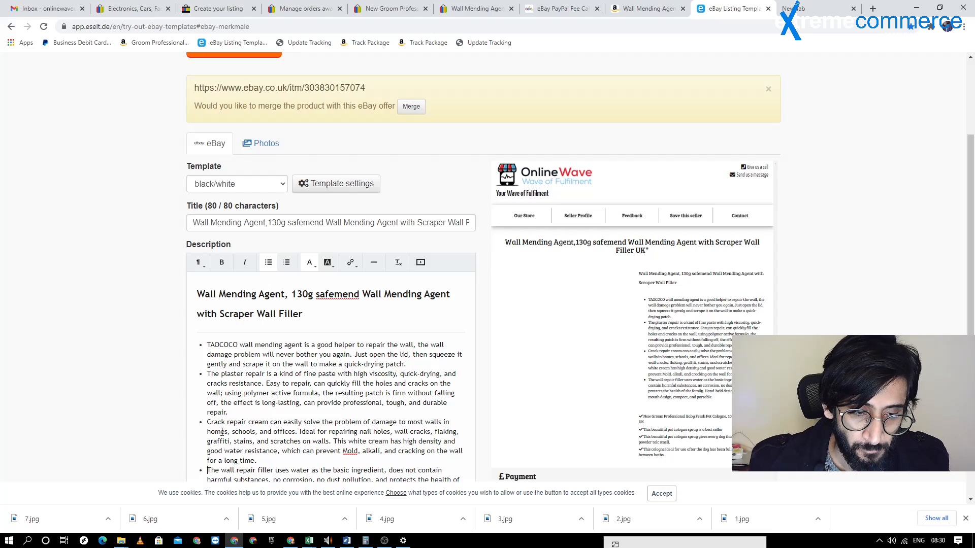
Split "safemend" into "safe mend" in the description heading
{"action": "scroll", "coordinate": [228, 420], "scroll_direction": "up", "scroll_amount": 1}
{"action": "scroll", "coordinate": [291, 359], "scroll_direction": "down", "scroll_amount": 2}
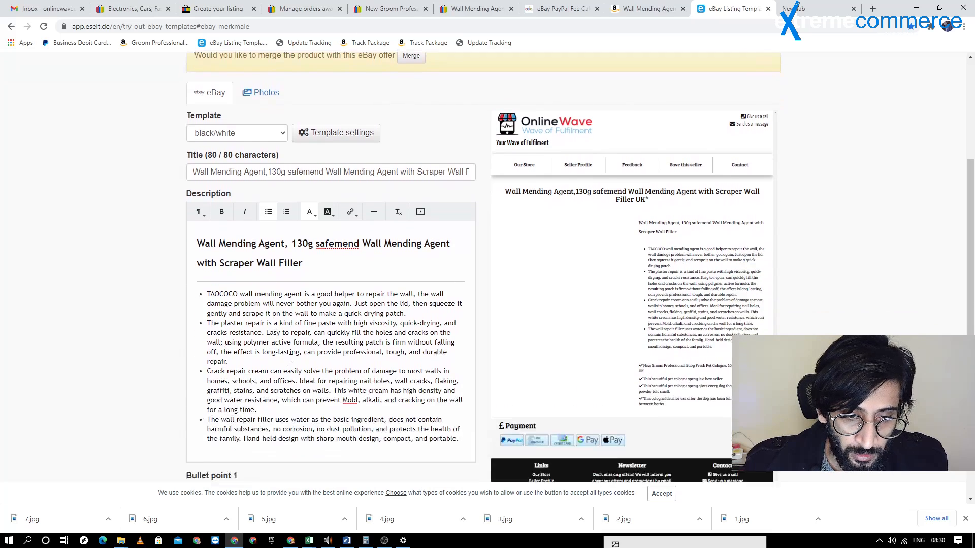
{"action": "left_click", "coordinate": [334, 245]}
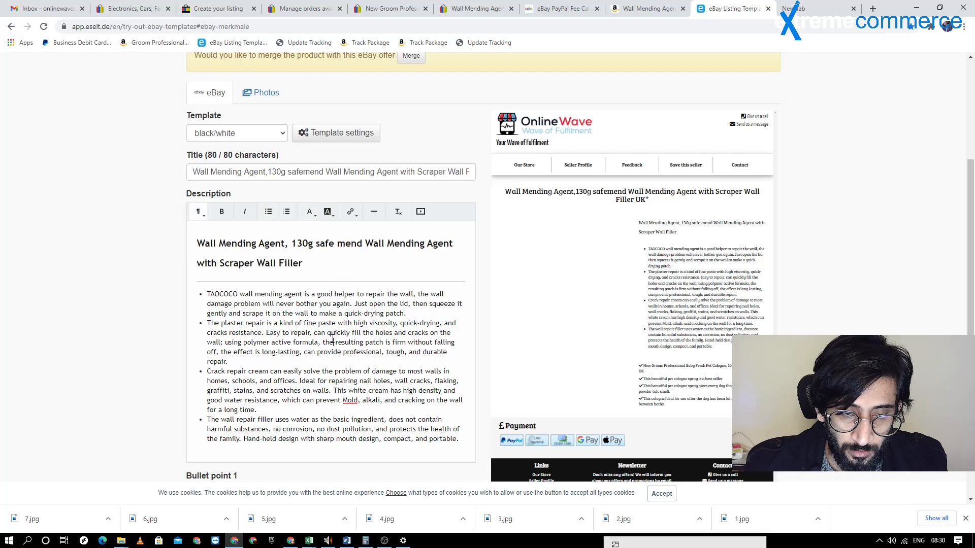
Replace Bullet point 1 with Amazon's tip about not touching the product before it is completely dry, and return to the Amazon page
{"action": "scroll", "coordinate": [332, 339], "scroll_direction": "down", "scroll_amount": 3}
{"action": "scroll", "coordinate": [355, 280], "scroll_direction": "down", "scroll_amount": 1}
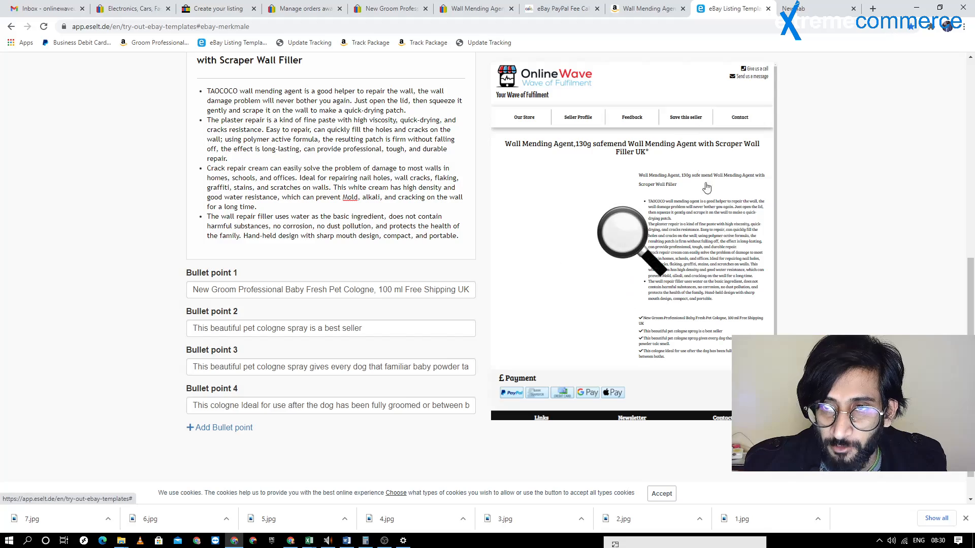
{"action": "left_click", "coordinate": [677, 14]}
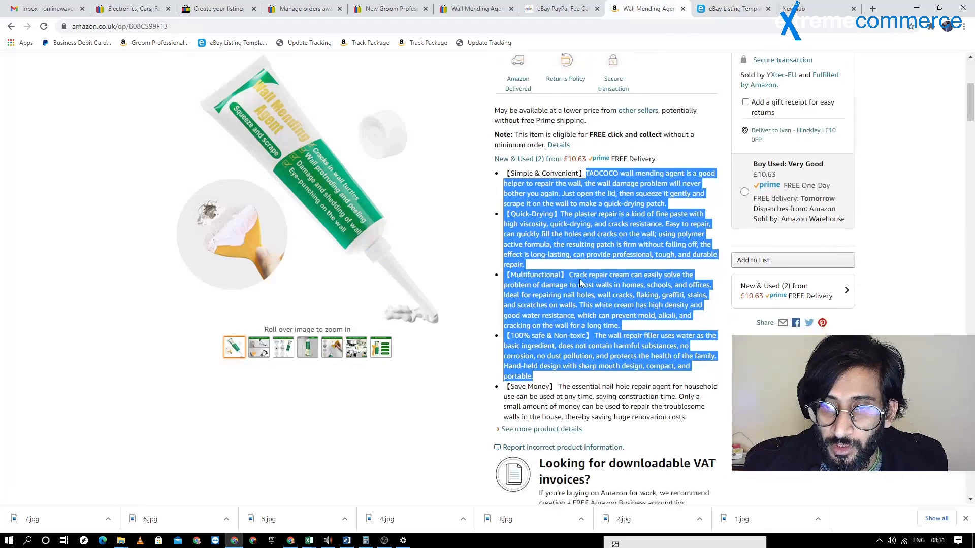
{"action": "scroll", "coordinate": [579, 281], "scroll_direction": "down", "scroll_amount": 20}
{"action": "scroll", "coordinate": [354, 293], "scroll_direction": "down", "scroll_amount": 15}
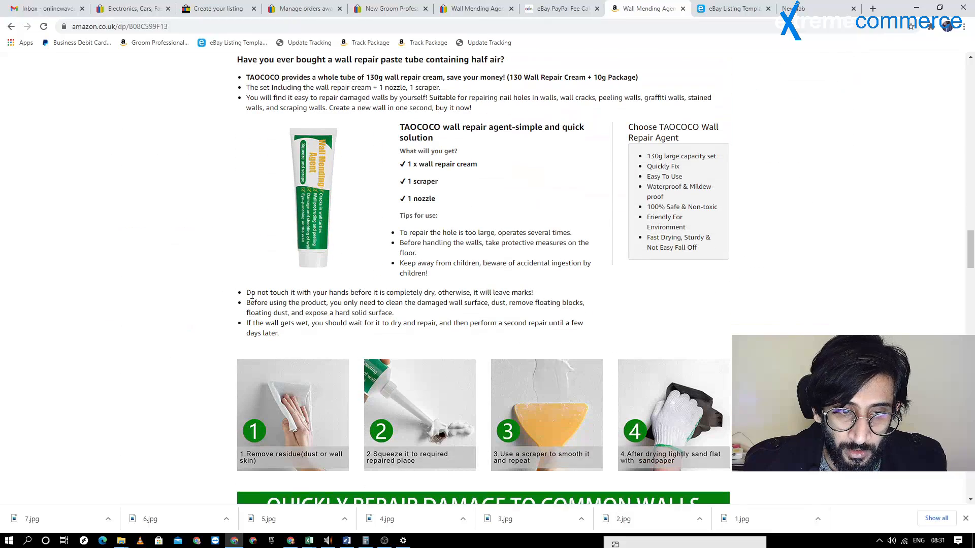
{"action": "left_click_drag", "start_coordinate": [251, 294], "coordinate": [534, 294]}
{"action": "key", "text": "ctrl+c"}
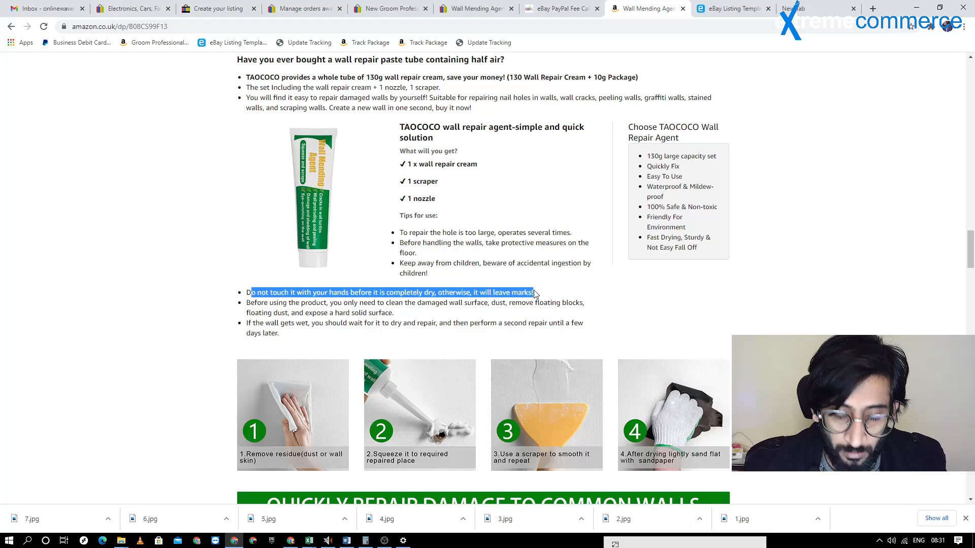
{"action": "left_click", "coordinate": [731, 9]}
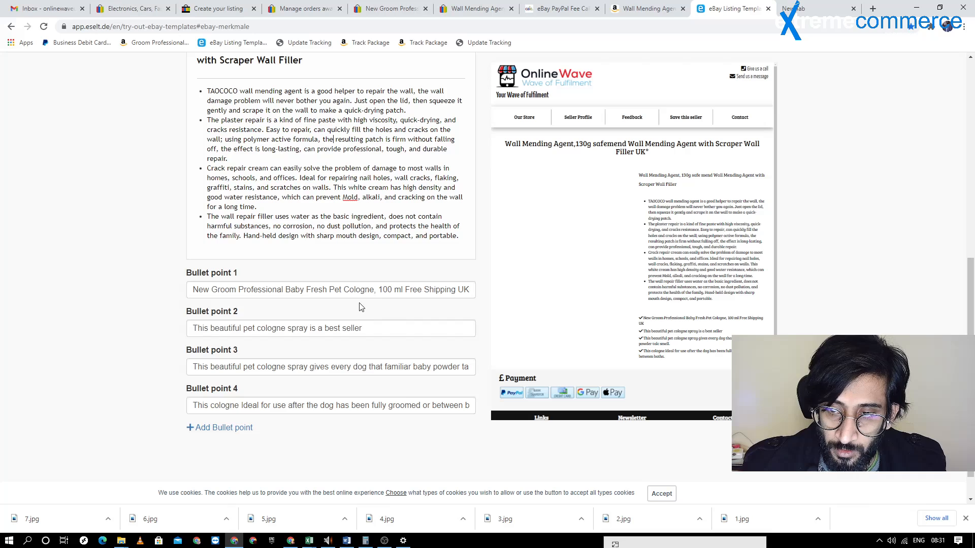
{"action": "triple_click", "coordinate": [357, 287]}
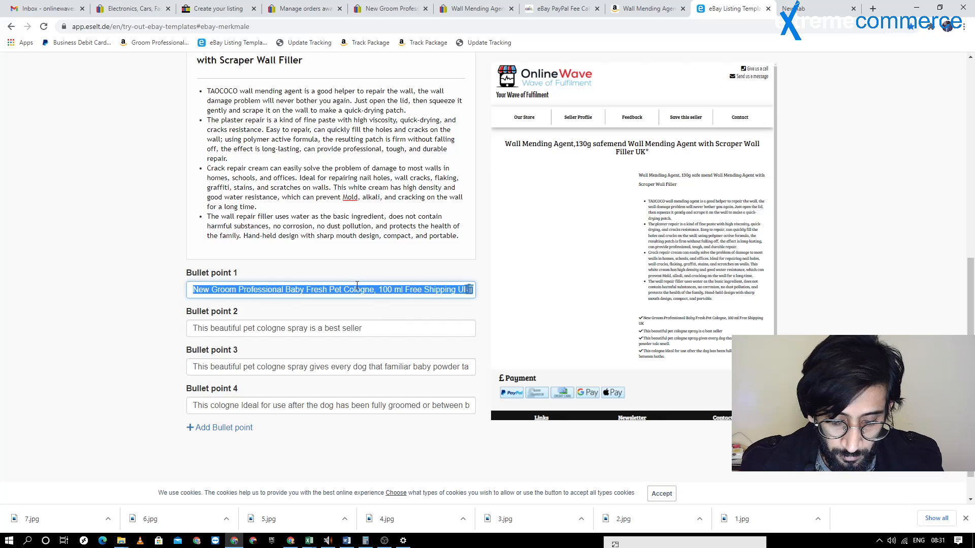
{"action": "key", "text": "ctrl+v"}
{"action": "left_click", "coordinate": [635, 9]}
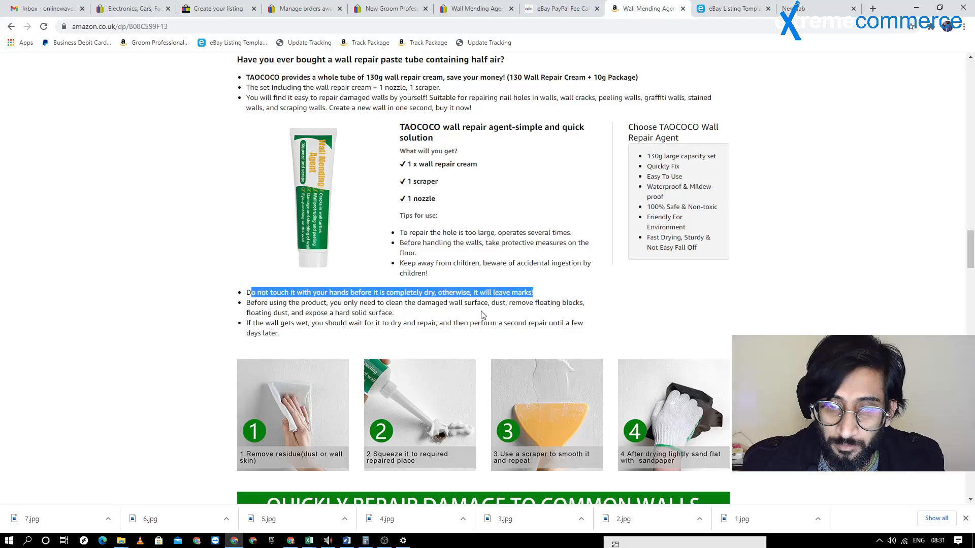
Replace Bullet point 2 with Amazon's tip about cleaning the damaged wall surface before using the product
{"action": "left_click_drag", "start_coordinate": [245, 303], "coordinate": [393, 314]}
{"action": "key", "text": "ctrl+c"}
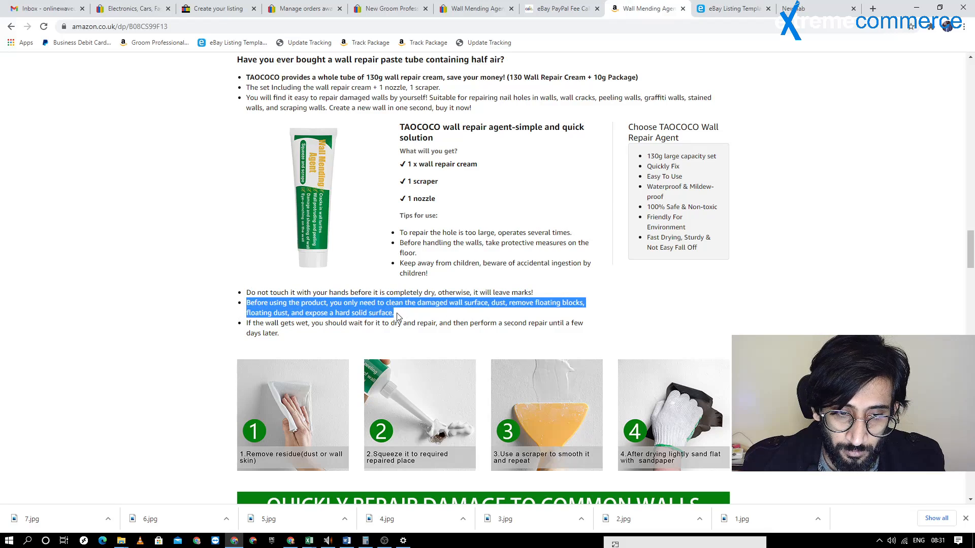
{"action": "left_click", "coordinate": [731, 9]}
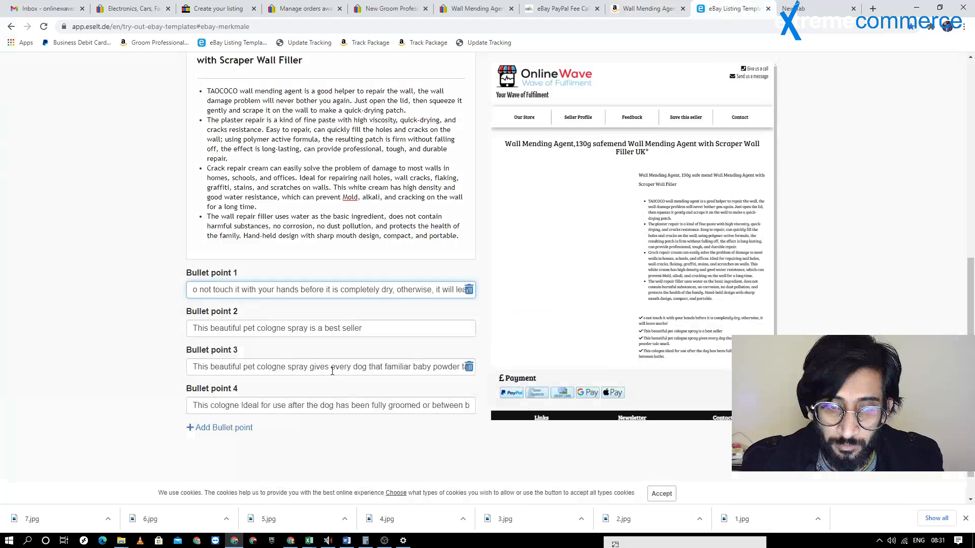
{"action": "left_click", "coordinate": [311, 329]}
{"action": "key", "text": "ctrl+a"}
{"action": "key", "text": "ctrl+v"}
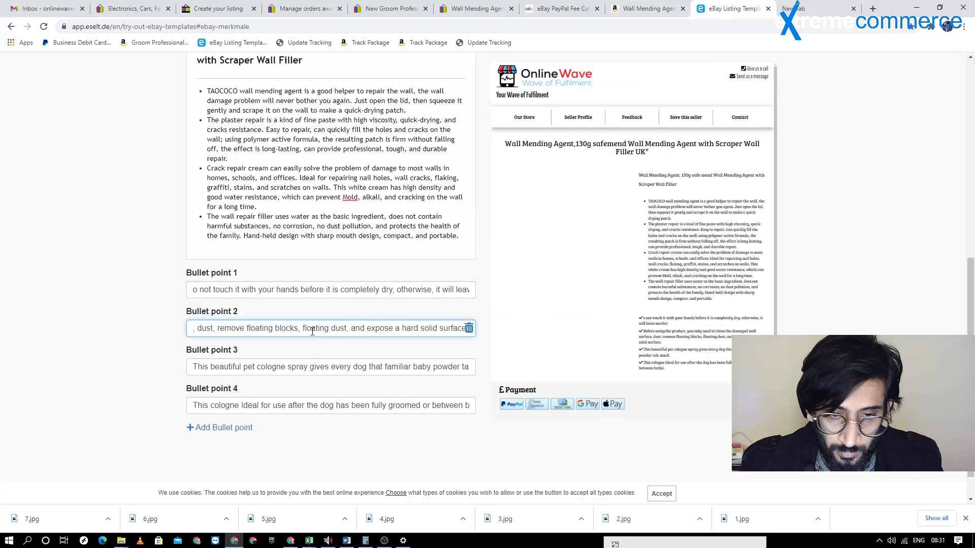
Replace Bullet point 1 with Amazon's tip "To repair the hole is too large, operates several times."
{"action": "key", "text": "ctrl+shift+Tab"}
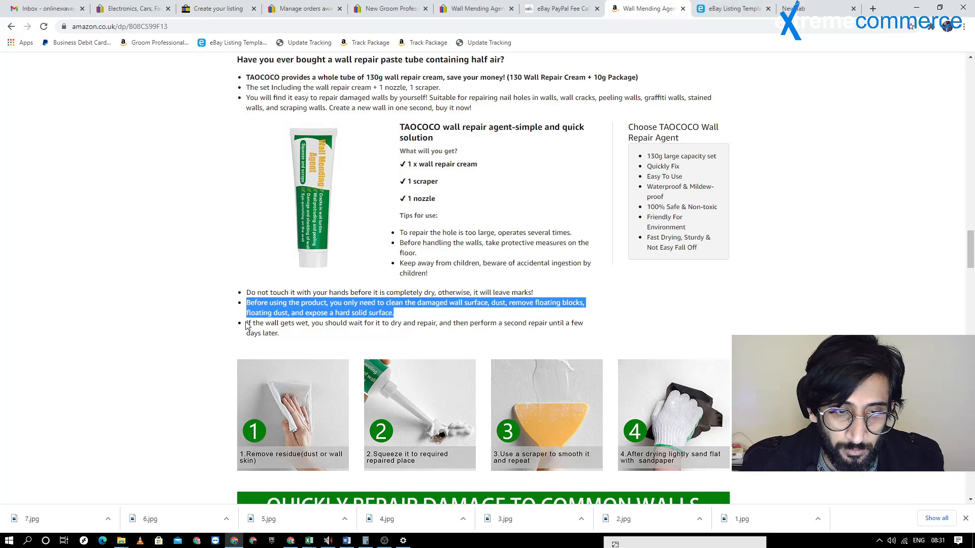
{"action": "left_click_drag", "start_coordinate": [248, 326], "coordinate": [277, 334]}
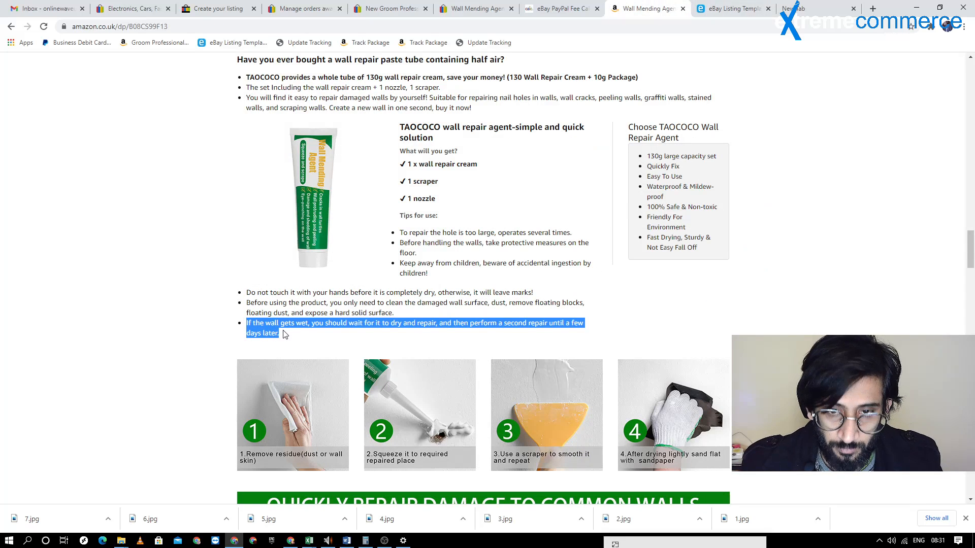
{"action": "left_click", "coordinate": [403, 231]}
{"action": "left_click_drag", "start_coordinate": [401, 232], "coordinate": [570, 229]}
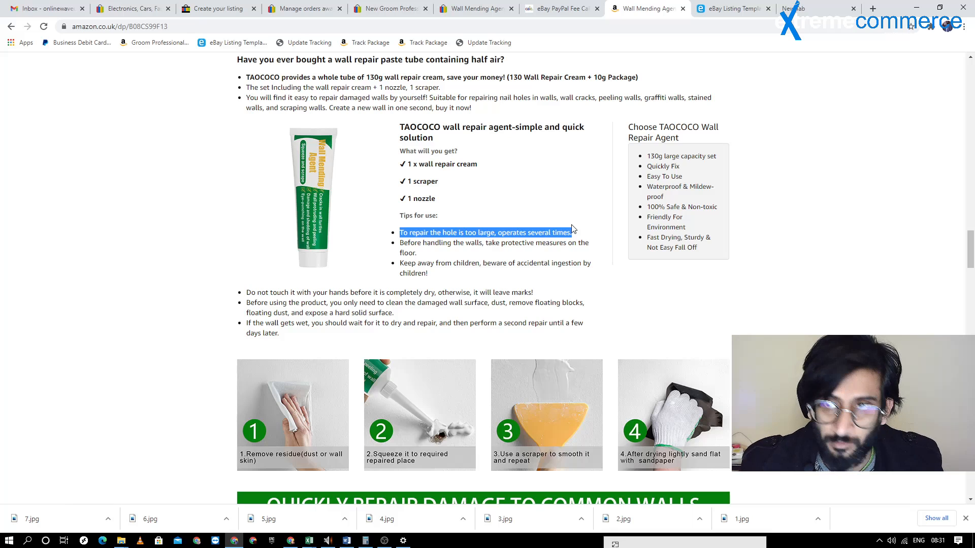
{"action": "left_click", "coordinate": [735, 9]}
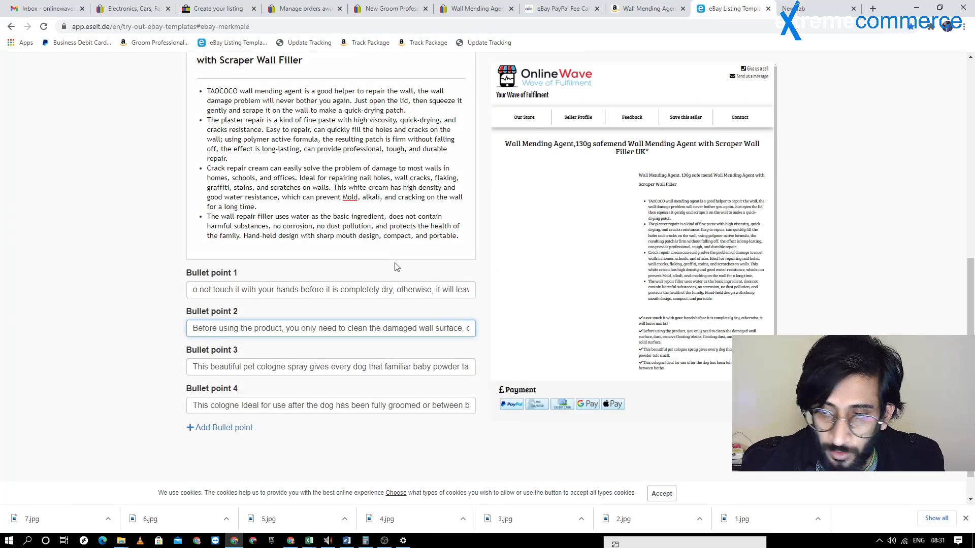
{"action": "left_click", "coordinate": [468, 238]}
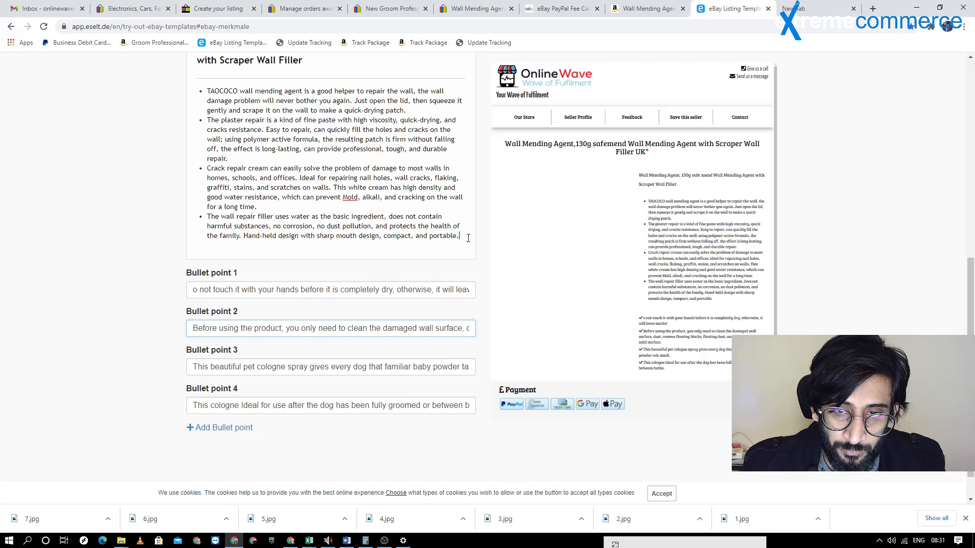
{"action": "key", "text": "Return"}
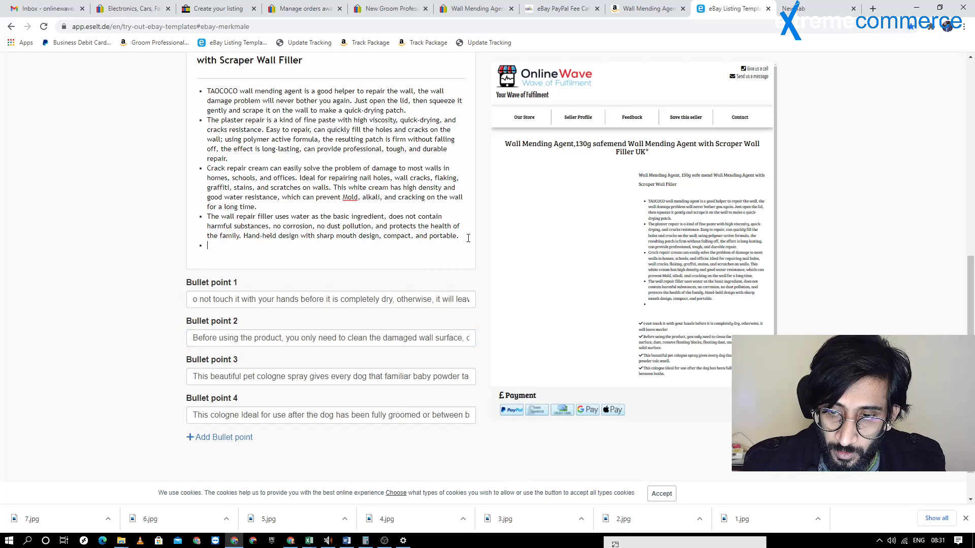
{"action": "key", "text": "BackSpace"}
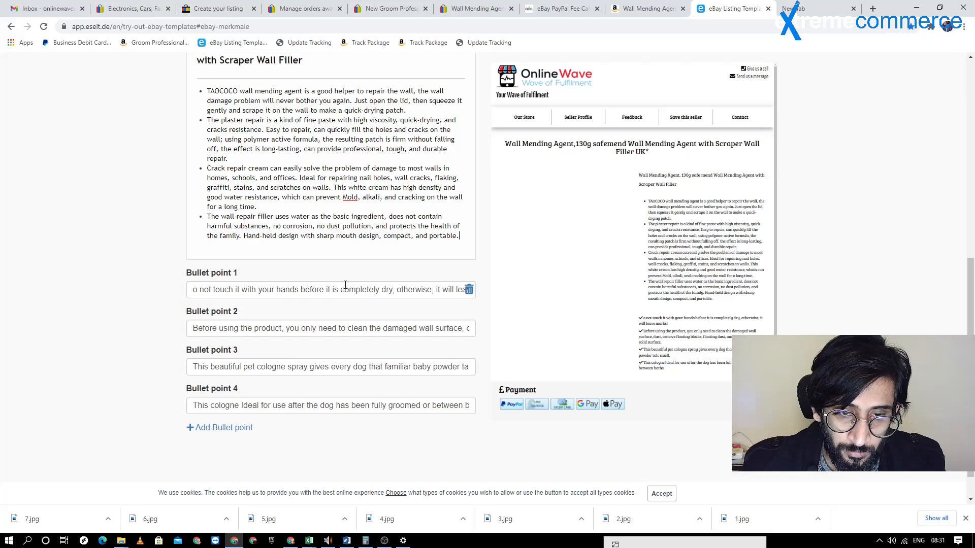
{"action": "triple_click", "coordinate": [346, 286]}
{"action": "type", "text": "To repair the hole is too large, operates several times."}
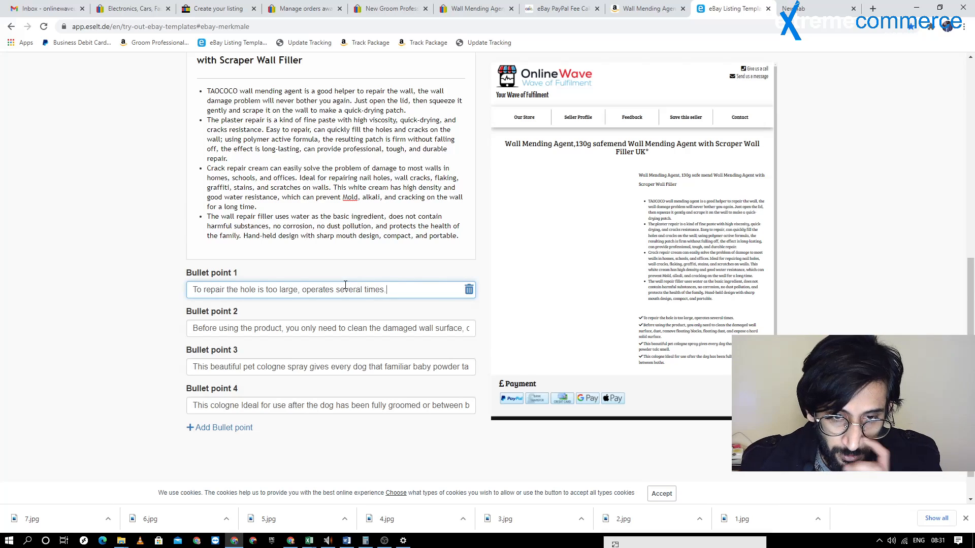
Replace Bullet point 2 with Amazon's tip "Before handling the walls, take protective measures on the floor."
{"action": "left_click", "coordinate": [653, 9]}
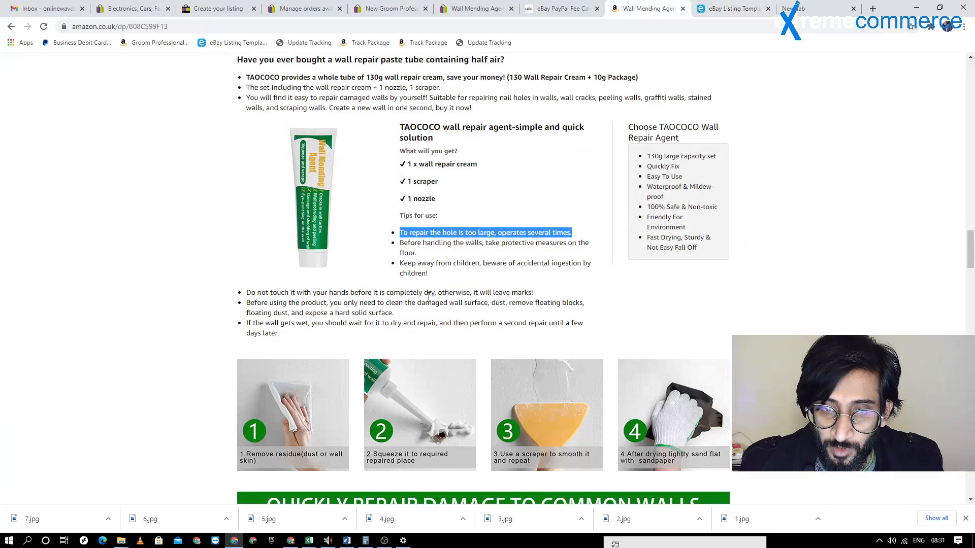
{"action": "left_click_drag", "start_coordinate": [400, 244], "coordinate": [417, 259]}
{"action": "key", "text": "ctrl+c"}
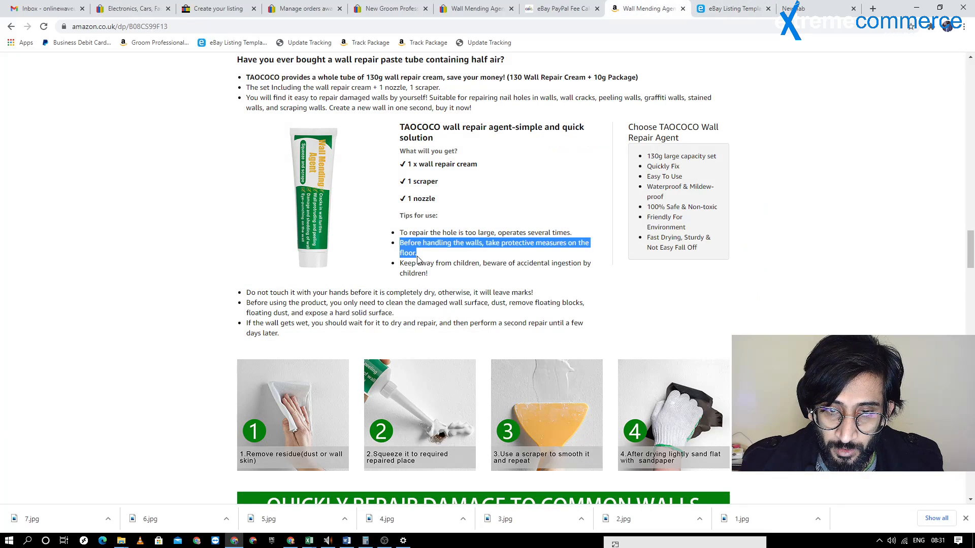
{"action": "left_click", "coordinate": [731, 9]}
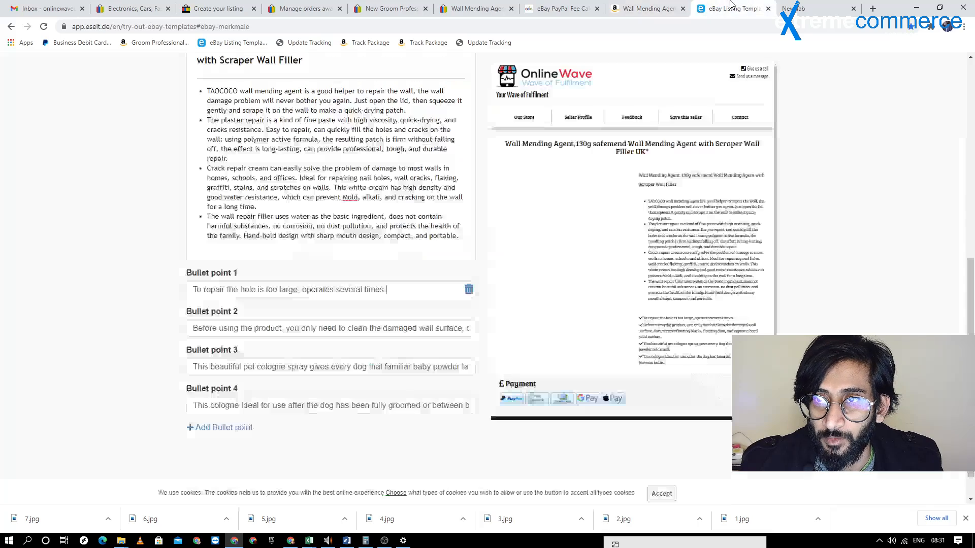
{"action": "double_click", "coordinate": [309, 329]}
{"action": "triple_click", "coordinate": [308, 328]}
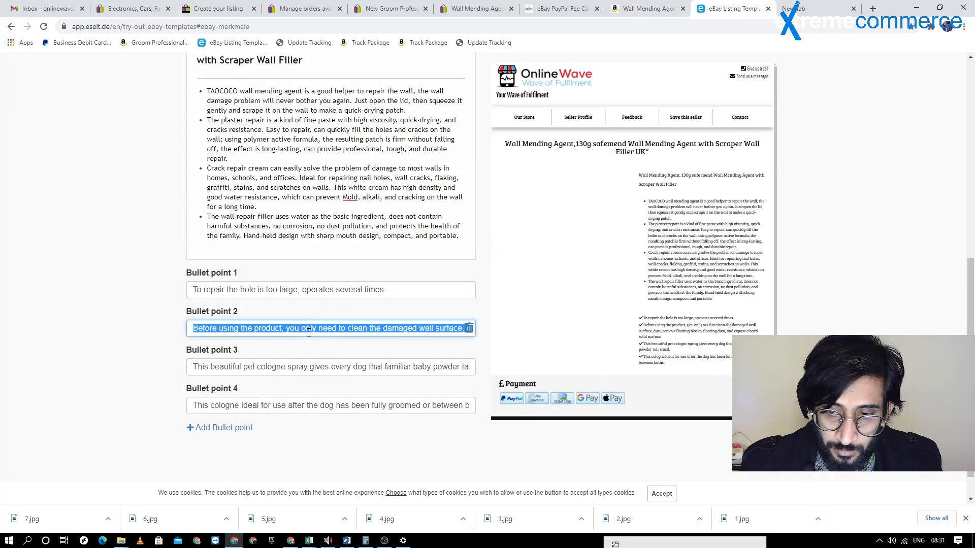
{"action": "key", "text": "ctrl+v"}
Replace Bullet point 3 with Amazon's tip "Keep away from children, beware of accidental ingestion by children!" and clear Bullet point 4
{"action": "left_click", "coordinate": [670, 8]}
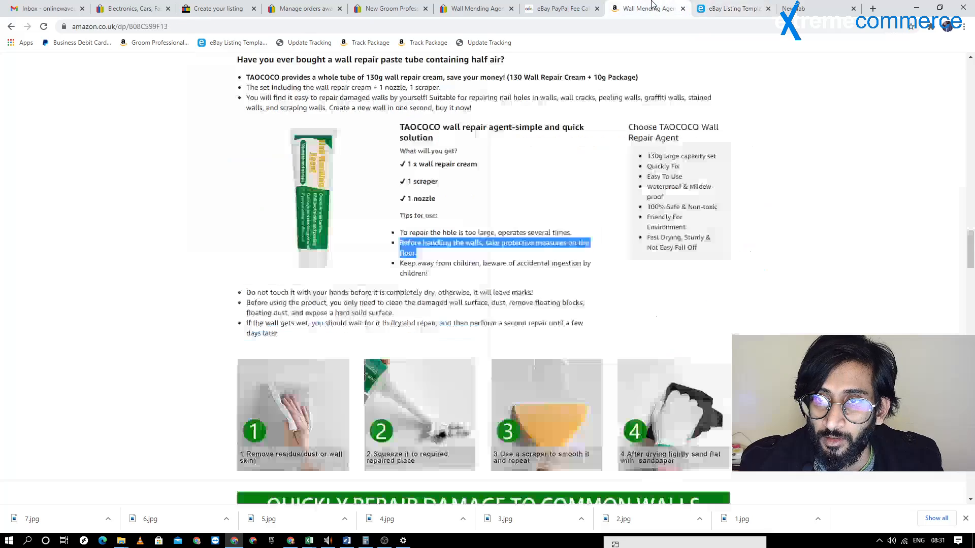
{"action": "left_click_drag", "start_coordinate": [401, 264], "coordinate": [435, 279]}
{"action": "key", "text": "ctrl+c"}
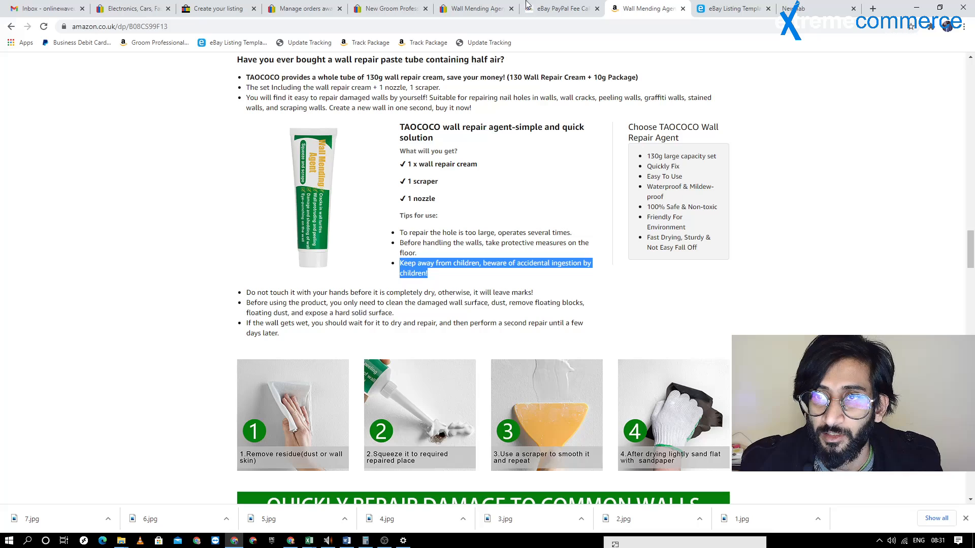
{"action": "left_click", "coordinate": [731, 9]}
{"action": "triple_click", "coordinate": [232, 365]}
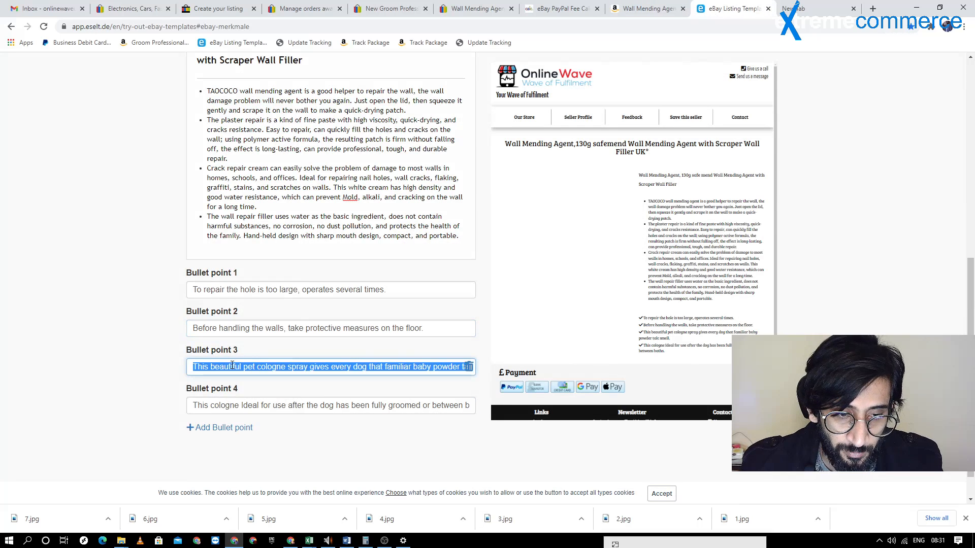
{"action": "key", "text": "ctrl+v"}
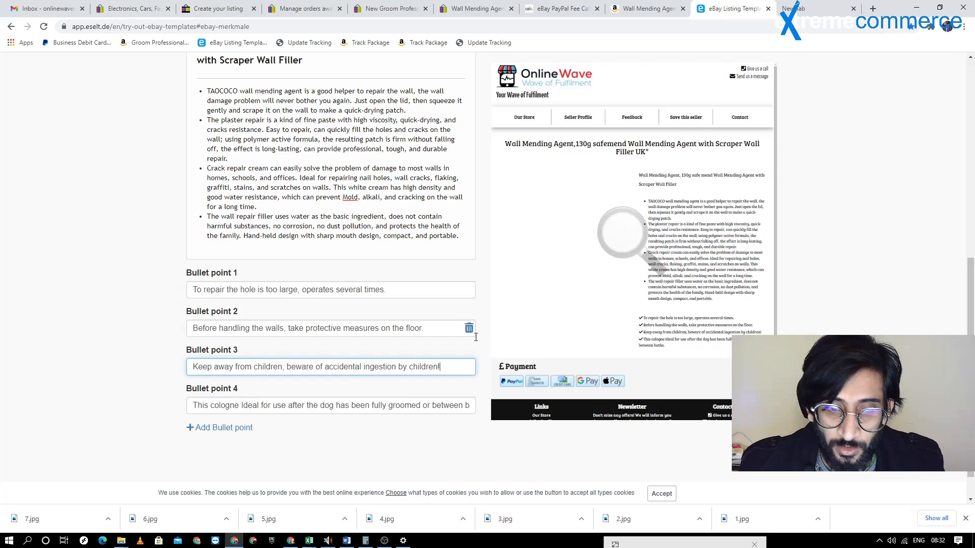
{"action": "triple_click", "coordinate": [298, 406]}
{"action": "key", "text": "BackSpace"}
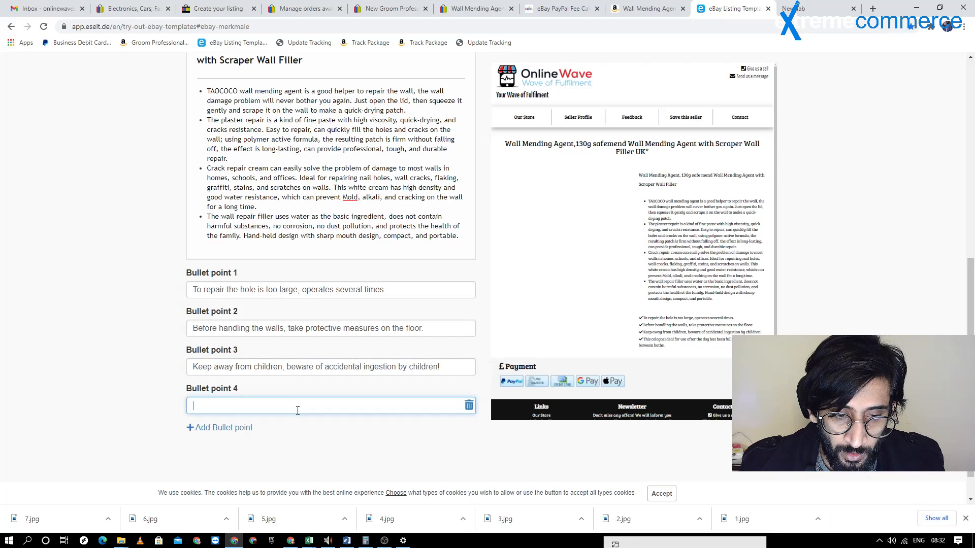
Examine the description and bullet points in the enlarged template preview, and close it
{"action": "scroll", "coordinate": [551, 191], "scroll_direction": "up", "scroll_amount": 1}
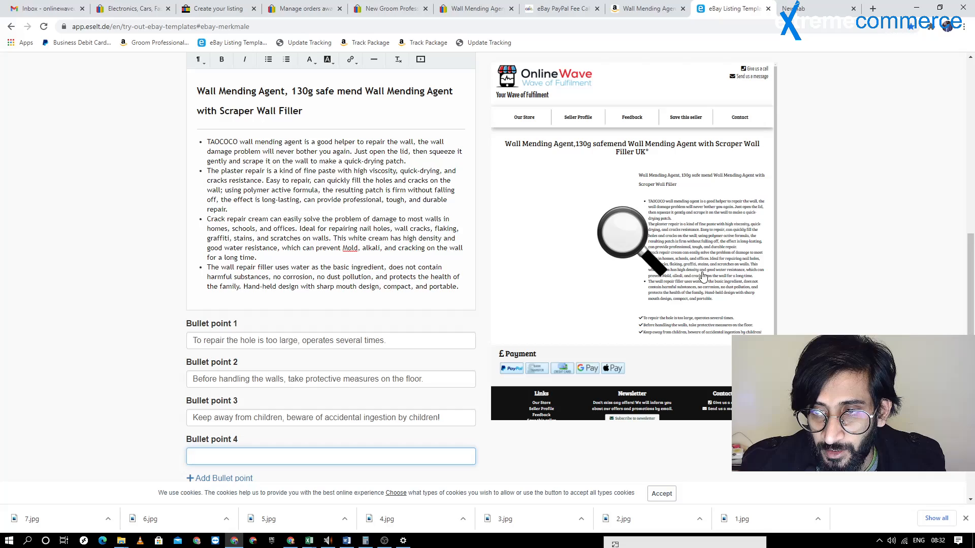
{"action": "left_click", "coordinate": [576, 234]}
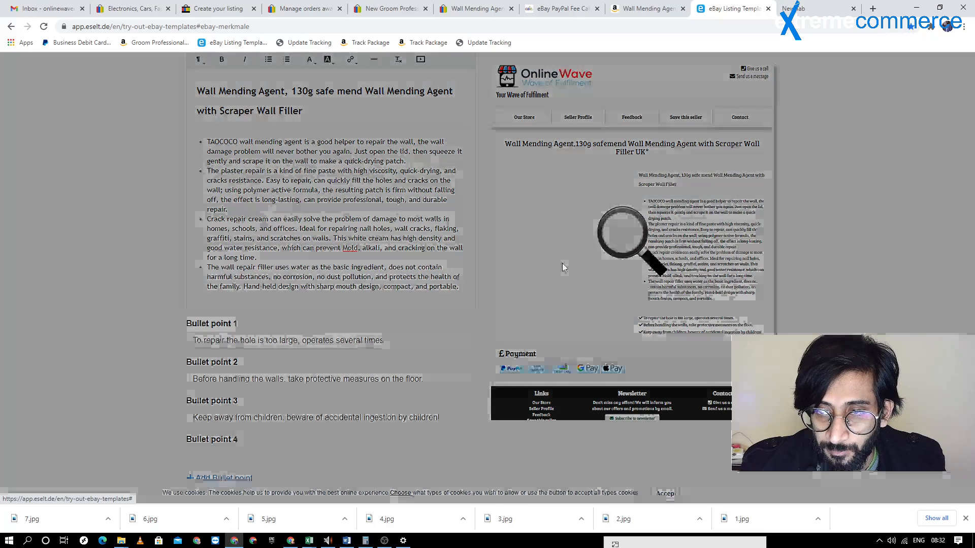
{"action": "scroll", "coordinate": [562, 228], "scroll_direction": "down", "scroll_amount": 6}
{"action": "scroll", "coordinate": [558, 201], "scroll_direction": "up", "scroll_amount": 4}
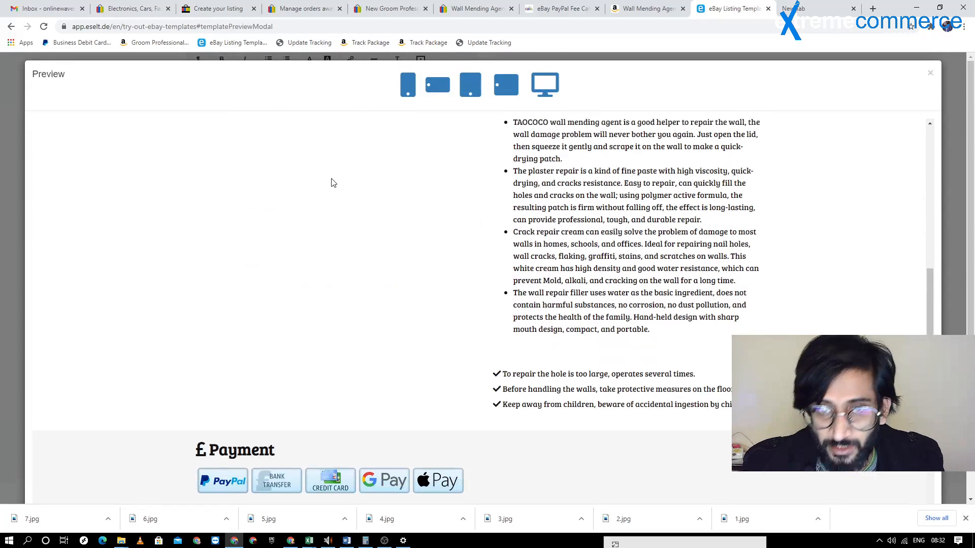
{"action": "scroll", "coordinate": [363, 243], "scroll_direction": "down", "scroll_amount": 3}
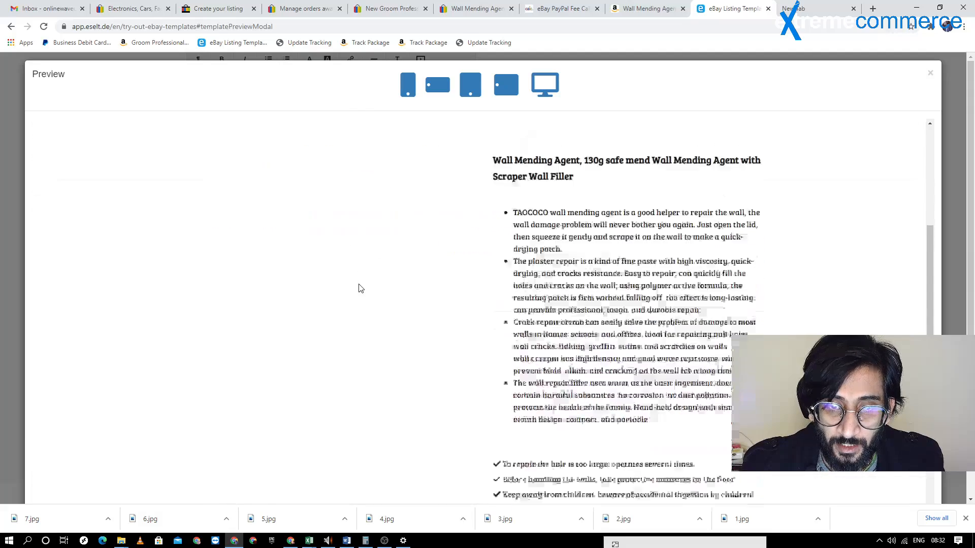
{"action": "scroll", "coordinate": [255, 233], "scroll_direction": "up", "scroll_amount": 3}
{"action": "left_click", "coordinate": [931, 73]}
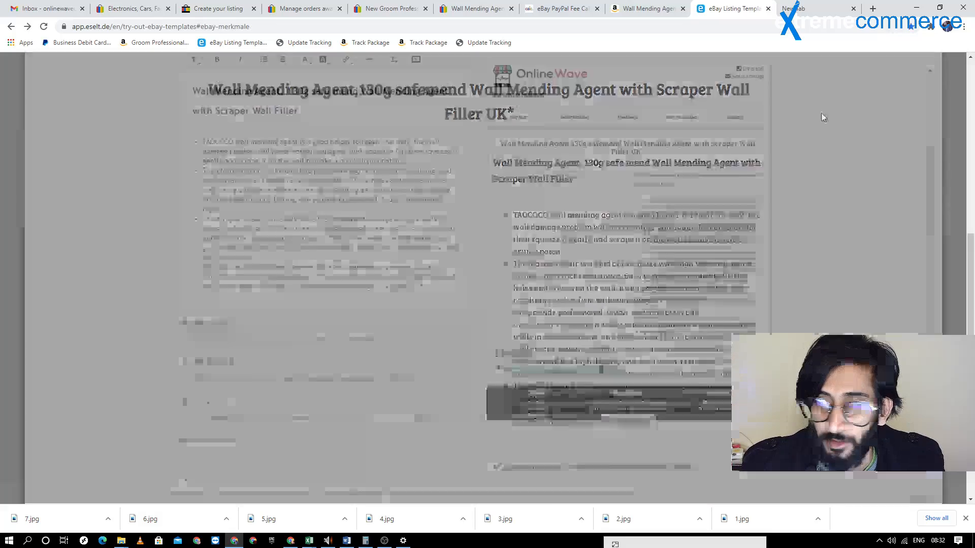
Upload before/after image 4 from the "well" folder to the template's photos, and return to the eBay details
{"action": "scroll", "coordinate": [293, 200], "scroll_direction": "up", "scroll_amount": 5}
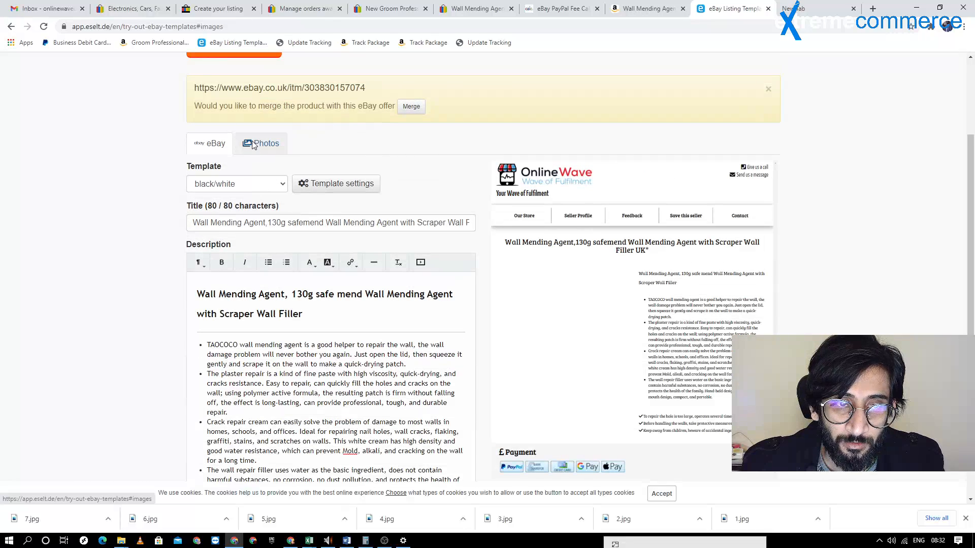
{"action": "left_click", "coordinate": [261, 143]}
{"action": "left_click", "coordinate": [274, 199]}
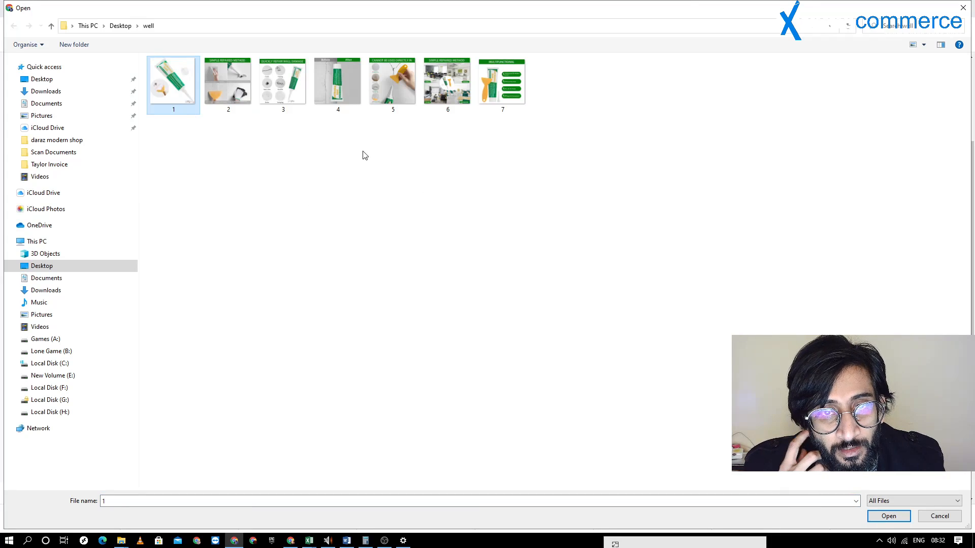
{"action": "left_click", "coordinate": [354, 116]}
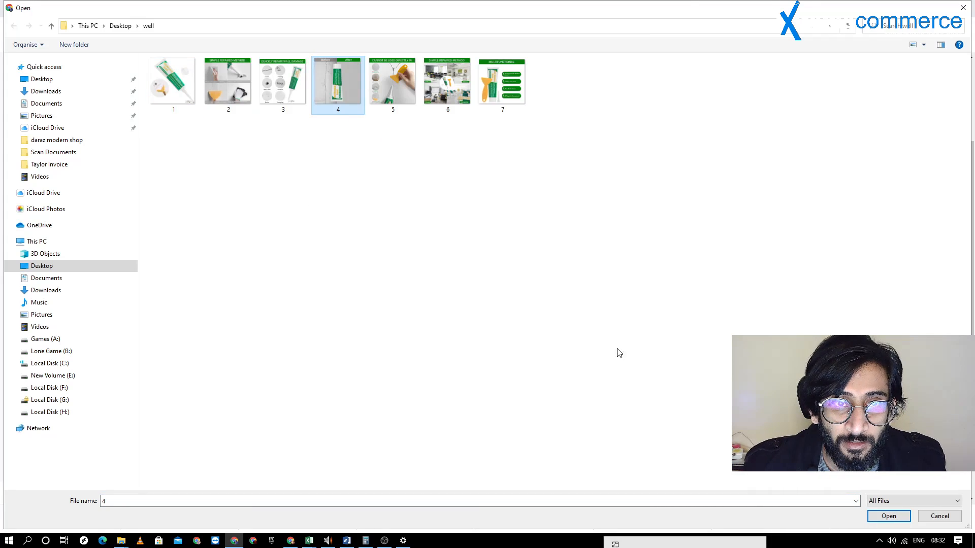
{"action": "left_click", "coordinate": [888, 516]}
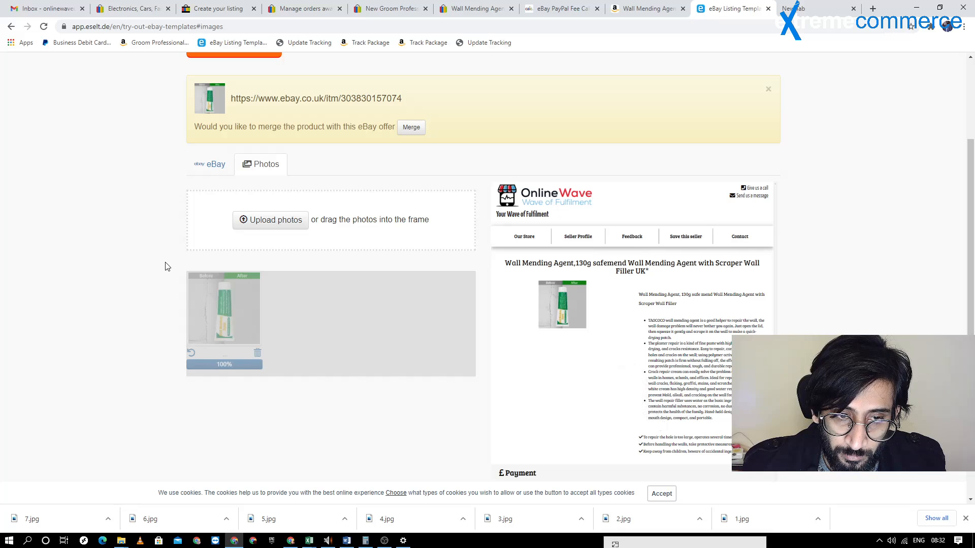
{"action": "left_click", "coordinate": [212, 168]}
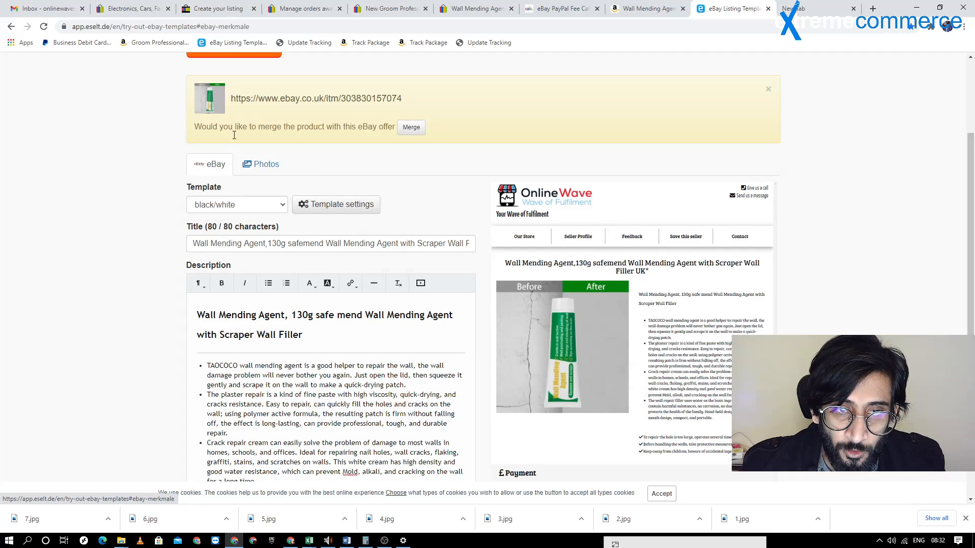
Add image 7 from the "well" folder as the template's second photo, and return to the eBay details
{"action": "left_click", "coordinate": [261, 164]}
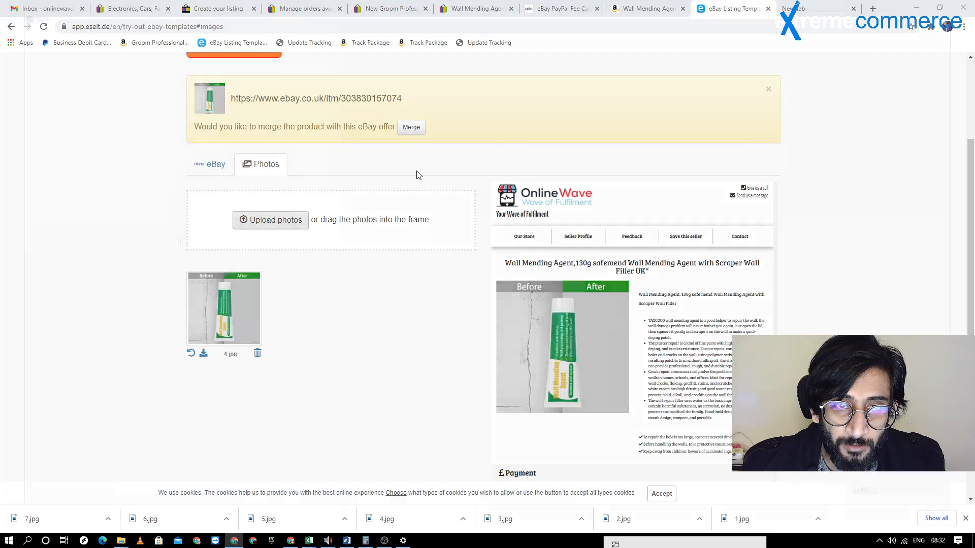
{"action": "left_click", "coordinate": [301, 220]}
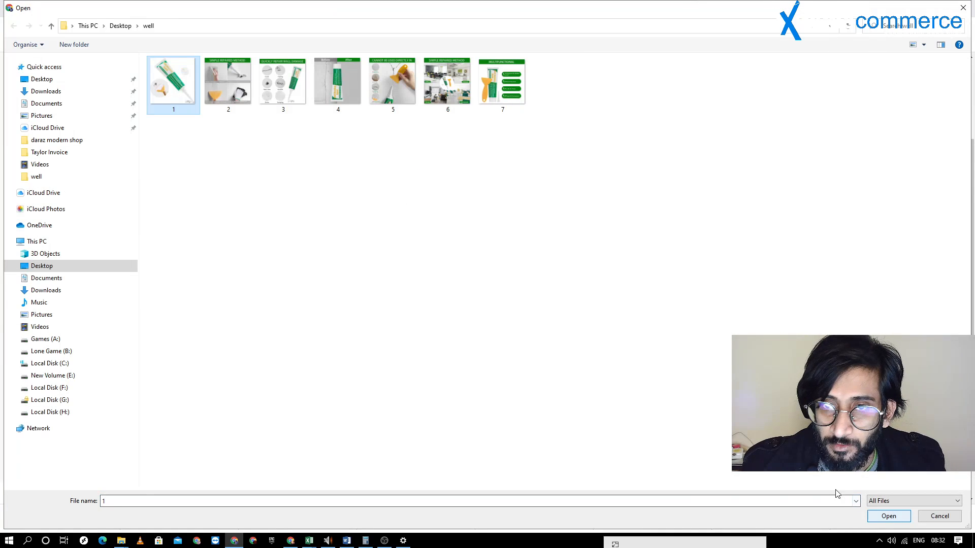
{"action": "left_click", "coordinate": [514, 113]}
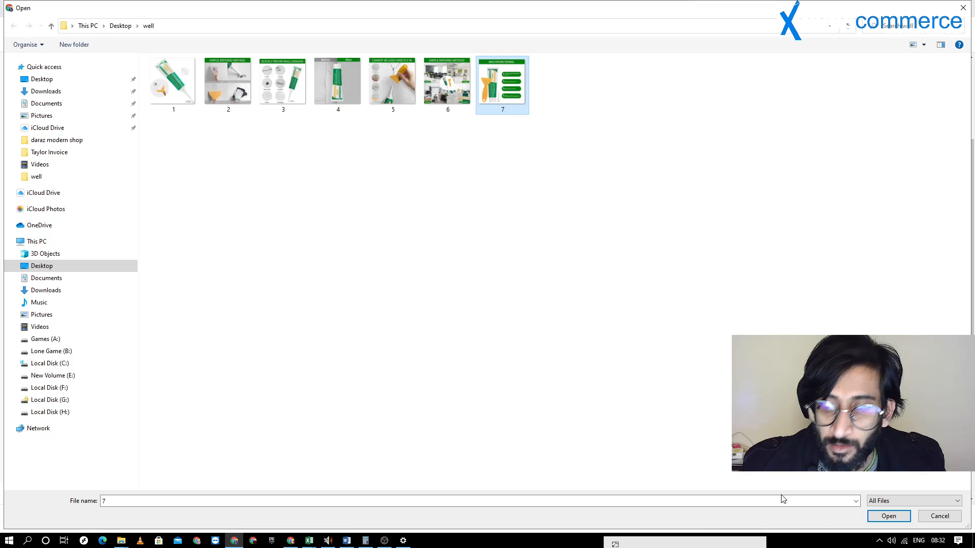
{"action": "left_click", "coordinate": [896, 516]}
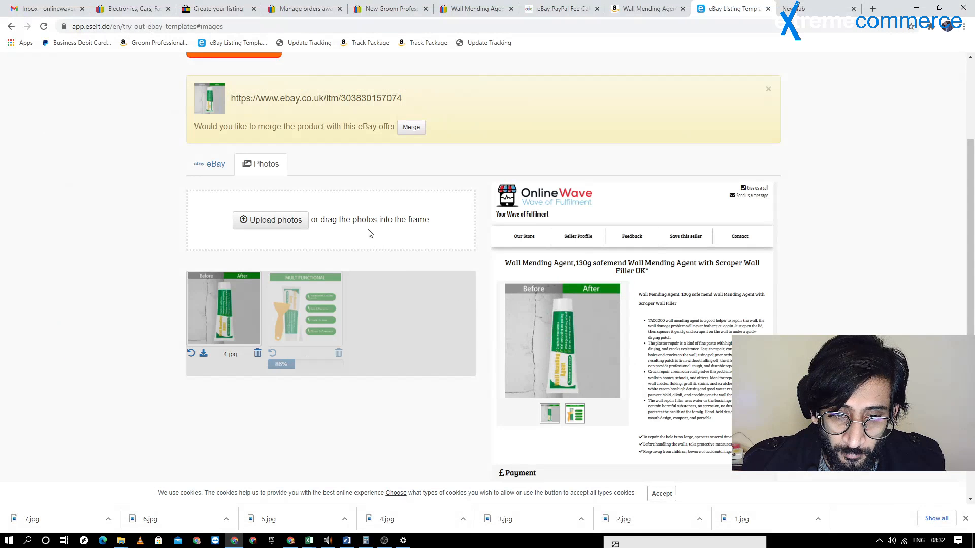
{"action": "left_click", "coordinate": [212, 169]}
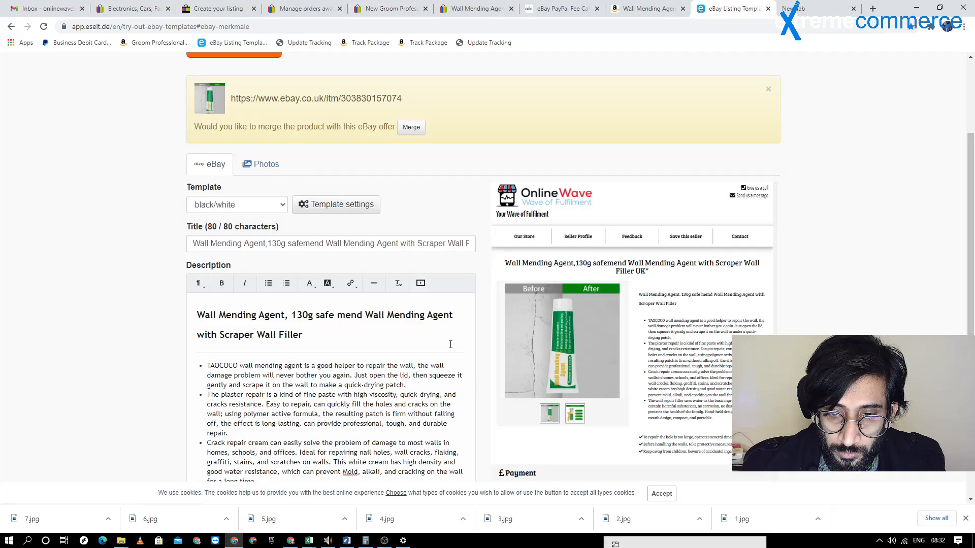
Open the enlarged template preview and check both product photos by switching between their thumbnails
{"action": "scroll", "coordinate": [632, 396], "scroll_direction": "down", "scroll_amount": 1}
{"action": "left_click", "coordinate": [632, 346]}
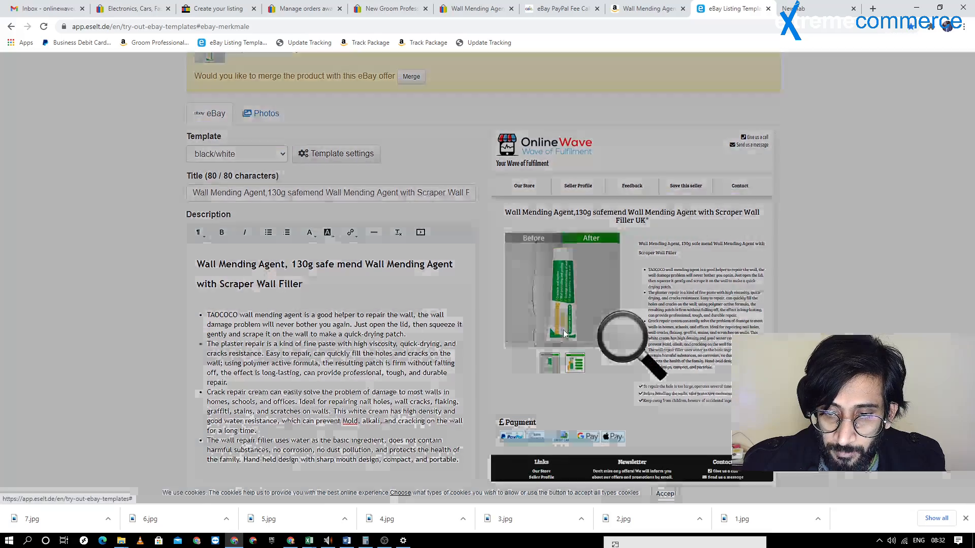
{"action": "scroll", "coordinate": [482, 256], "scroll_direction": "down", "scroll_amount": 6}
{"action": "left_click", "coordinate": [357, 271]}
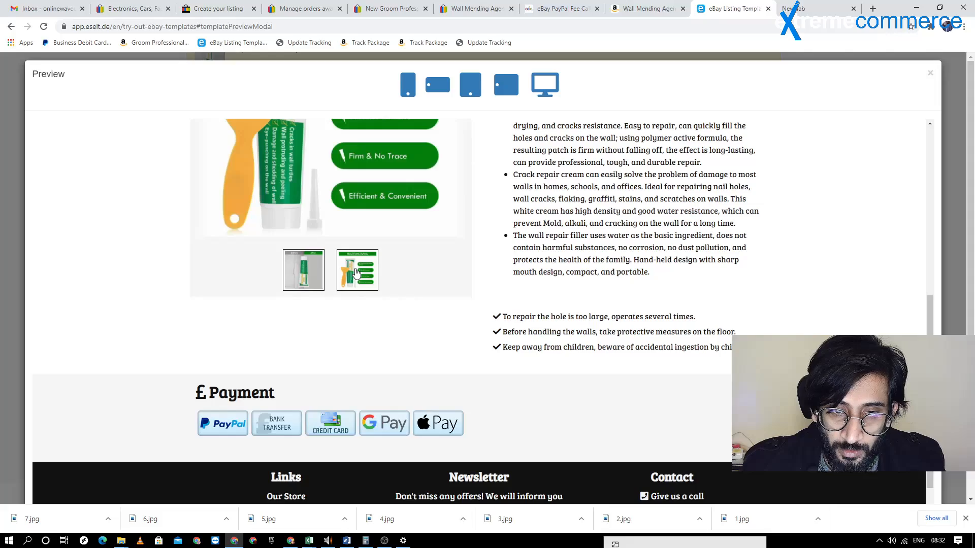
{"action": "scroll", "coordinate": [329, 291], "scroll_direction": "up", "scroll_amount": 2}
{"action": "left_click", "coordinate": [286, 430]}
{"action": "left_click", "coordinate": [344, 437]}
{"action": "left_click", "coordinate": [315, 433]}
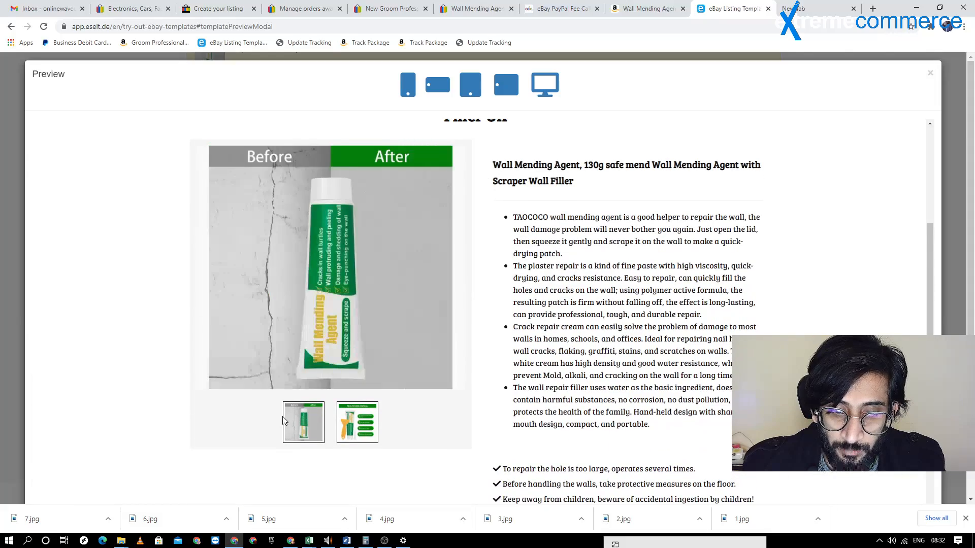
{"action": "left_click", "coordinate": [360, 431]}
{"action": "scroll", "coordinate": [360, 299], "scroll_direction": "up", "scroll_amount": 4}
{"action": "scroll", "coordinate": [360, 299], "scroll_direction": "down", "scroll_amount": 3}
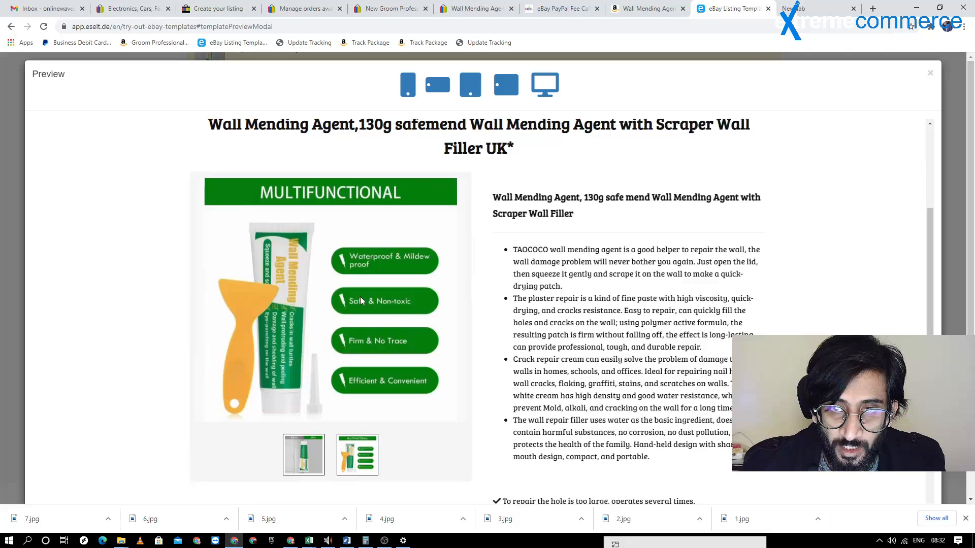
{"action": "scroll", "coordinate": [360, 298], "scroll_direction": "up", "scroll_amount": 3}
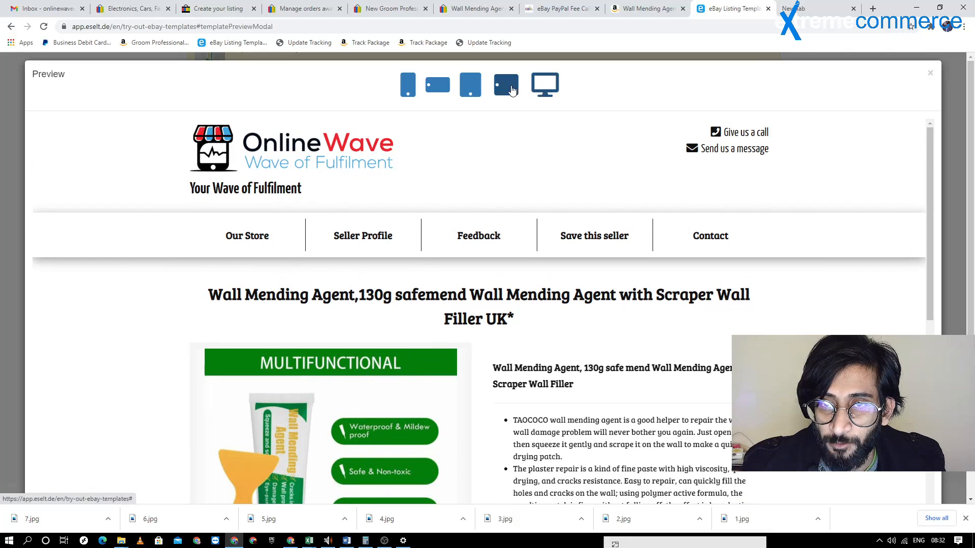
Check the template in the landscape and portrait tablet previews, and close the preview
{"action": "left_click", "coordinate": [512, 90]}
{"action": "left_click", "coordinate": [470, 84]}
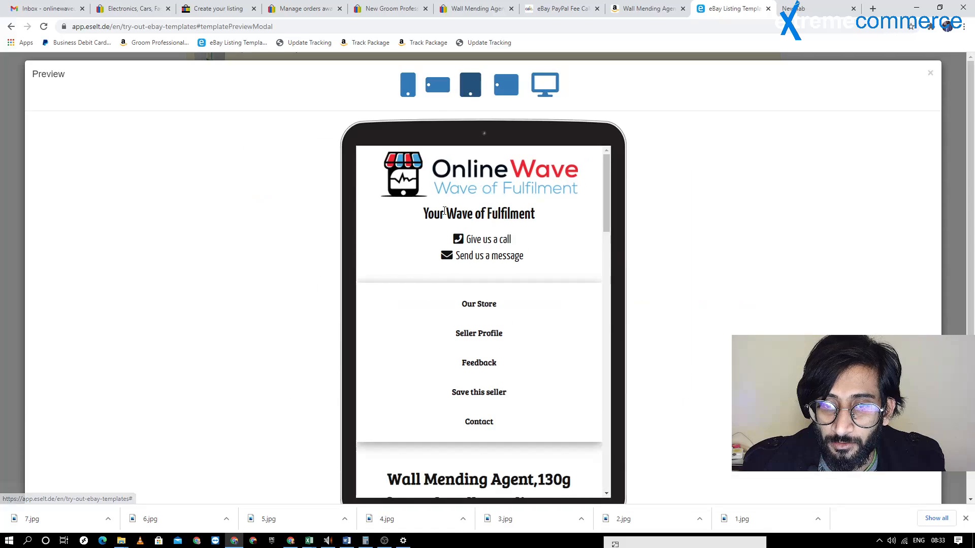
{"action": "scroll", "coordinate": [444, 211], "scroll_direction": "down", "scroll_amount": 15}
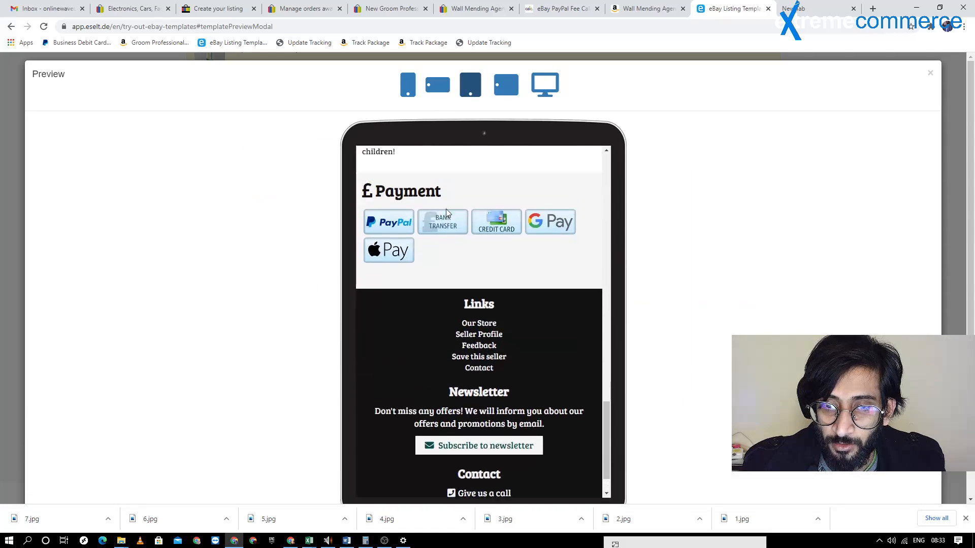
{"action": "scroll", "coordinate": [446, 212], "scroll_direction": "up", "scroll_amount": 10}
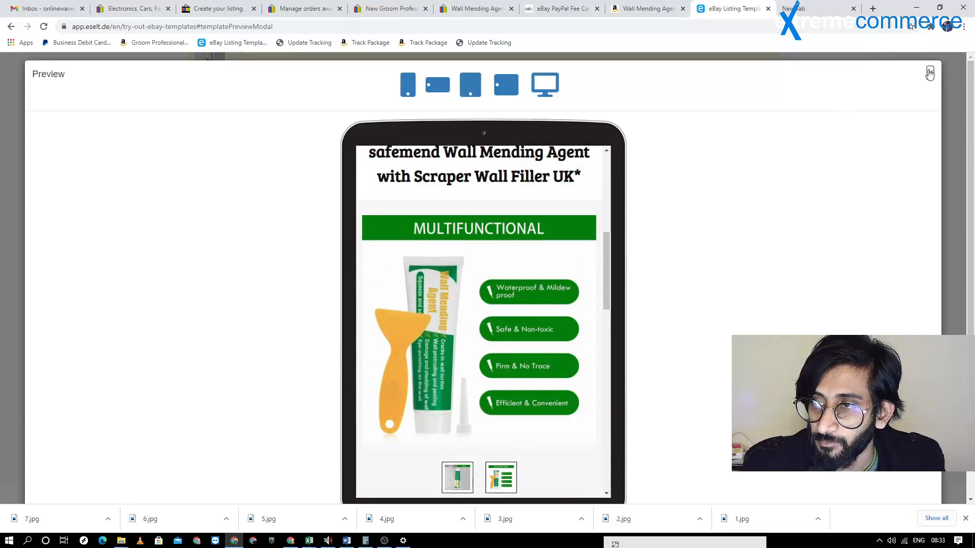
{"action": "left_click", "coordinate": [929, 73]}
Look through the Amazon product page for further bullet text, and delete the empty Bullet point 4 from the eselt template
{"action": "scroll", "coordinate": [325, 228], "scroll_direction": "down", "scroll_amount": 4}
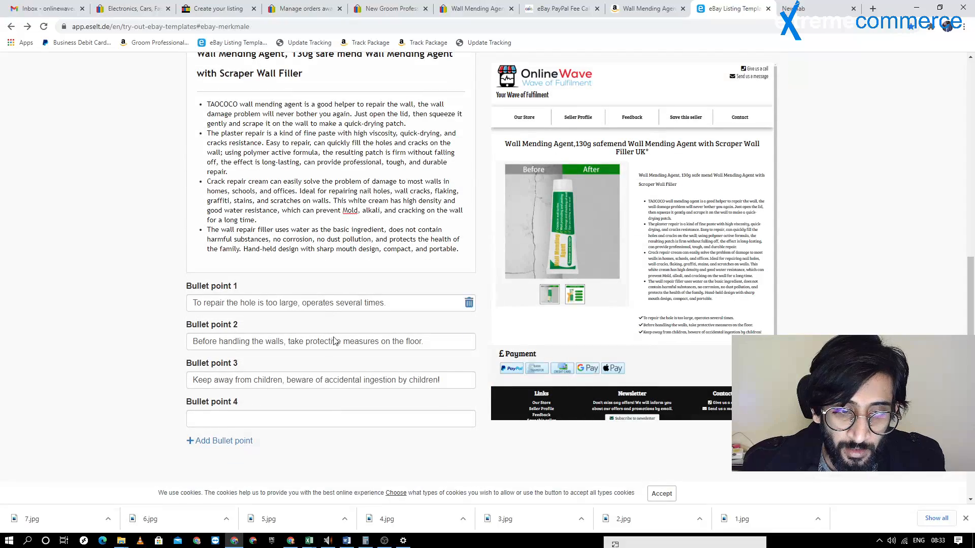
{"action": "left_click", "coordinate": [644, 9]}
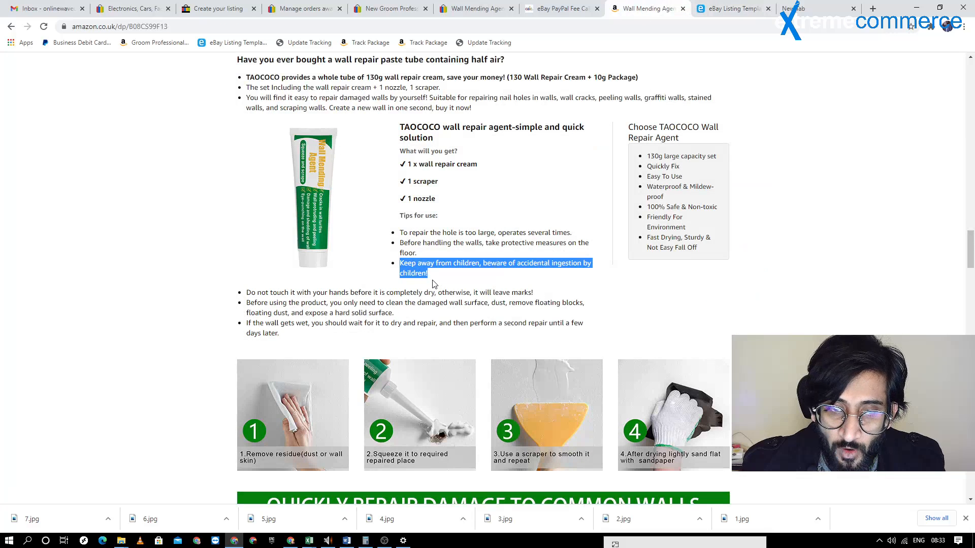
{"action": "scroll", "coordinate": [434, 285], "scroll_direction": "down", "scroll_amount": 3}
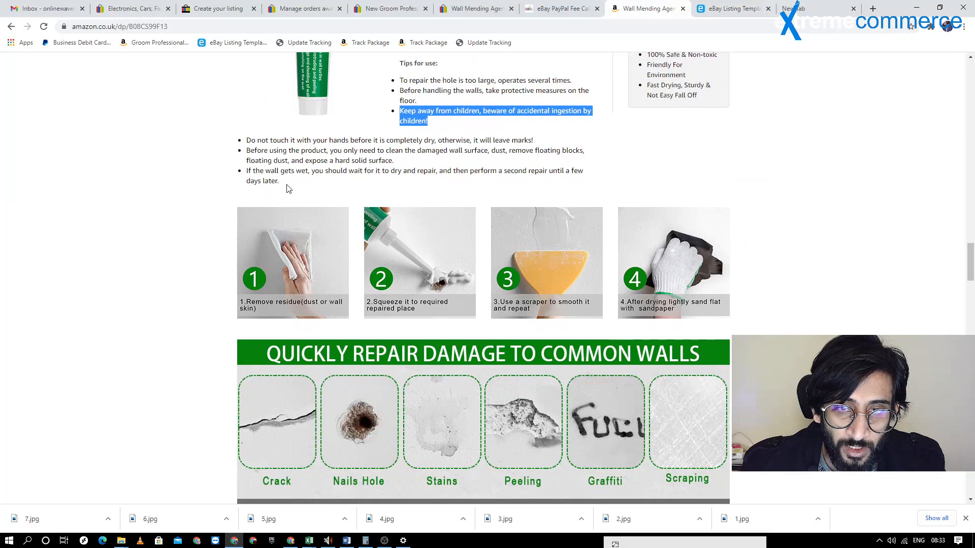
{"action": "scroll", "coordinate": [382, 239], "scroll_direction": "down", "scroll_amount": 15}
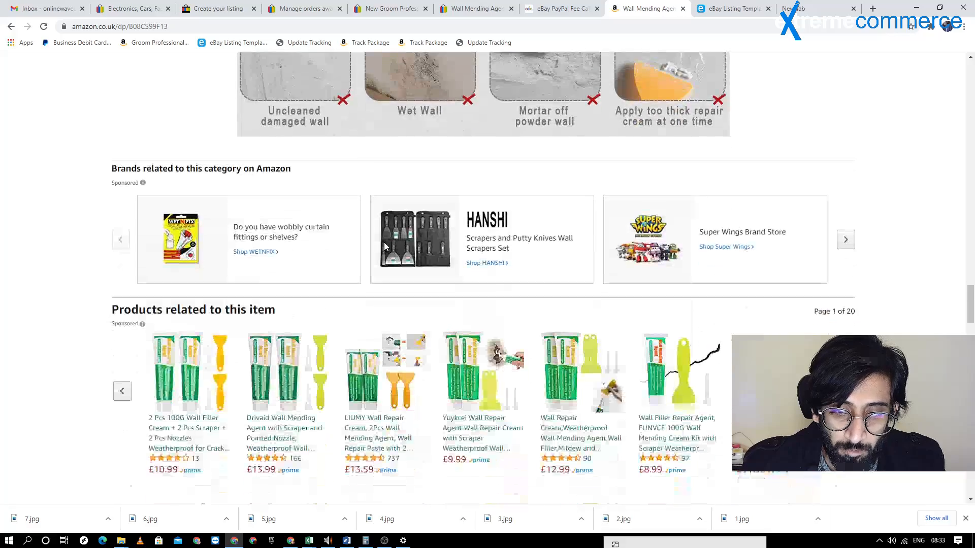
{"action": "scroll", "coordinate": [385, 246], "scroll_direction": "up", "scroll_amount": 5}
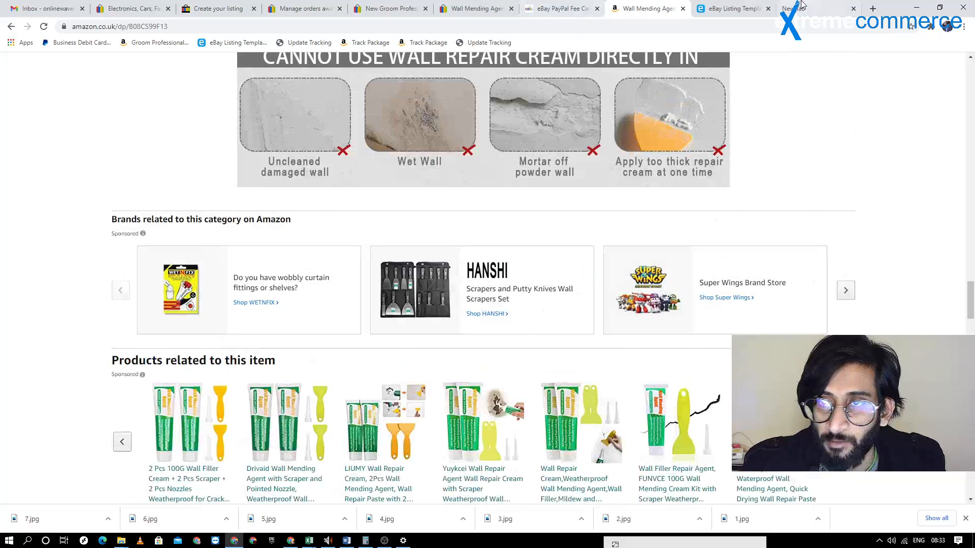
{"action": "left_click", "coordinate": [733, 9]}
{"action": "left_click", "coordinate": [468, 419]}
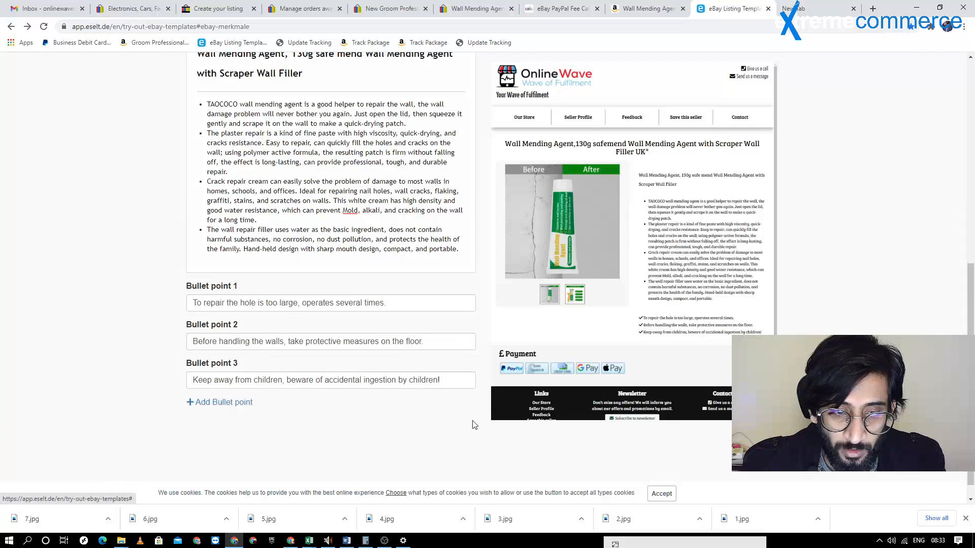
Review the finished template content, generate its HTML code and copy the complete code
{"action": "scroll", "coordinate": [363, 355], "scroll_direction": "up", "scroll_amount": 8}
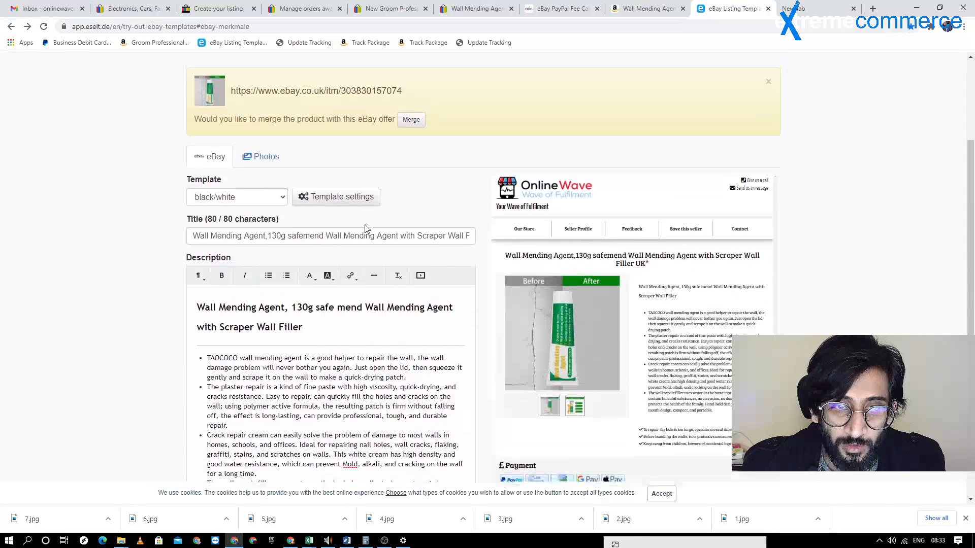
{"action": "scroll", "coordinate": [424, 211], "scroll_direction": "down", "scroll_amount": 8}
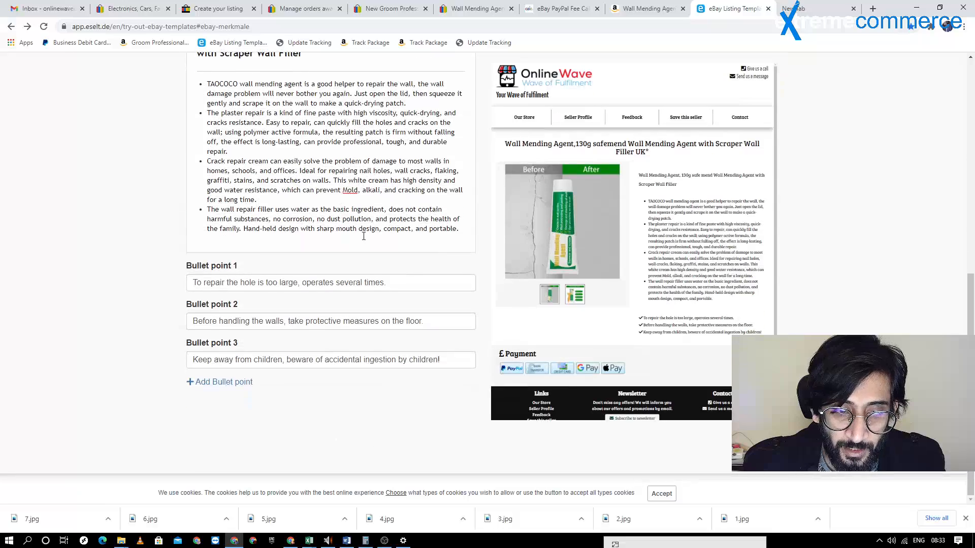
{"action": "scroll", "coordinate": [320, 219], "scroll_direction": "up", "scroll_amount": 4}
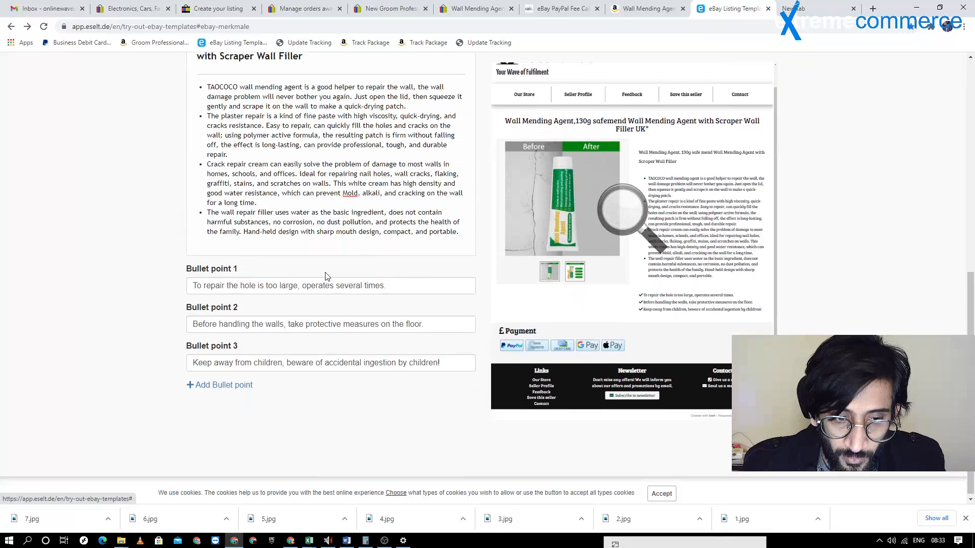
{"action": "scroll", "coordinate": [321, 219], "scroll_direction": "up", "scroll_amount": 1}
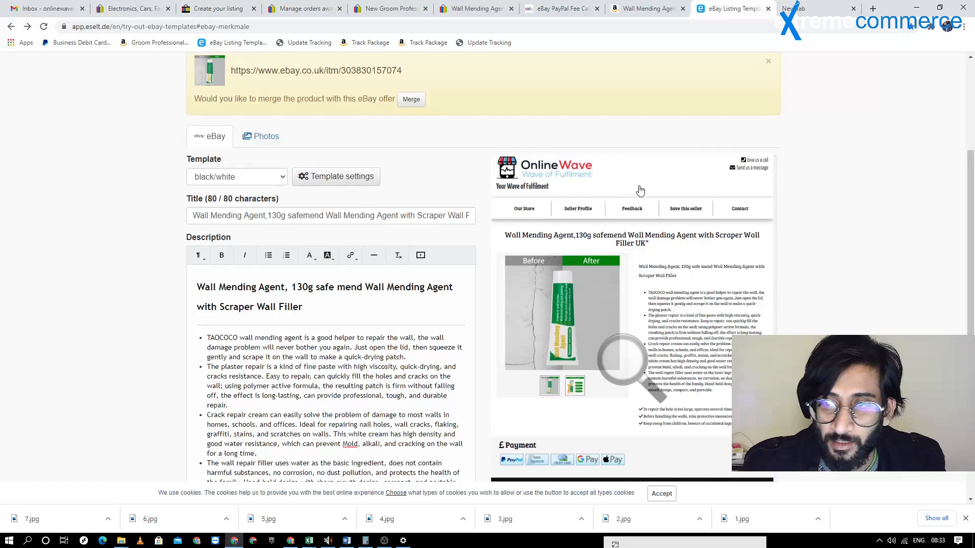
{"action": "scroll", "coordinate": [385, 175], "scroll_direction": "up", "scroll_amount": 3}
{"action": "left_click", "coordinate": [269, 196]}
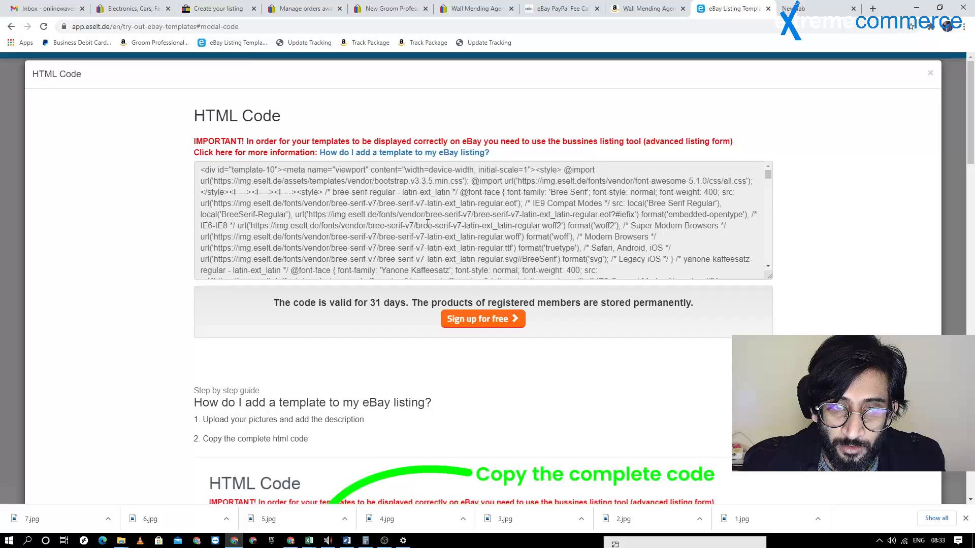
{"action": "left_click", "coordinate": [428, 223]}
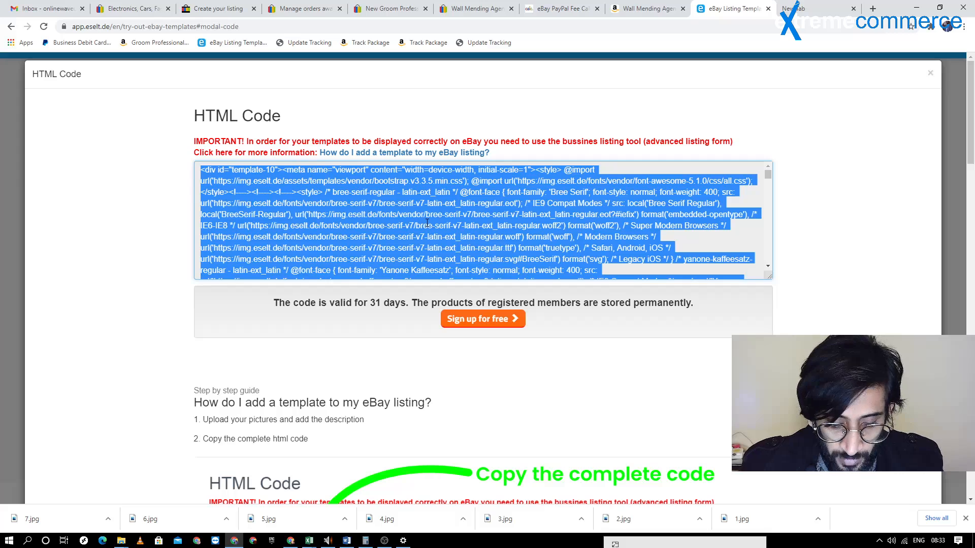
Return to the eBay listing form and paste the copied template code into the item description as HTML
{"action": "left_click", "coordinate": [390, 8]}
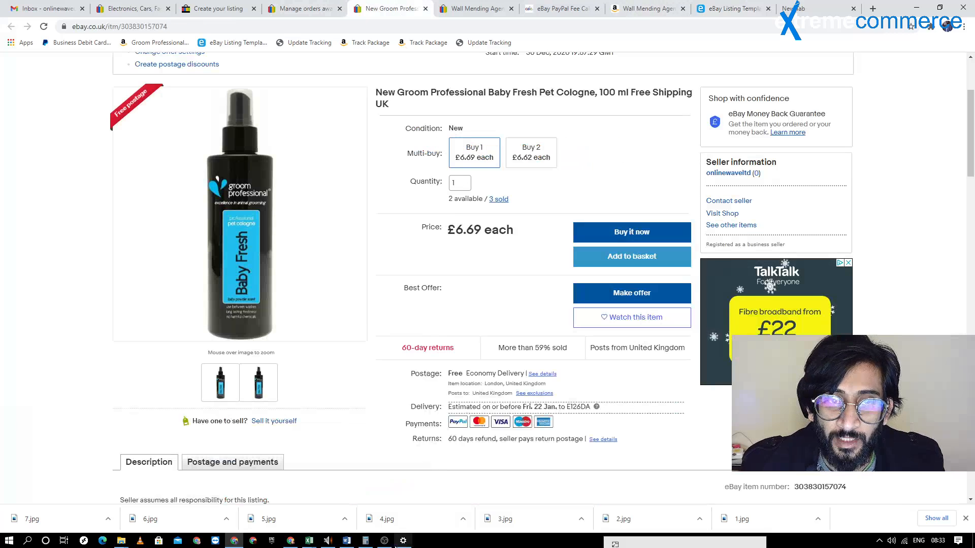
{"action": "left_click", "coordinate": [303, 8]}
{"action": "left_click", "coordinate": [391, 8]}
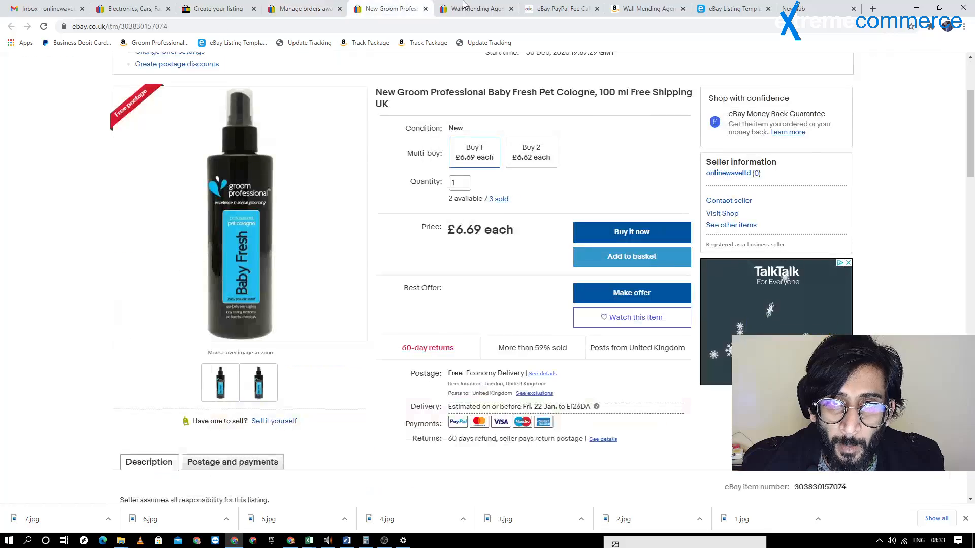
{"action": "left_click", "coordinate": [463, 6]}
{"action": "left_click", "coordinate": [391, 8]}
{"action": "left_click", "coordinate": [303, 8]}
{"action": "left_click", "coordinate": [231, 10]}
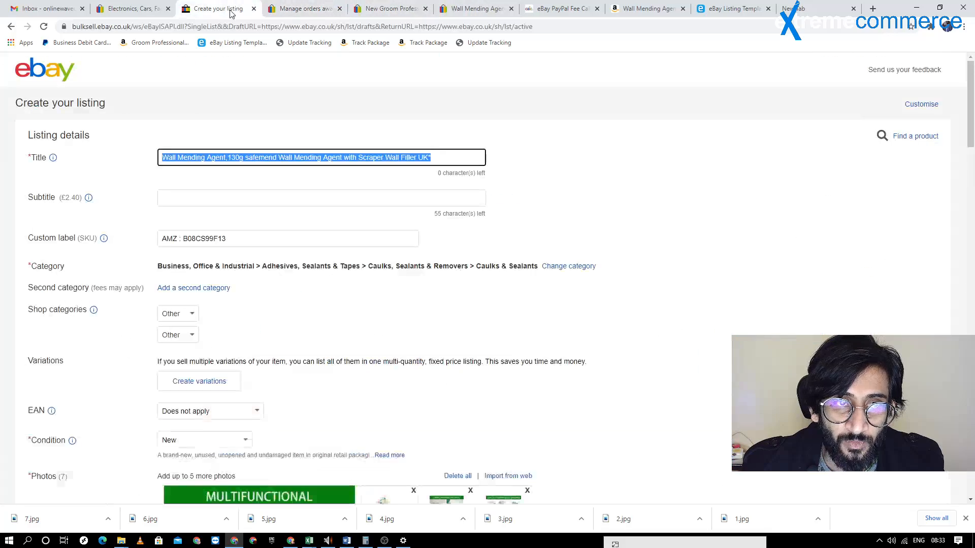
{"action": "scroll", "coordinate": [317, 252], "scroll_direction": "down", "scroll_amount": 15}
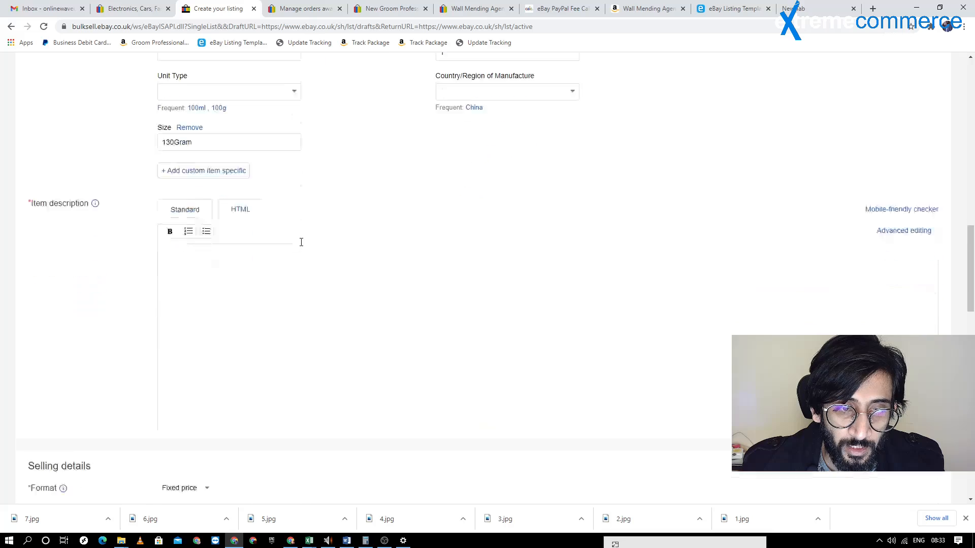
{"action": "scroll", "coordinate": [302, 242], "scroll_direction": "down", "scroll_amount": 1}
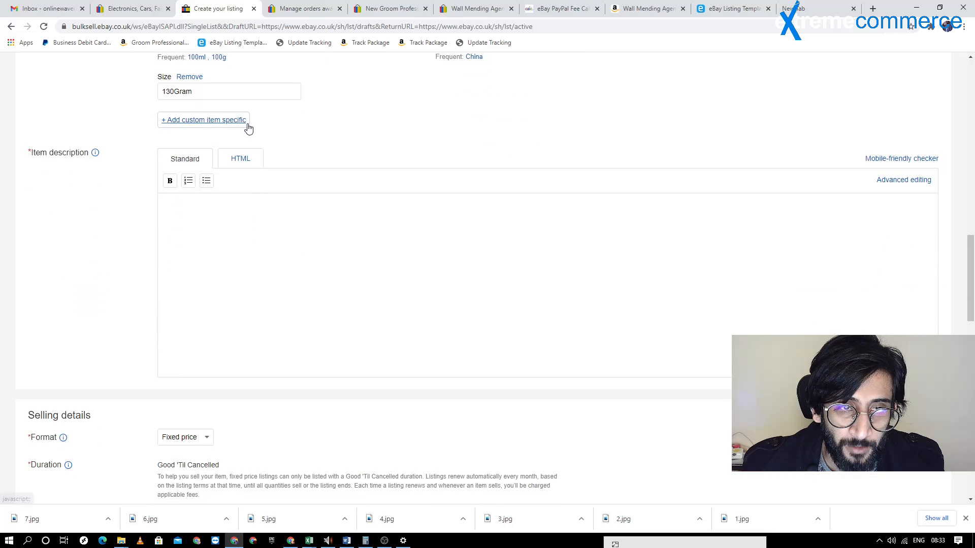
{"action": "left_click", "coordinate": [247, 166]}
{"action": "key", "text": "ctrl+v"}
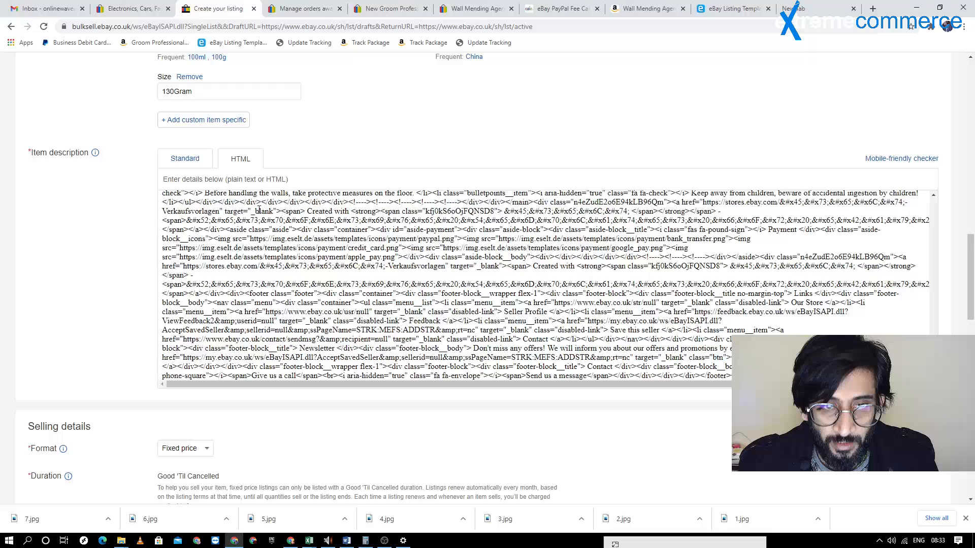
Examine the rendered item description in standard view, from the shop header to the payment and footer sections
{"action": "left_click", "coordinate": [195, 160]}
{"action": "scroll", "coordinate": [424, 228], "scroll_direction": "down", "scroll_amount": 1}
{"action": "scroll", "coordinate": [425, 219], "scroll_direction": "up", "scroll_amount": 3}
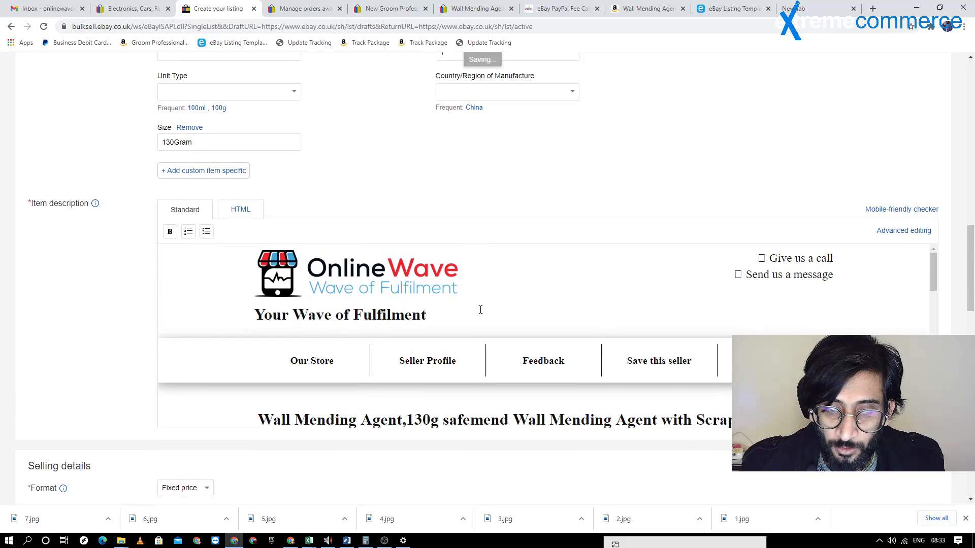
{"action": "scroll", "coordinate": [767, 272], "scroll_direction": "down", "scroll_amount": 3}
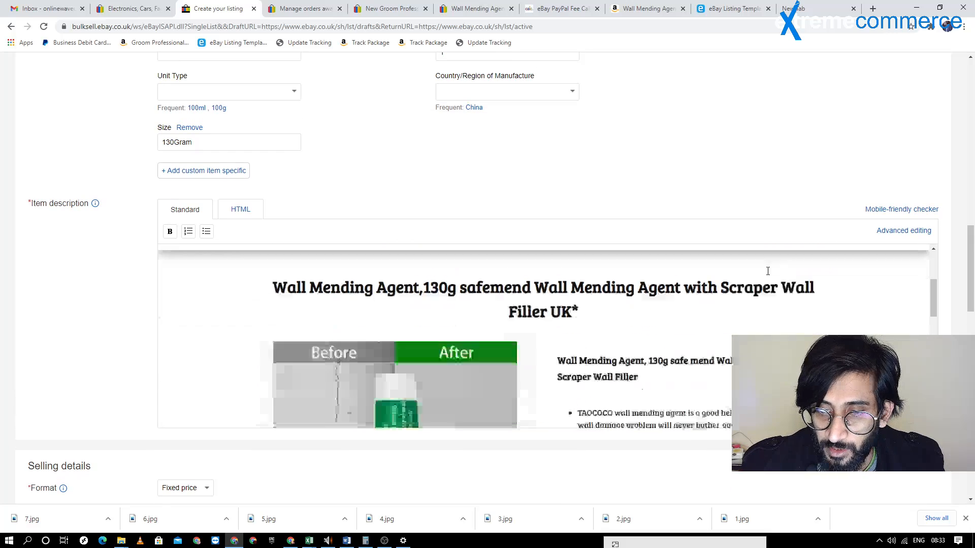
{"action": "scroll", "coordinate": [768, 271], "scroll_direction": "down", "scroll_amount": 4}
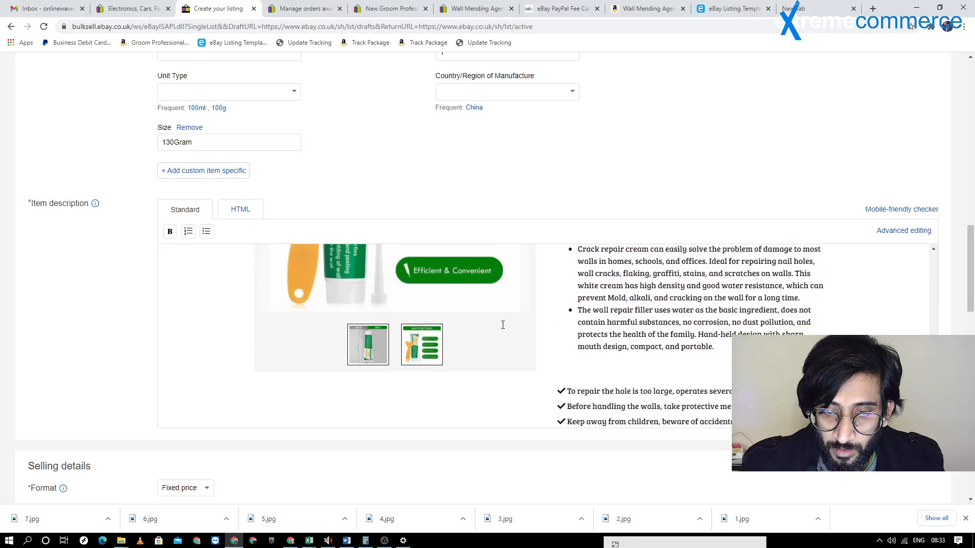
{"action": "scroll", "coordinate": [413, 359], "scroll_direction": "down", "scroll_amount": 5}
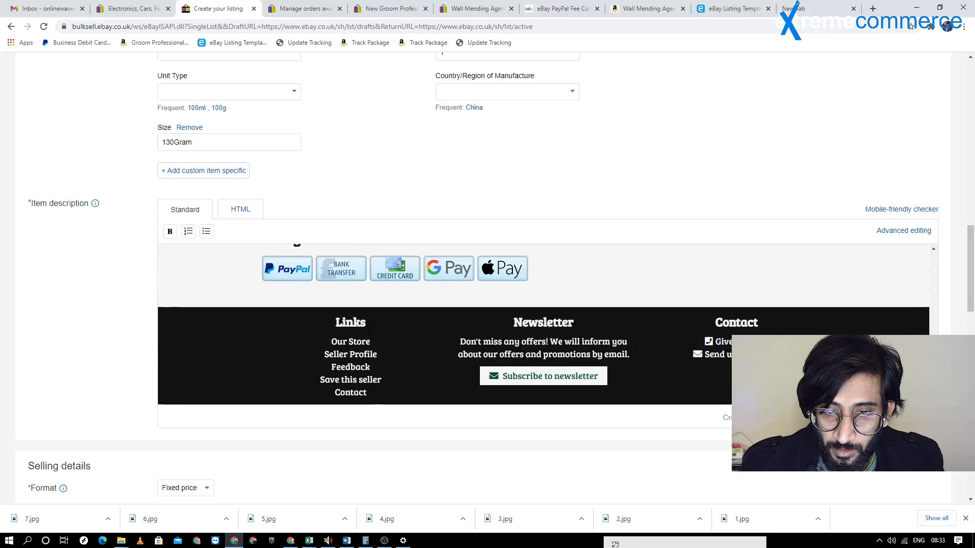
{"action": "scroll", "coordinate": [394, 338], "scroll_direction": "up", "scroll_amount": 2}
{"action": "scroll", "coordinate": [390, 366], "scroll_direction": "down", "scroll_amount": 2}
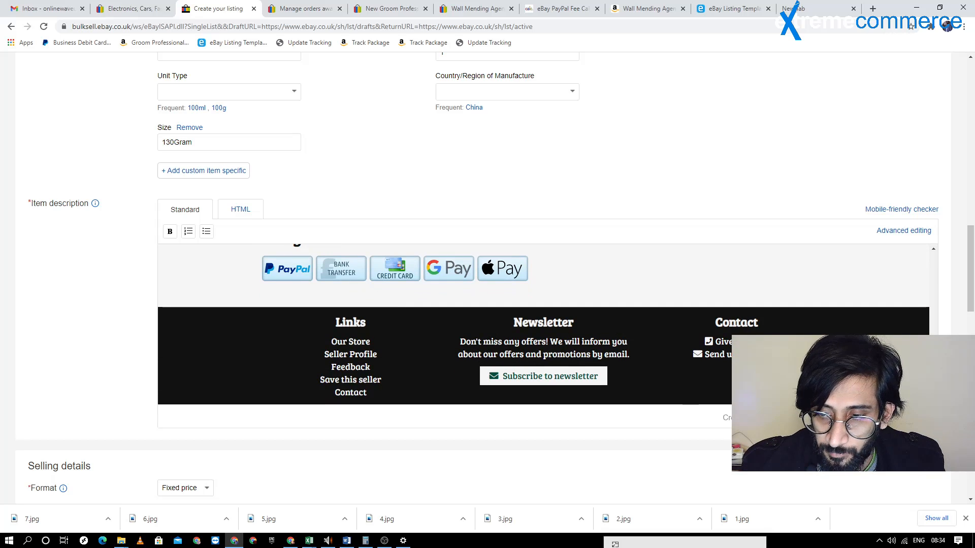
{"action": "scroll", "coordinate": [424, 391], "scroll_direction": "up", "scroll_amount": 15}
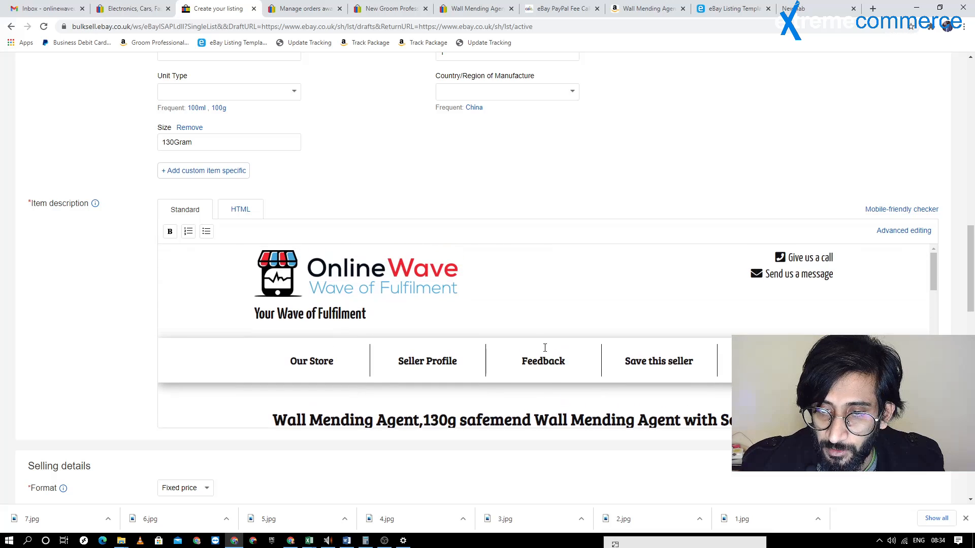
{"action": "scroll", "coordinate": [476, 215], "scroll_direction": "down", "scroll_amount": 1}
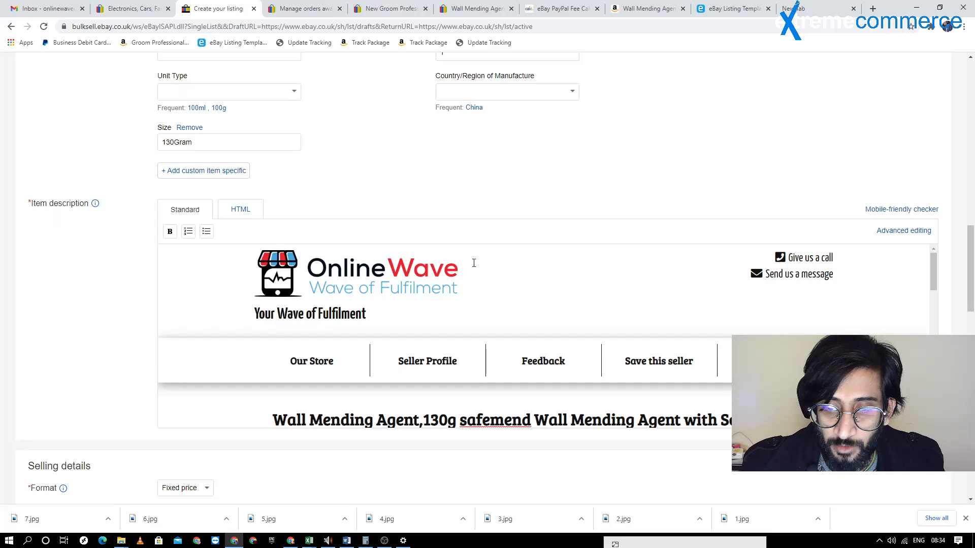
{"action": "scroll", "coordinate": [474, 263], "scroll_direction": "down", "scroll_amount": 5}
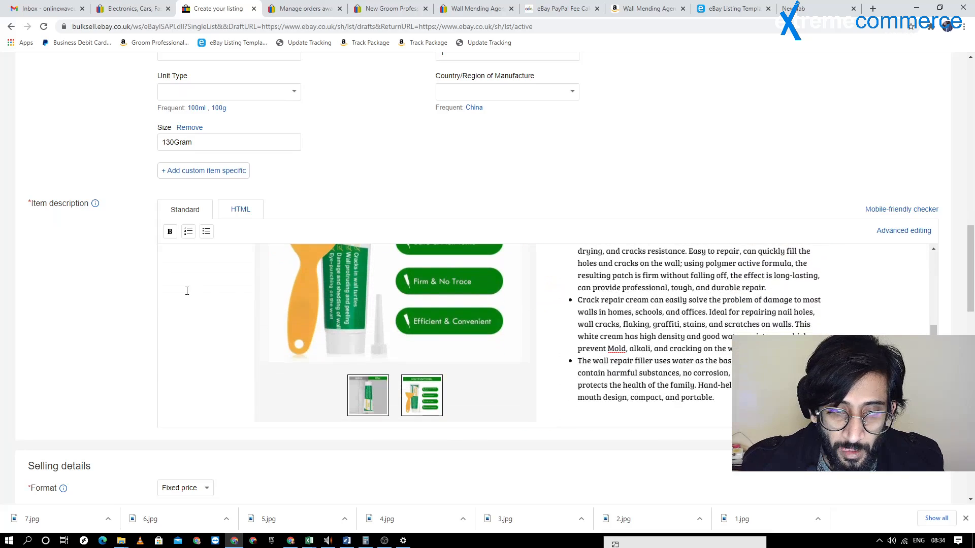
{"action": "scroll", "coordinate": [187, 291], "scroll_direction": "down", "scroll_amount": 8}
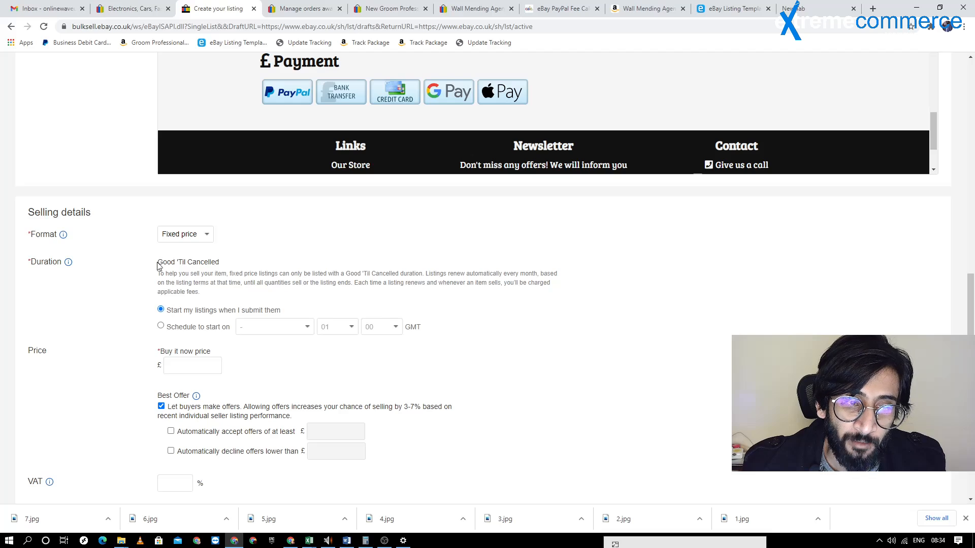
Check the sold price in the eBay fee calculator and set the listing's Buy it now price to £16.99
{"action": "left_click_drag", "start_coordinate": [162, 262], "coordinate": [235, 269]}
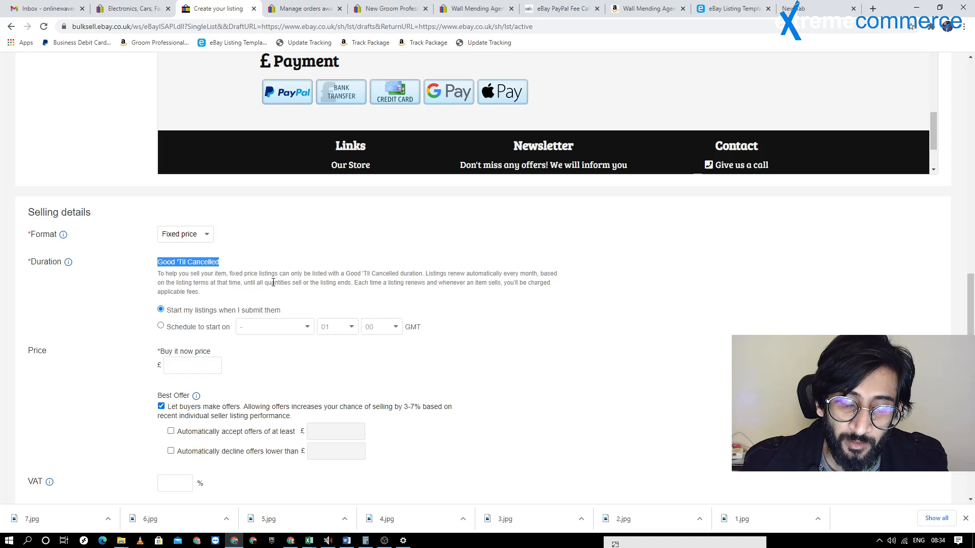
{"action": "scroll", "coordinate": [269, 281], "scroll_direction": "down", "scroll_amount": 1}
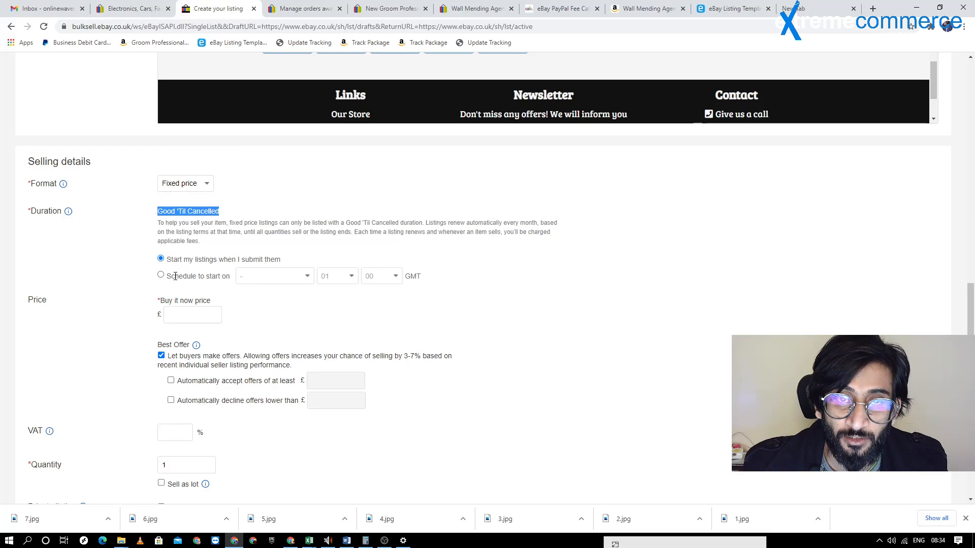
{"action": "scroll", "coordinate": [176, 244], "scroll_direction": "down", "scroll_amount": 4}
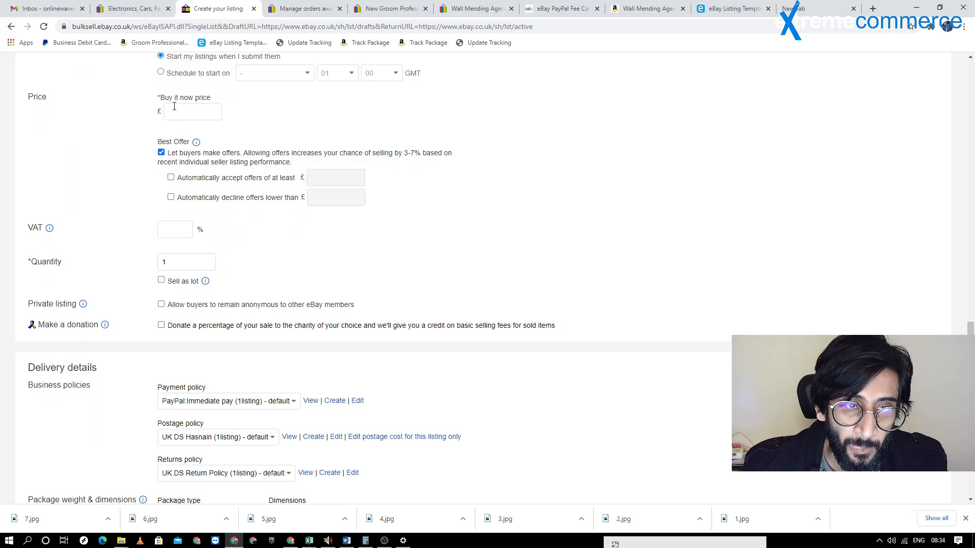
{"action": "left_click", "coordinate": [176, 111]}
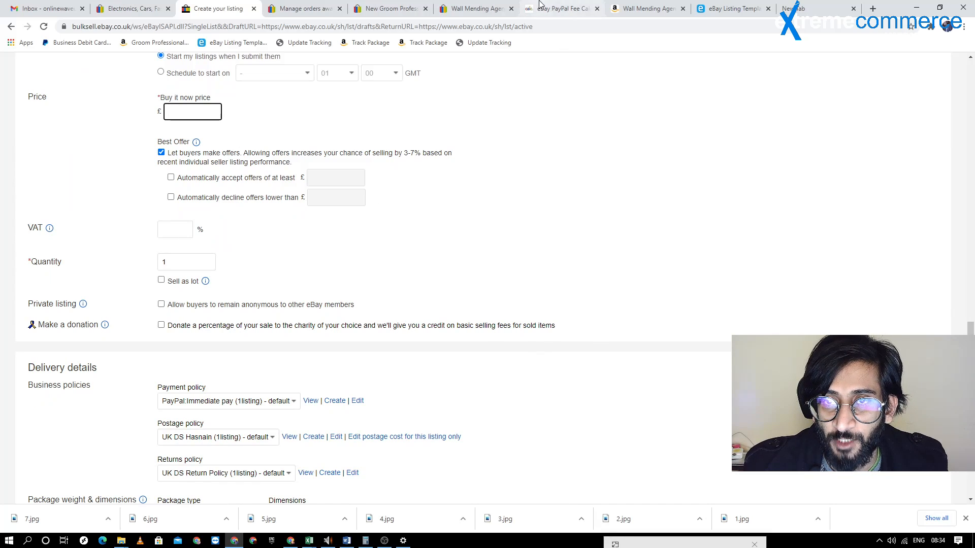
{"action": "left_click", "coordinate": [559, 9]}
{"action": "double_click", "coordinate": [420, 214]}
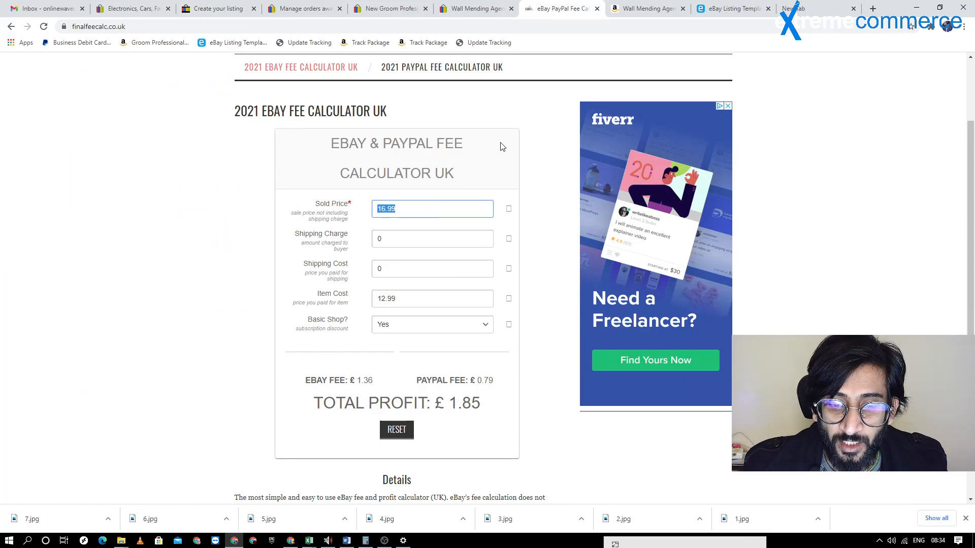
{"action": "left_click", "coordinate": [234, 7]}
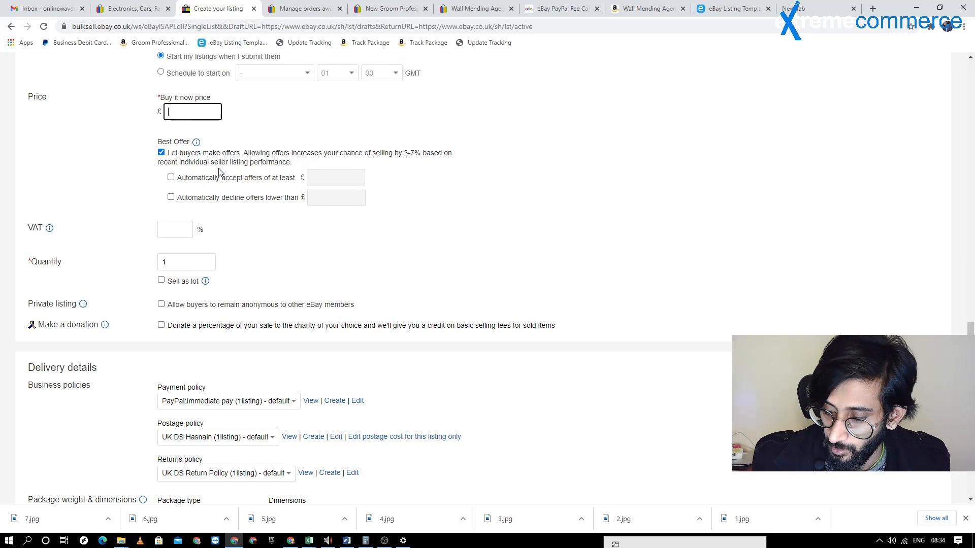
{"action": "type", "text": ".99"}
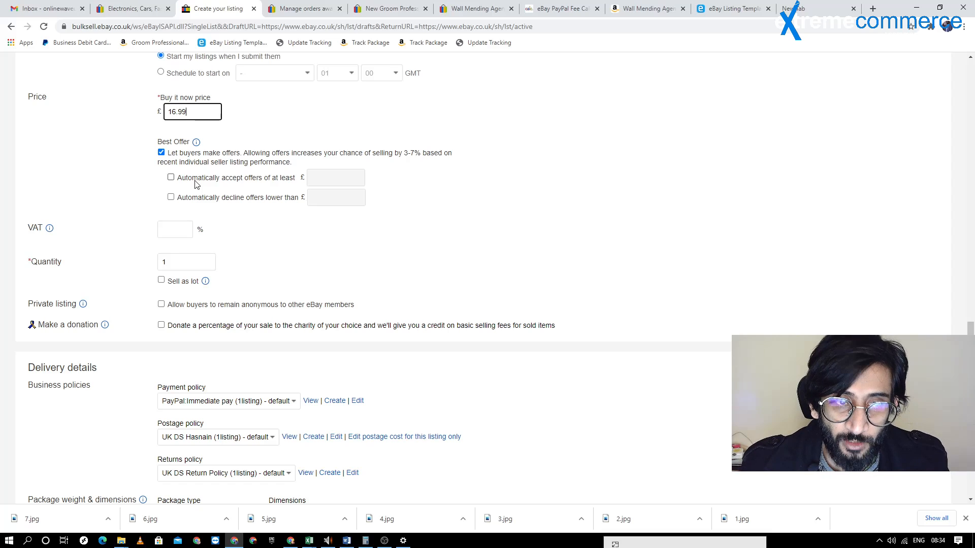
Turn off Best Offer so buyers cannot make offers, and set the listing's quantity to 4
{"action": "left_click", "coordinate": [161, 152]}
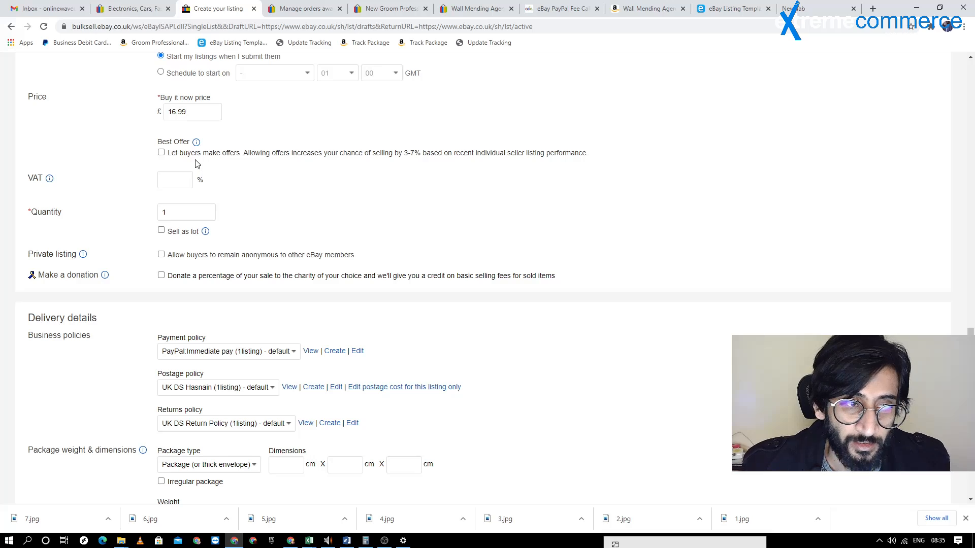
{"action": "left_click", "coordinate": [163, 179]}
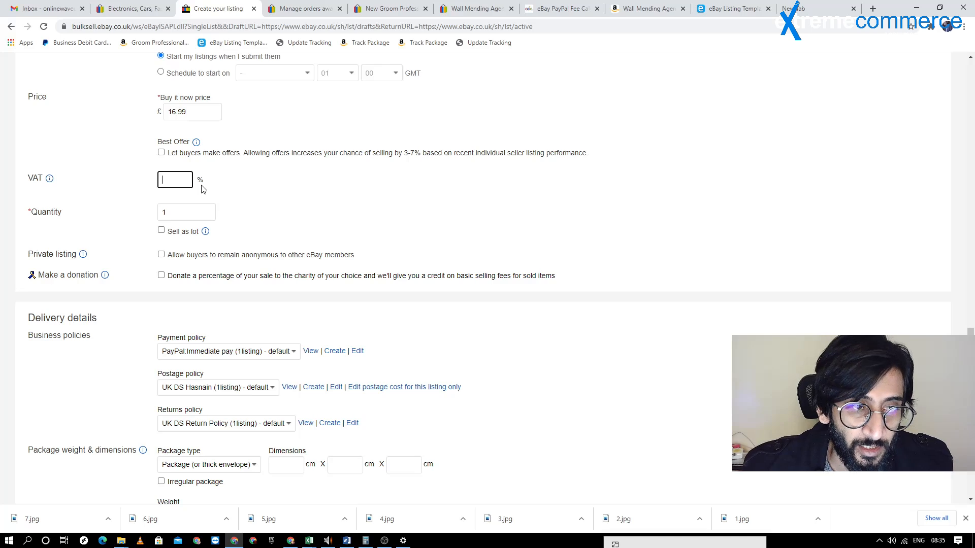
{"action": "left_click", "coordinate": [168, 214]}
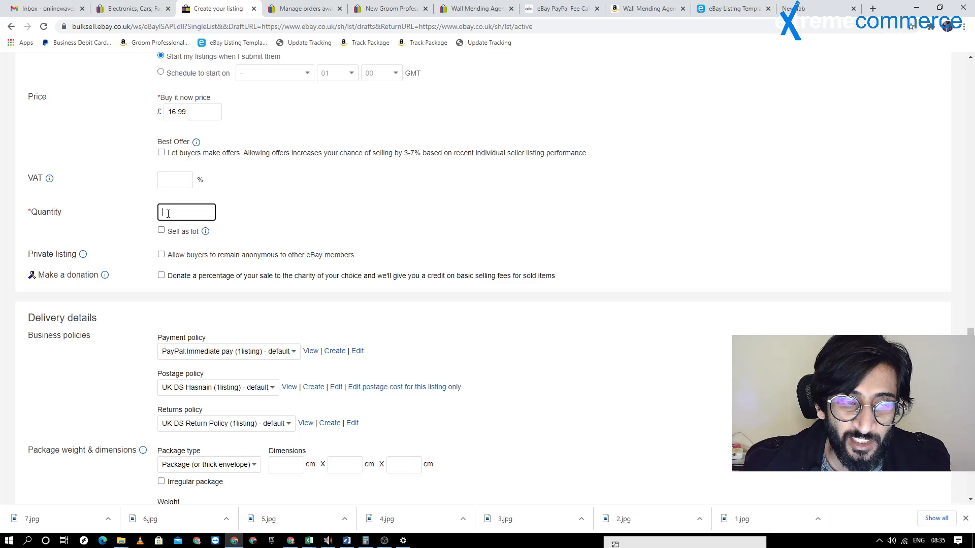
{"action": "type", "text": "5"}
{"action": "key", "text": "BackSpace"}
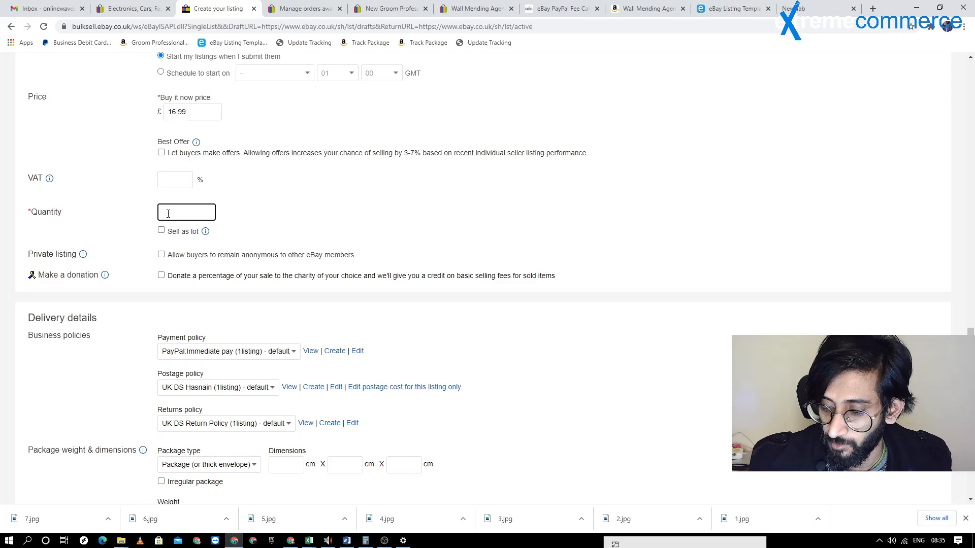
{"action": "scroll", "coordinate": [386, 228], "scroll_direction": "down", "scroll_amount": 1}
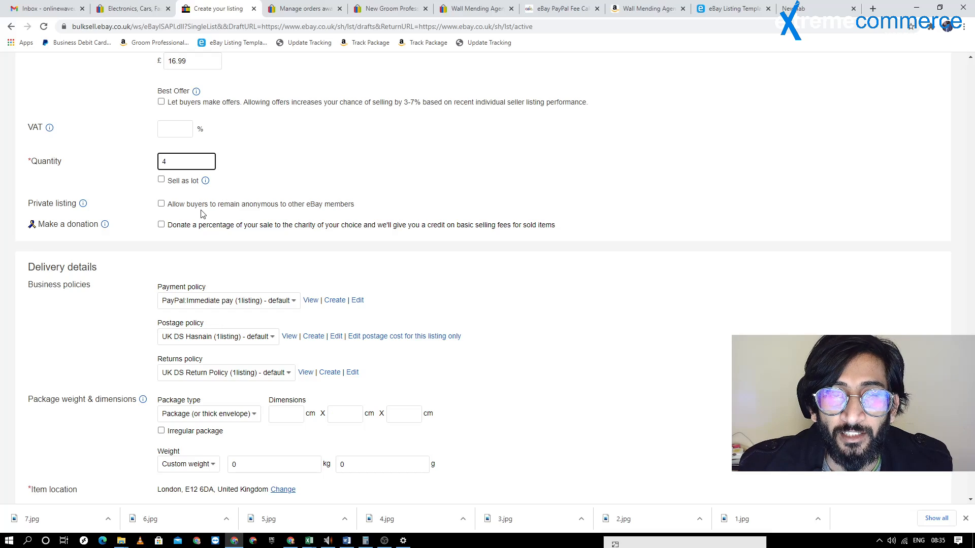
Open the purchase history of the competing wall mending agent listing and examine how its buyers' user IDs are displayed
{"action": "left_click", "coordinate": [474, 8]}
{"action": "left_click", "coordinate": [536, 212]}
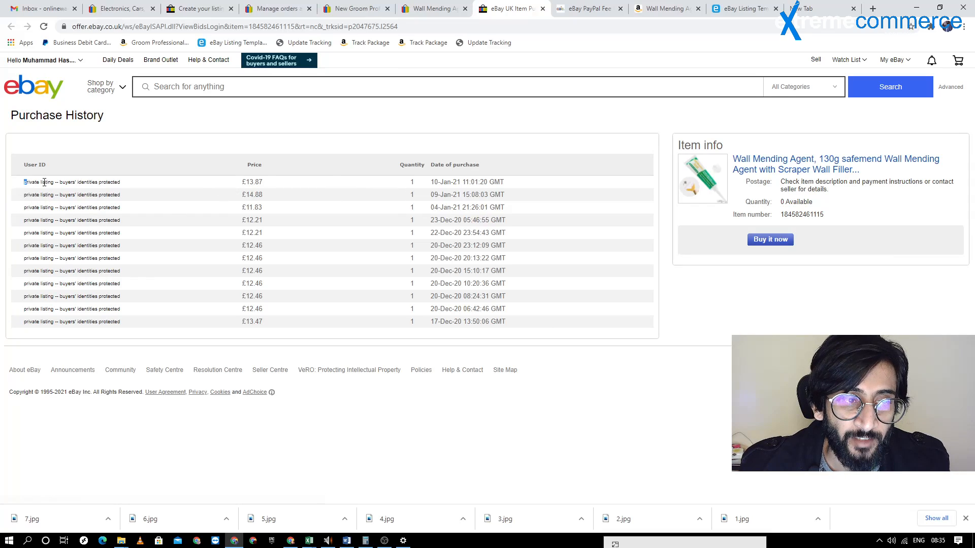
{"action": "left_click_drag", "start_coordinate": [26, 182], "coordinate": [26, 221]}
{"action": "double_click", "coordinate": [83, 195]}
{"action": "left_click", "coordinate": [65, 192]}
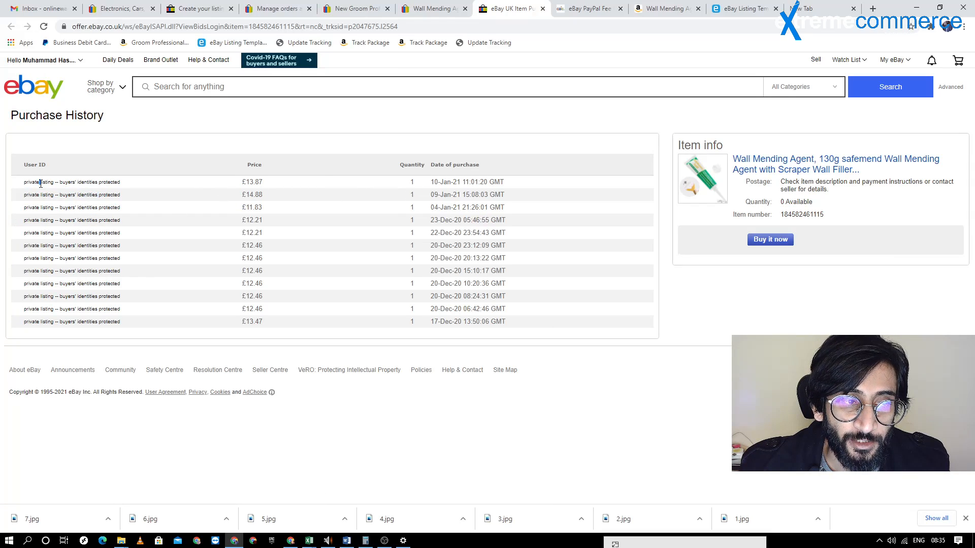
{"action": "triple_click", "coordinate": [40, 182]}
{"action": "left_click", "coordinate": [74, 217]}
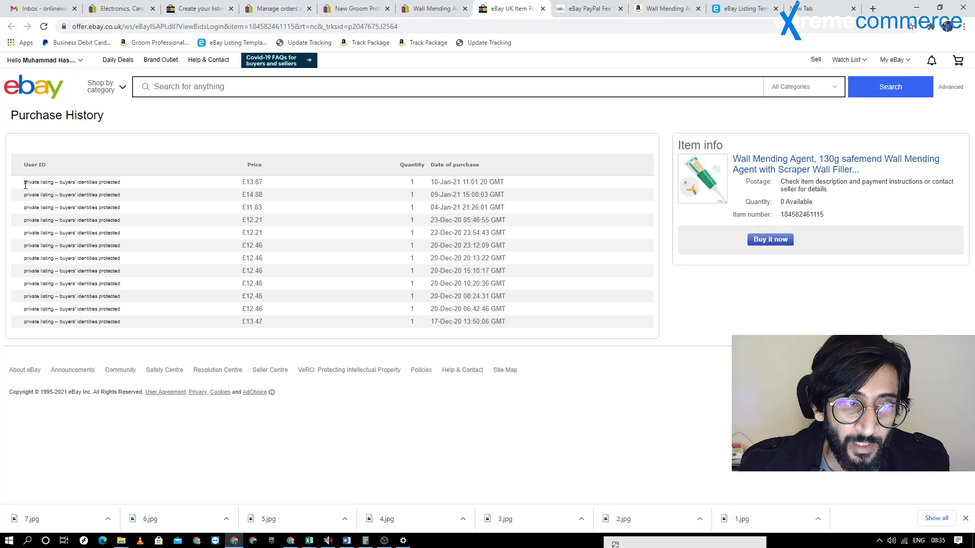
{"action": "left_click_drag", "start_coordinate": [25, 185], "coordinate": [119, 320]}
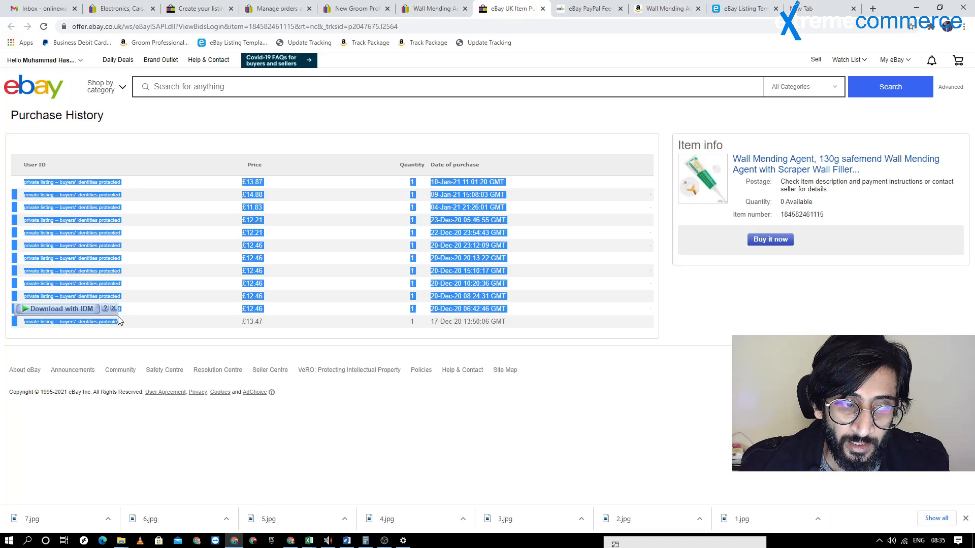
{"action": "left_click", "coordinate": [61, 279]}
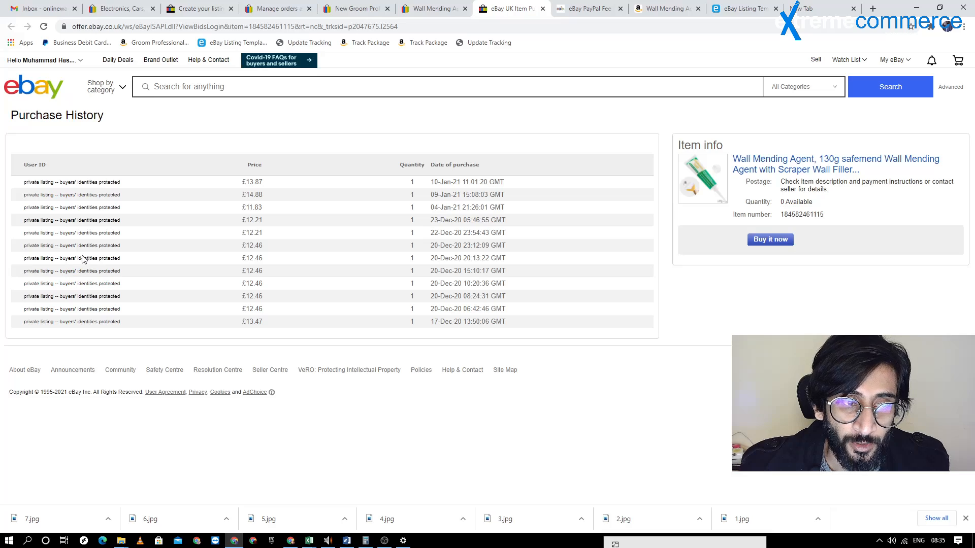
Allow buyers to remain anonymous in the new listing, and compare with the user IDs in the competitor's purchase history
{"action": "left_click", "coordinate": [200, 8]}
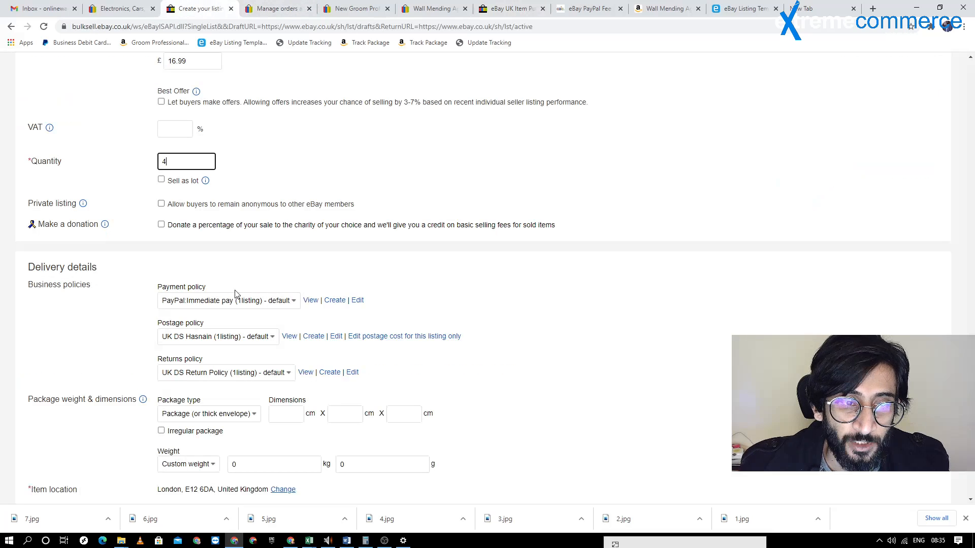
{"action": "left_click", "coordinate": [161, 203]}
{"action": "left_click", "coordinate": [437, 8]}
{"action": "left_click", "coordinate": [512, 7]}
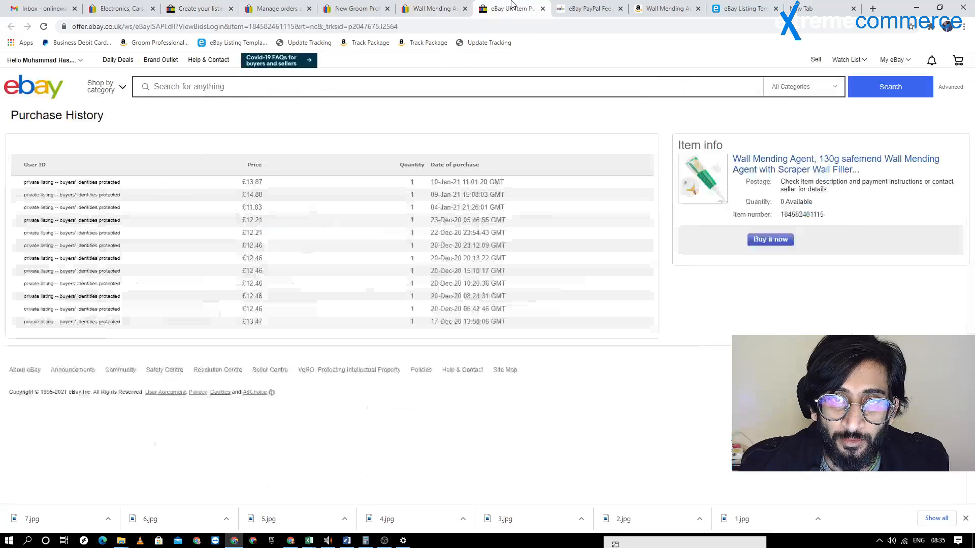
{"action": "left_click_drag", "start_coordinate": [66, 184], "coordinate": [143, 302]}
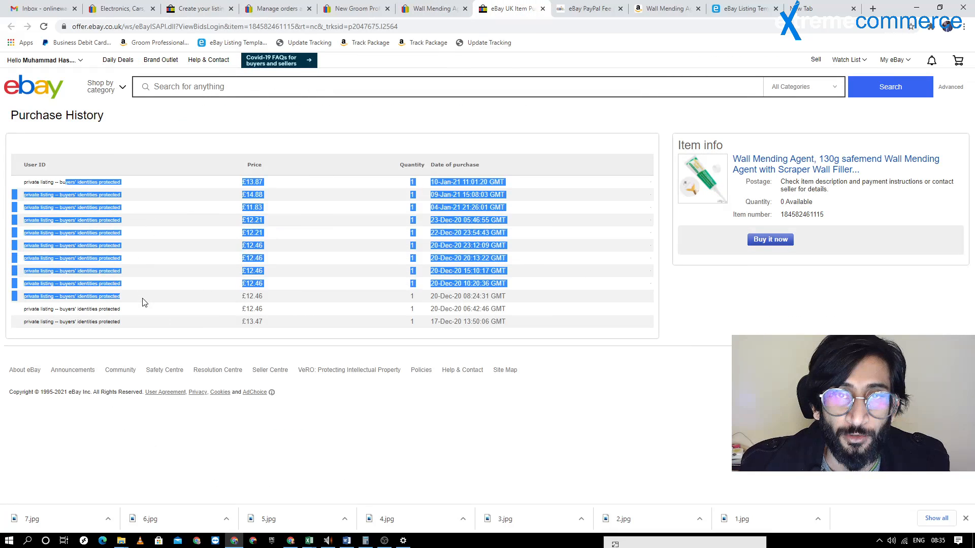
{"action": "triple_click", "coordinate": [92, 221]}
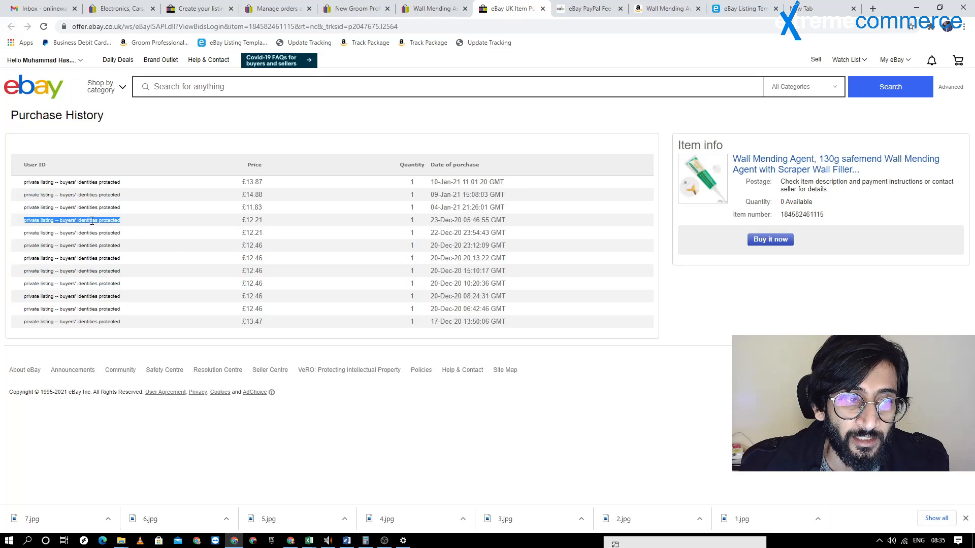
{"action": "triple_click", "coordinate": [84, 198]}
{"action": "left_click", "coordinate": [83, 267]}
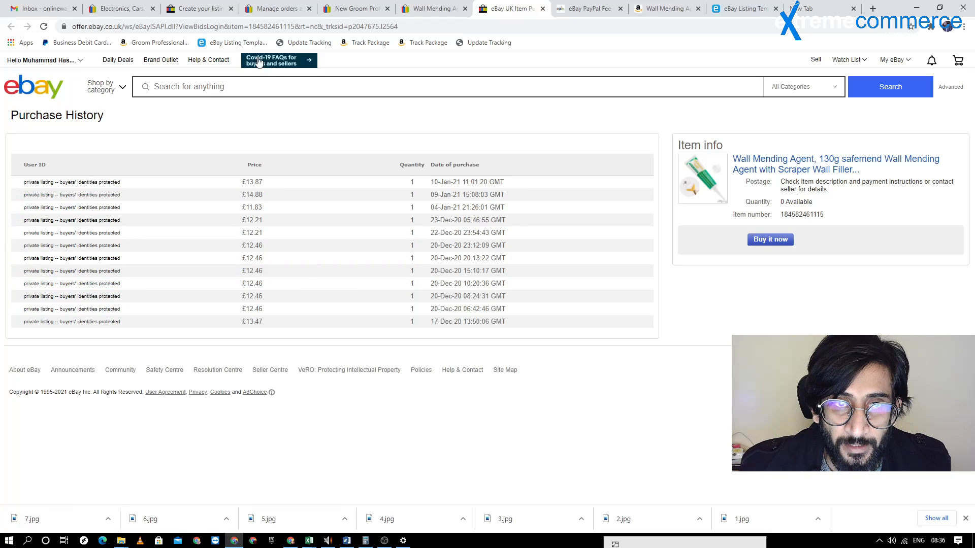
{"action": "left_click", "coordinate": [171, 8]}
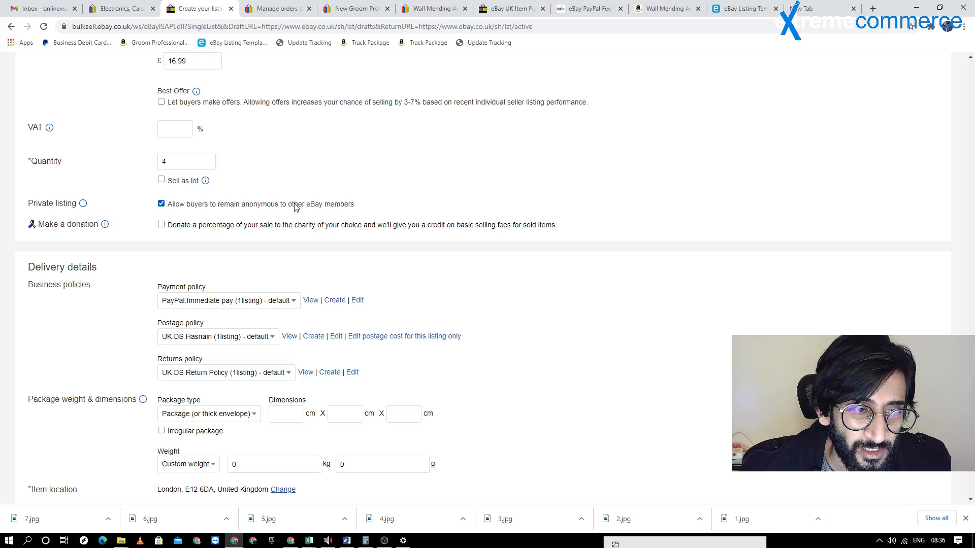
View the selected payment policy under the business policies in the delivery details, and close it again
{"action": "scroll", "coordinate": [296, 206], "scroll_direction": "down", "scroll_amount": 1}
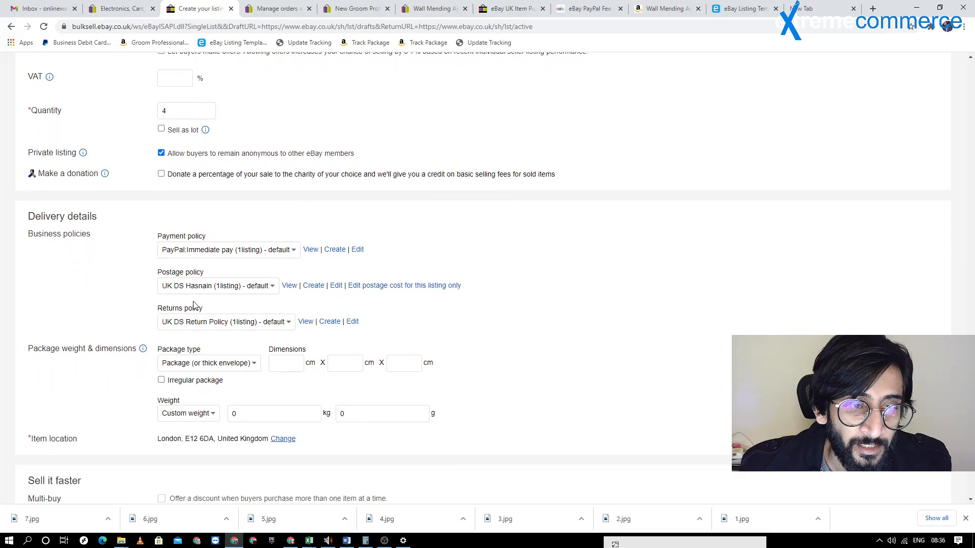
{"action": "left_click_drag", "start_coordinate": [33, 234], "coordinate": [113, 239]}
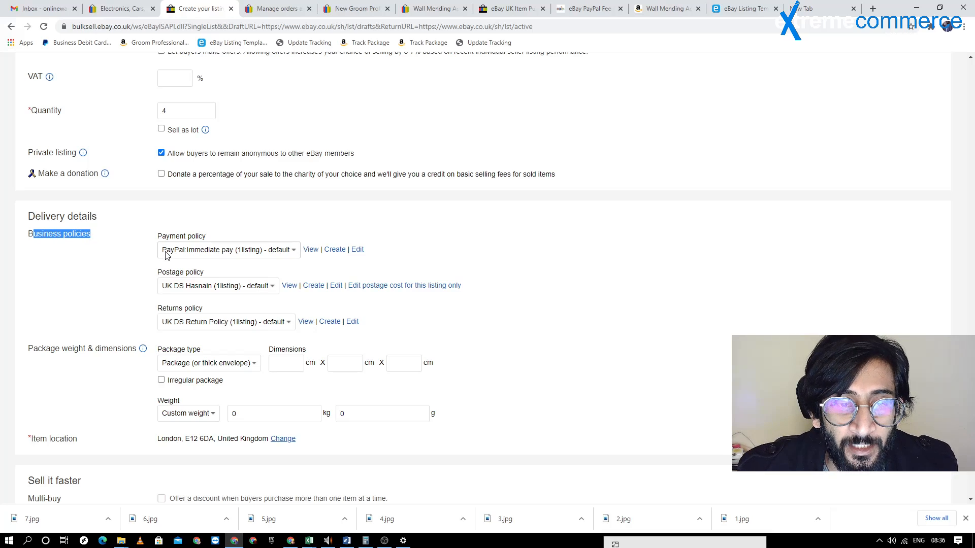
{"action": "left_click", "coordinate": [311, 251]}
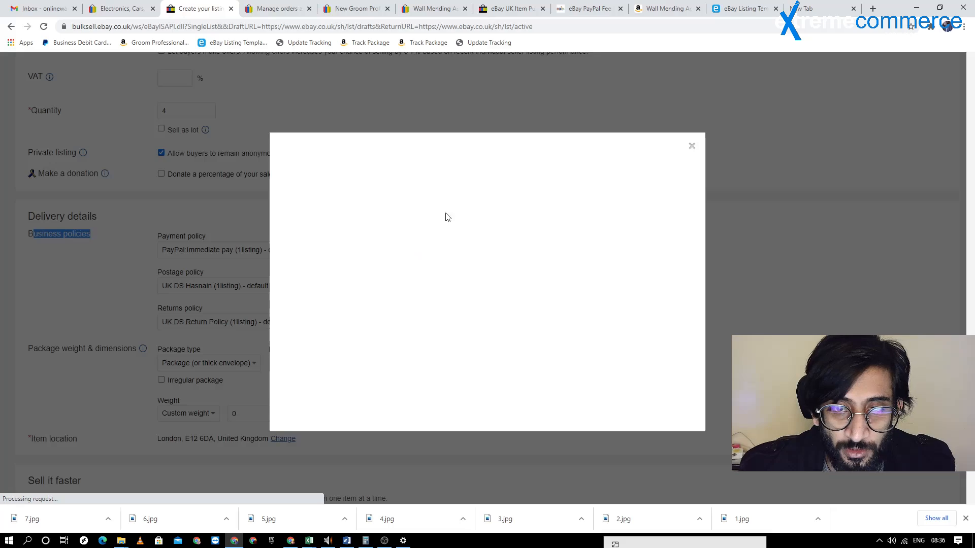
{"action": "left_click", "coordinate": [693, 147]}
Start creating a new payment policy and enable PayPal as its electronic payment method
{"action": "left_click", "coordinate": [338, 252]}
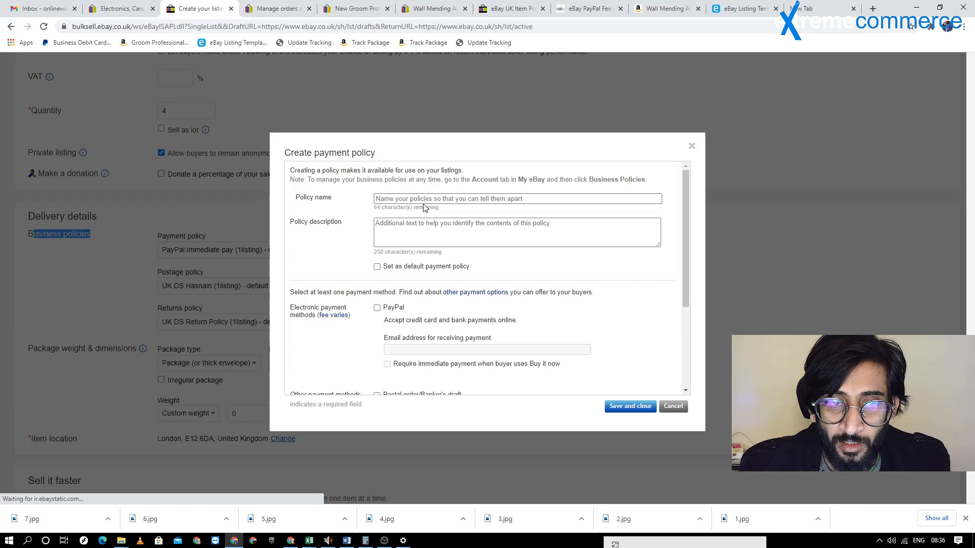
{"action": "scroll", "coordinate": [425, 203], "scroll_direction": "down", "scroll_amount": 2}
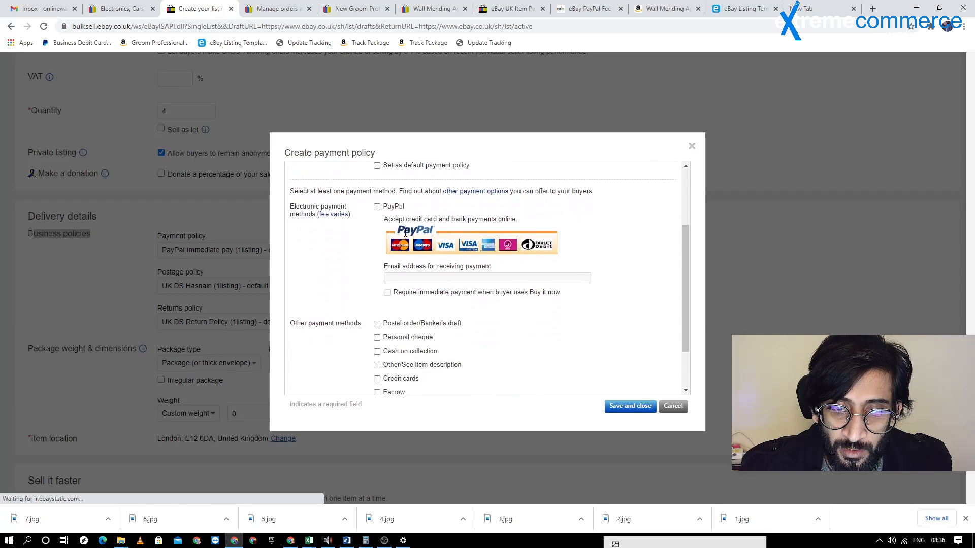
{"action": "left_click", "coordinate": [377, 207]}
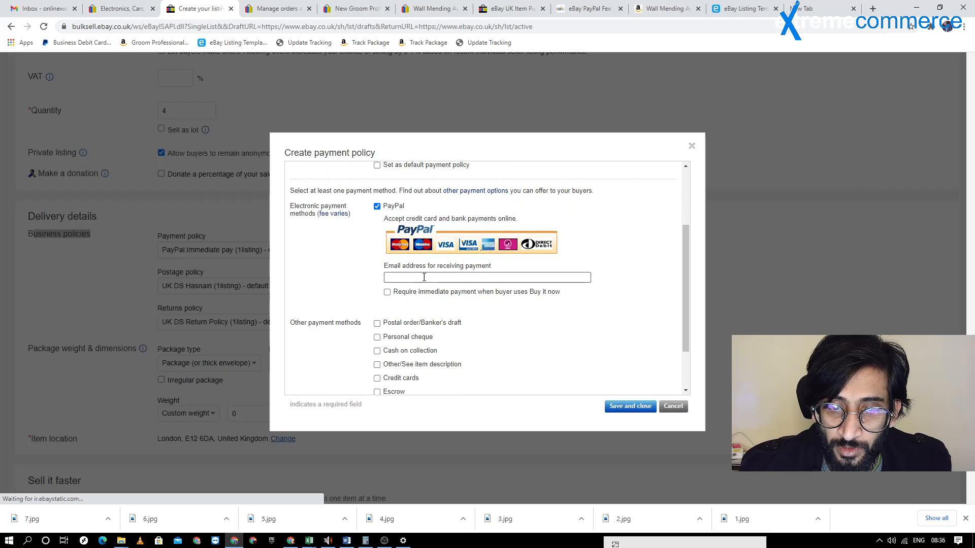
{"action": "scroll", "coordinate": [411, 264], "scroll_direction": "down", "scroll_amount": 1}
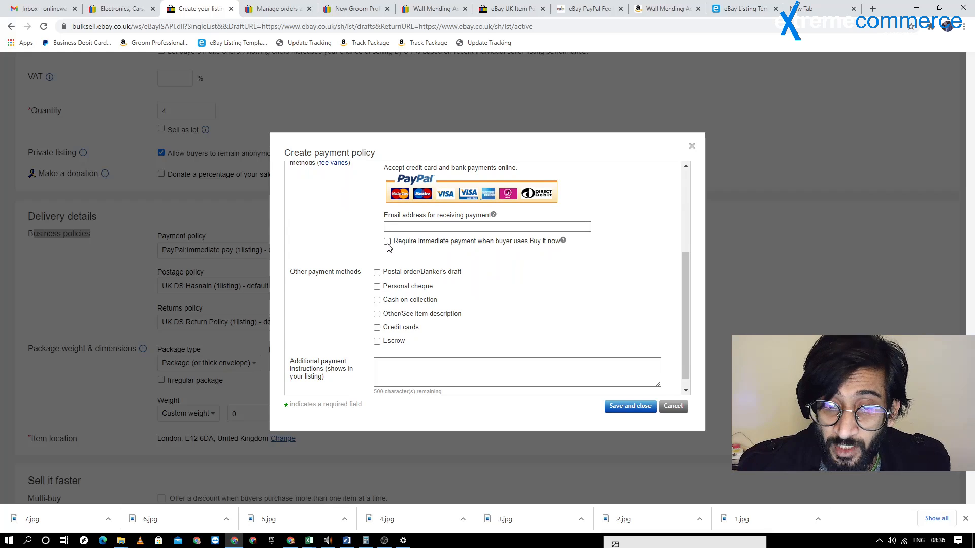
Make the new payment policy require immediate payment when the buyer uses Buy it now
{"action": "scroll", "coordinate": [418, 244], "scroll_direction": "up", "scroll_amount": 2}
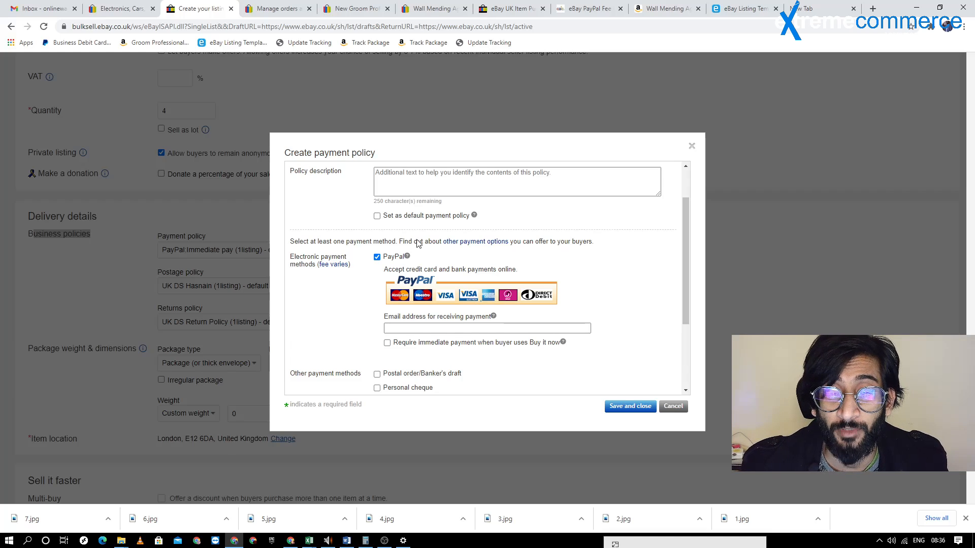
{"action": "left_click", "coordinate": [388, 344]}
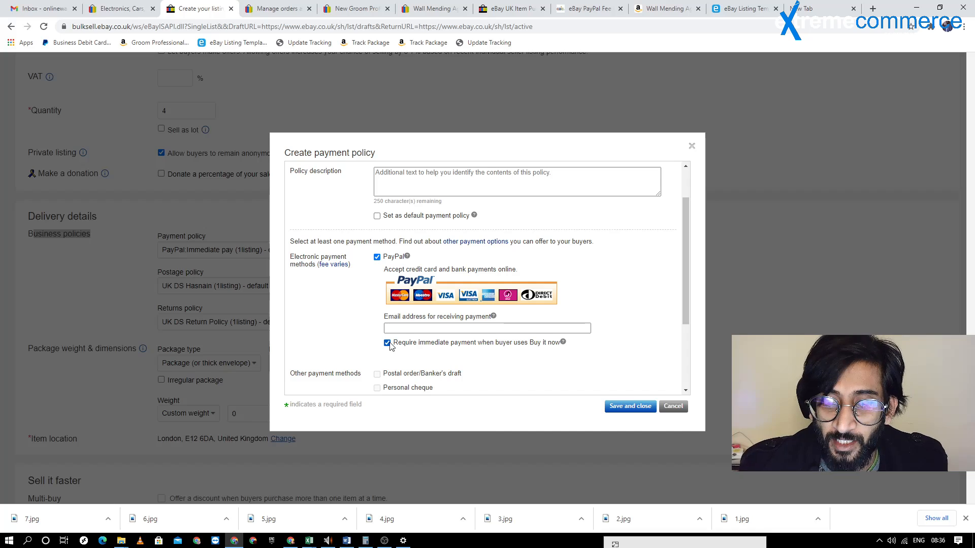
{"action": "scroll", "coordinate": [396, 330], "scroll_direction": "down", "scroll_amount": 2}
{"action": "scroll", "coordinate": [394, 249], "scroll_direction": "up", "scroll_amount": 1}
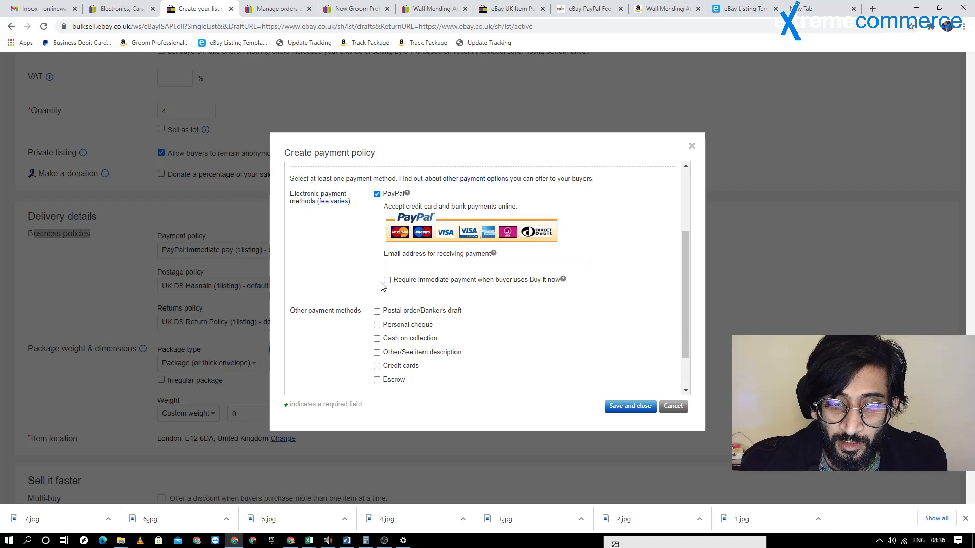
{"action": "scroll", "coordinate": [387, 282], "scroll_direction": "down", "scroll_amount": 1}
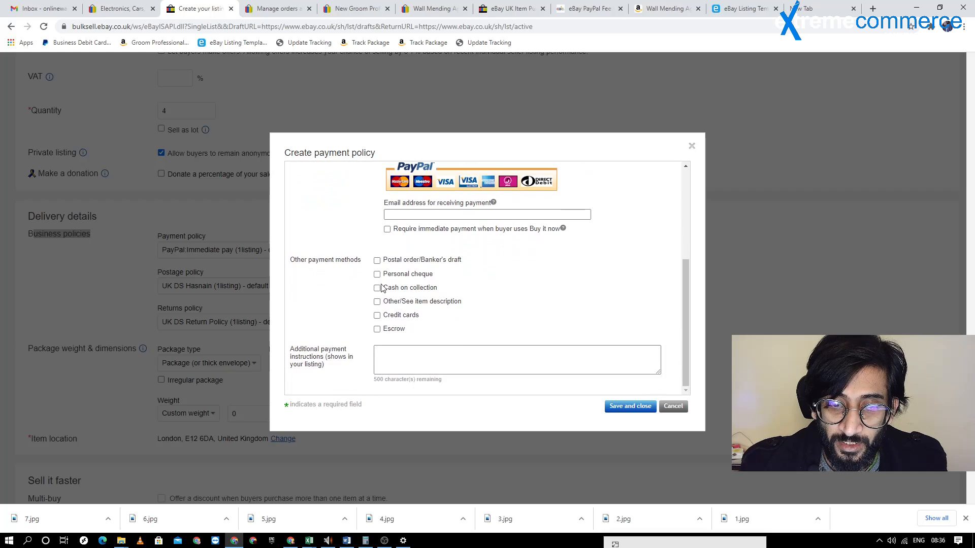
{"action": "left_click", "coordinate": [388, 229]}
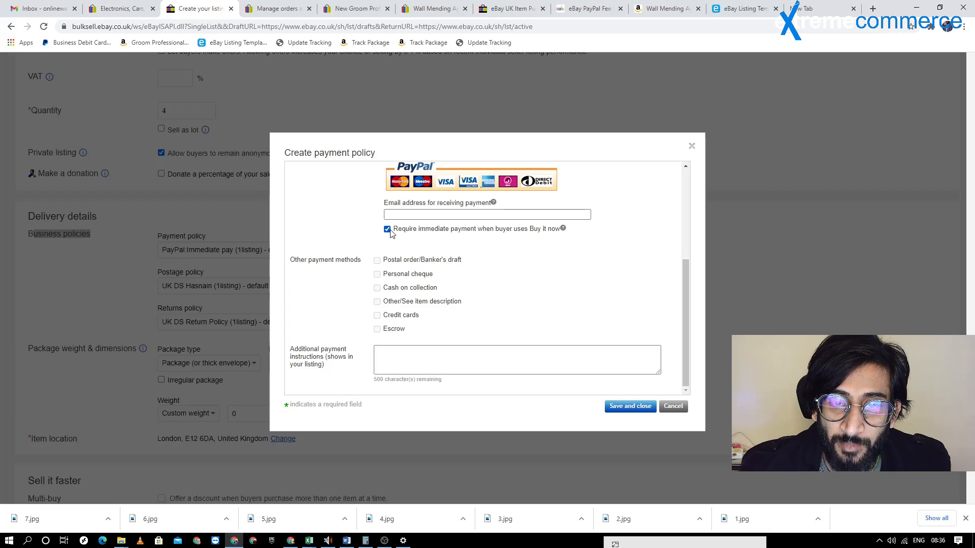
Discard the new payment policy without saving and keep the PayPal:Immediate pay policy for the listing
{"action": "scroll", "coordinate": [429, 269], "scroll_direction": "up", "scroll_amount": 2}
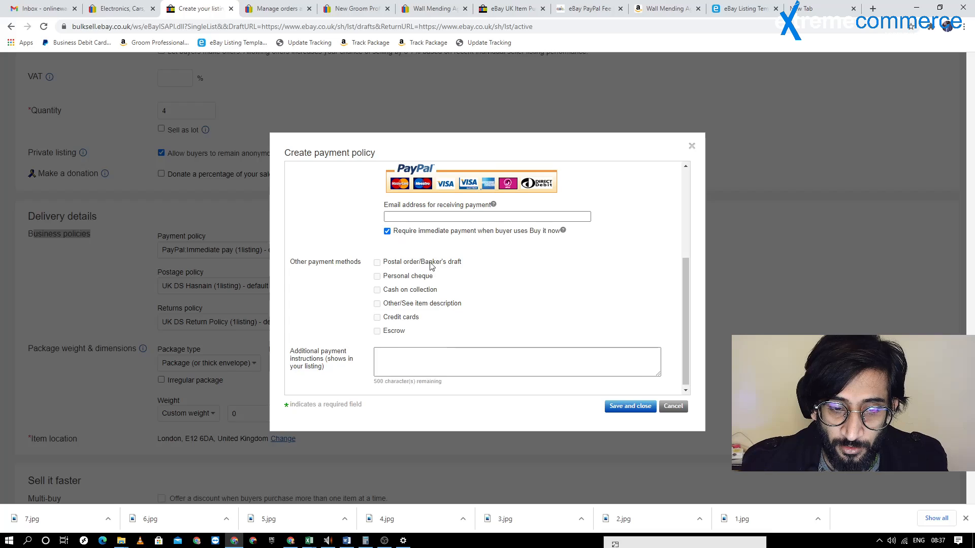
{"action": "scroll", "coordinate": [492, 267], "scroll_direction": "down", "scroll_amount": 2}
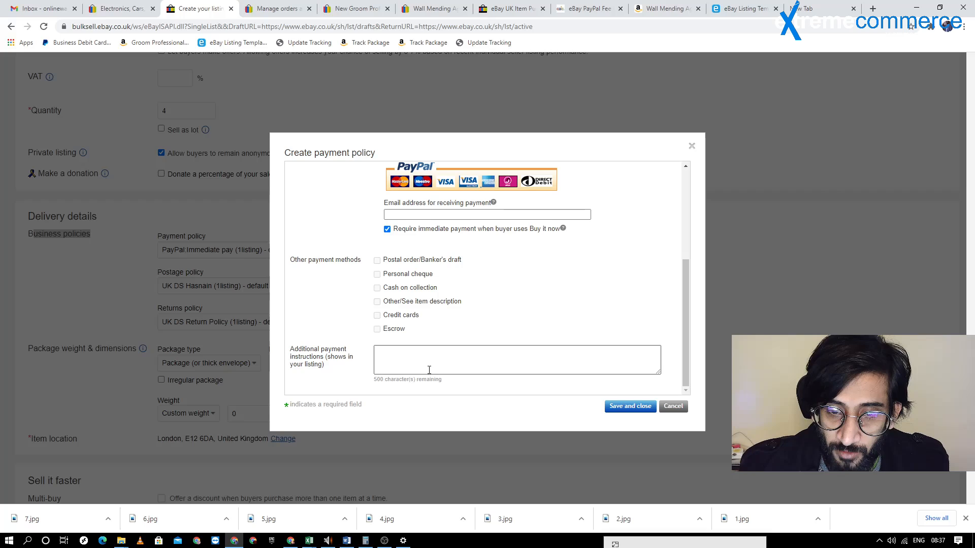
{"action": "scroll", "coordinate": [420, 357], "scroll_direction": "up", "scroll_amount": 3}
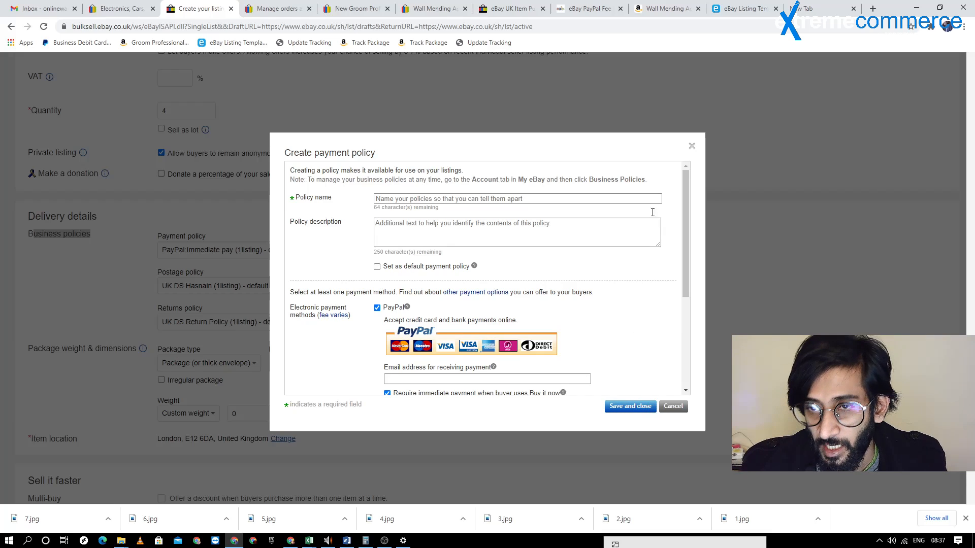
{"action": "left_click", "coordinate": [692, 146]}
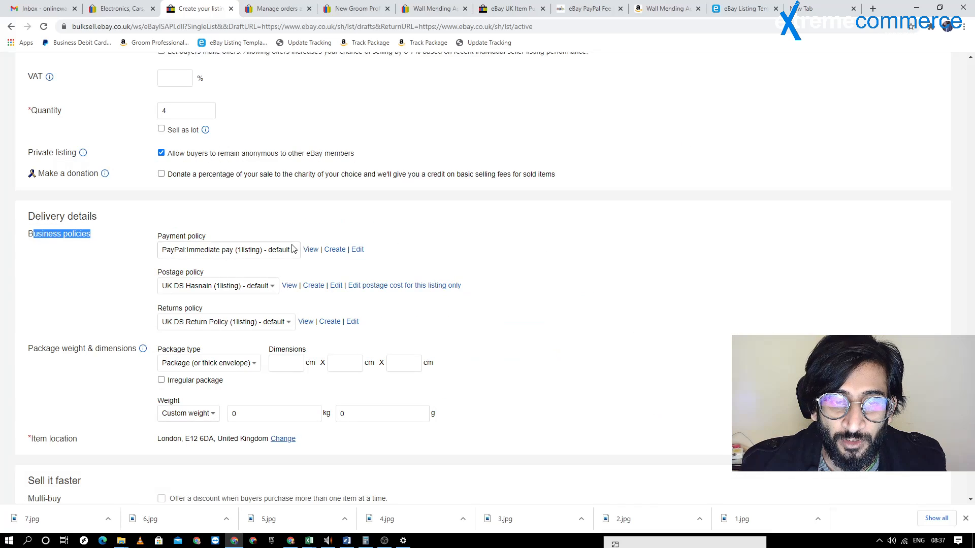
{"action": "left_click", "coordinate": [217, 250]}
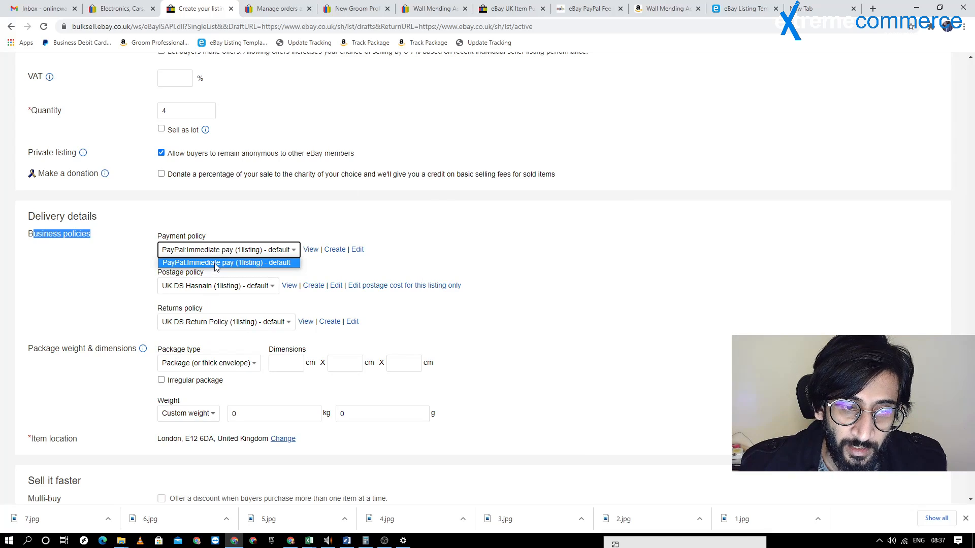
{"action": "left_click", "coordinate": [215, 263]}
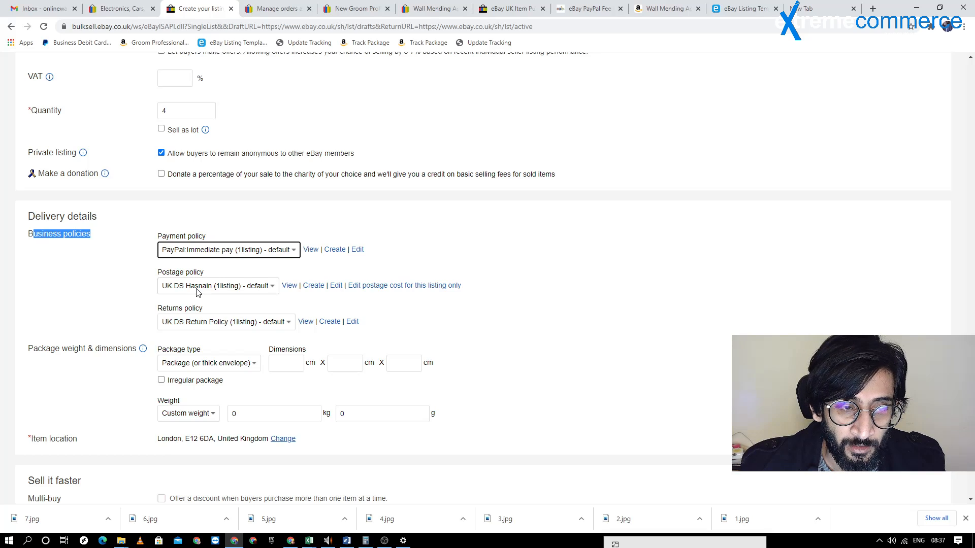
View the selected postage policy, reading its domestic cost, courier service, dispatch time, international postage and excluded locations, and close it
{"action": "left_click_drag", "start_coordinate": [158, 273], "coordinate": [189, 275]}
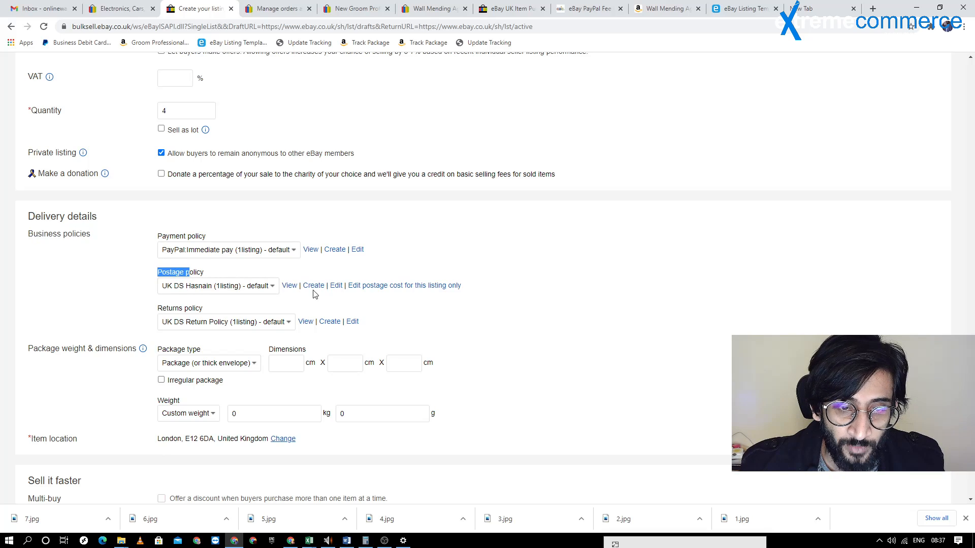
{"action": "left_click", "coordinate": [290, 286]}
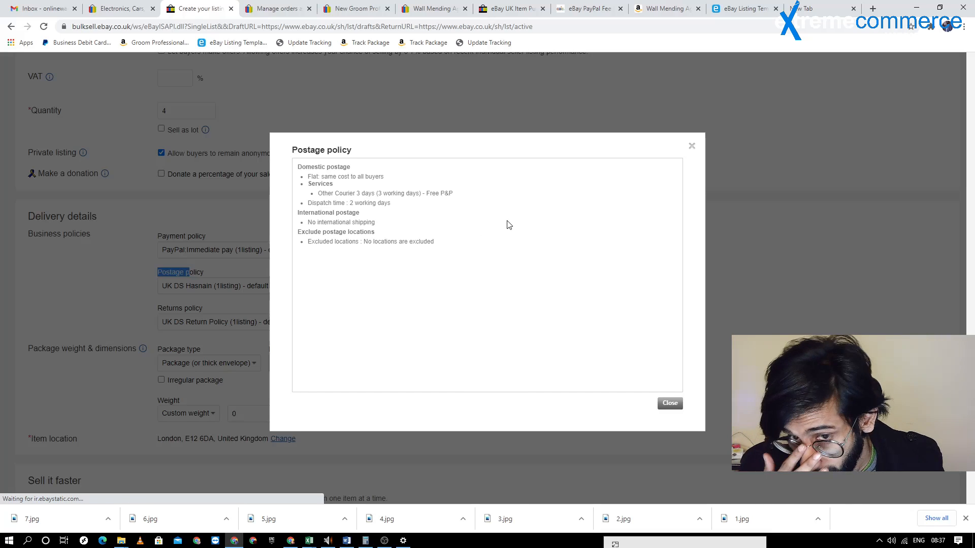
{"action": "left_click", "coordinate": [309, 175]}
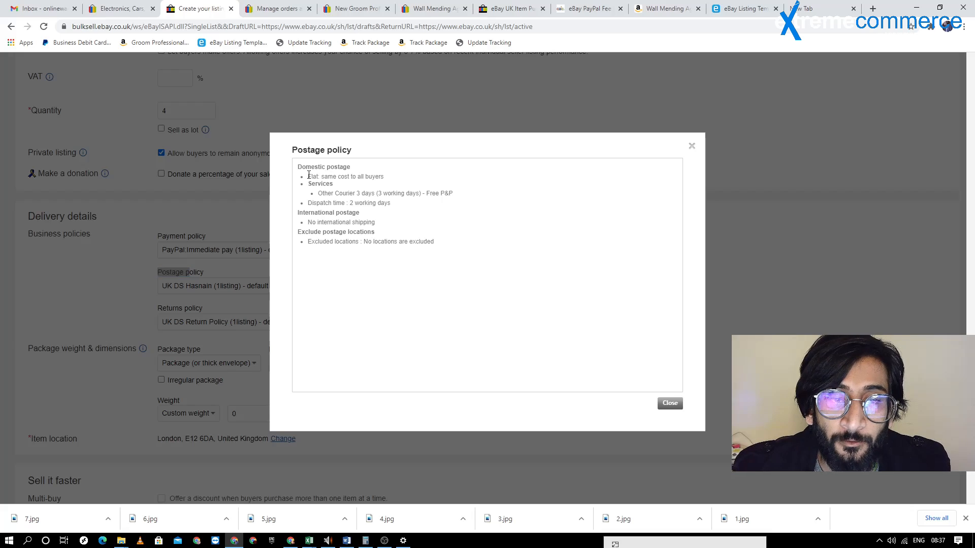
{"action": "left_click_drag", "start_coordinate": [309, 175], "coordinate": [382, 178]}
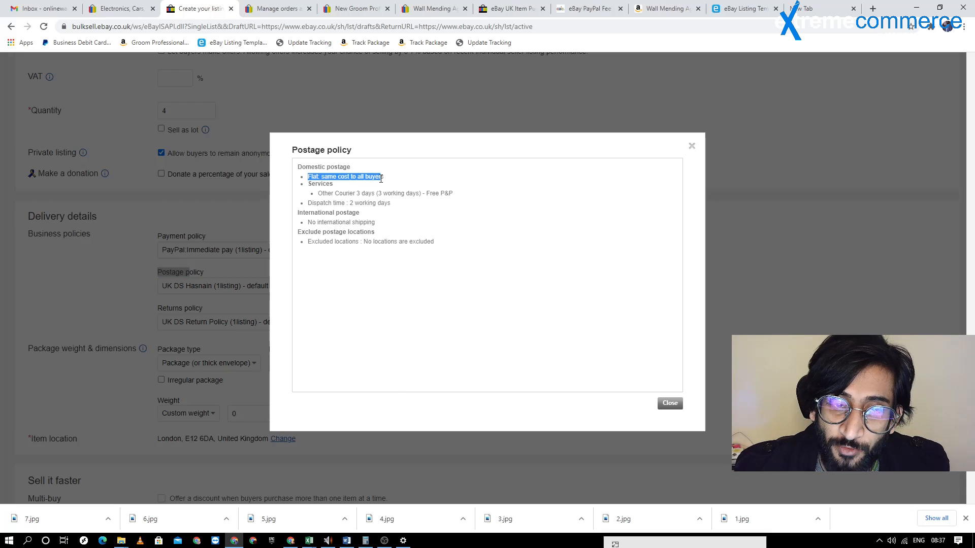
{"action": "left_click_drag", "start_coordinate": [452, 193], "coordinate": [321, 192]}
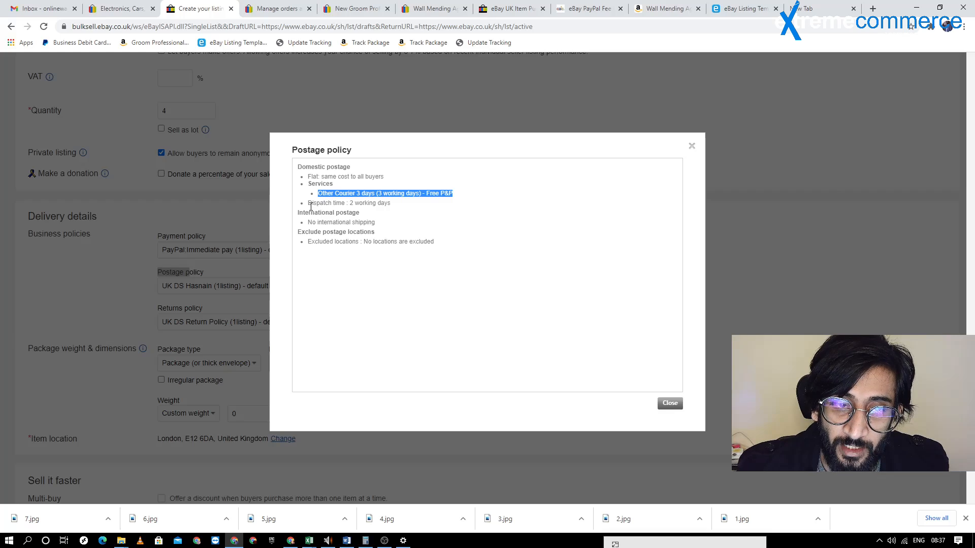
{"action": "left_click", "coordinate": [352, 202]}
{"action": "left_click_drag", "start_coordinate": [391, 202], "coordinate": [350, 201]}
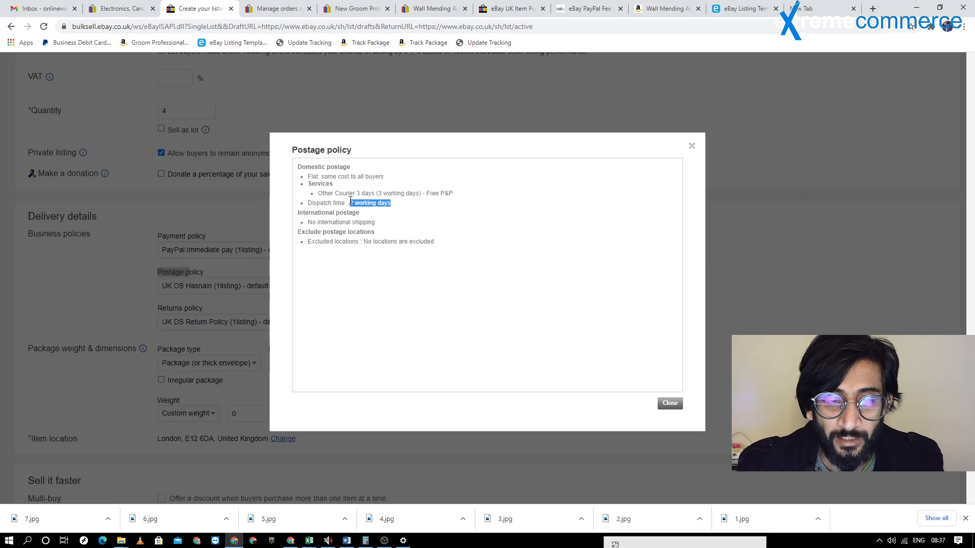
{"action": "left_click_drag", "start_coordinate": [307, 222], "coordinate": [391, 222]}
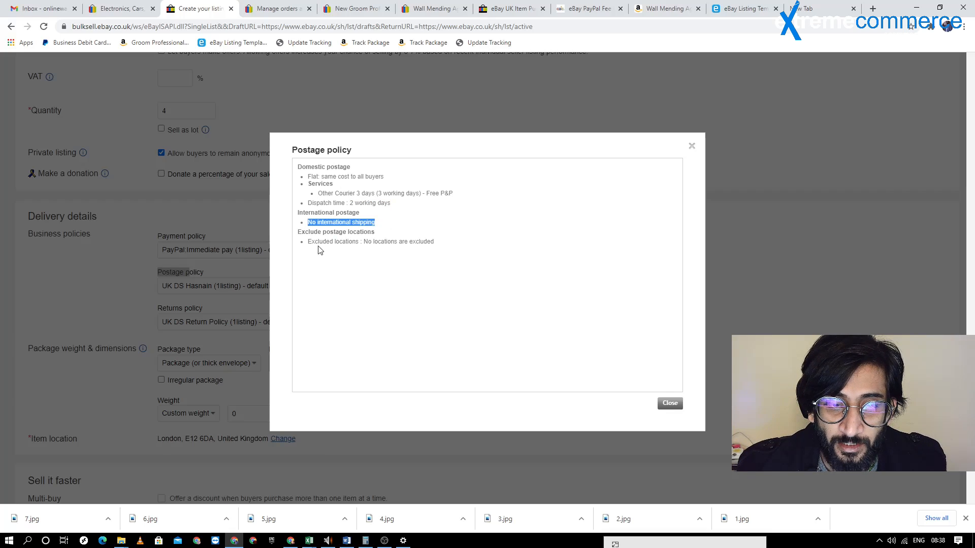
{"action": "left_click_drag", "start_coordinate": [302, 244], "coordinate": [435, 247]}
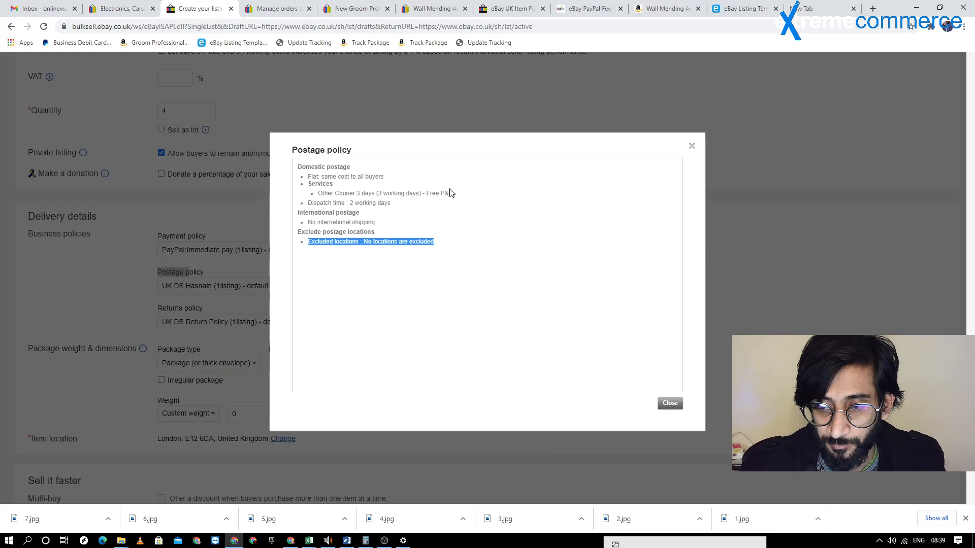
{"action": "left_click", "coordinate": [671, 404]}
View the selected returns policy, reading the buyer's contact period and who pays the return postage, and close it
{"action": "scroll", "coordinate": [376, 204], "scroll_direction": "down", "scroll_amount": 1}
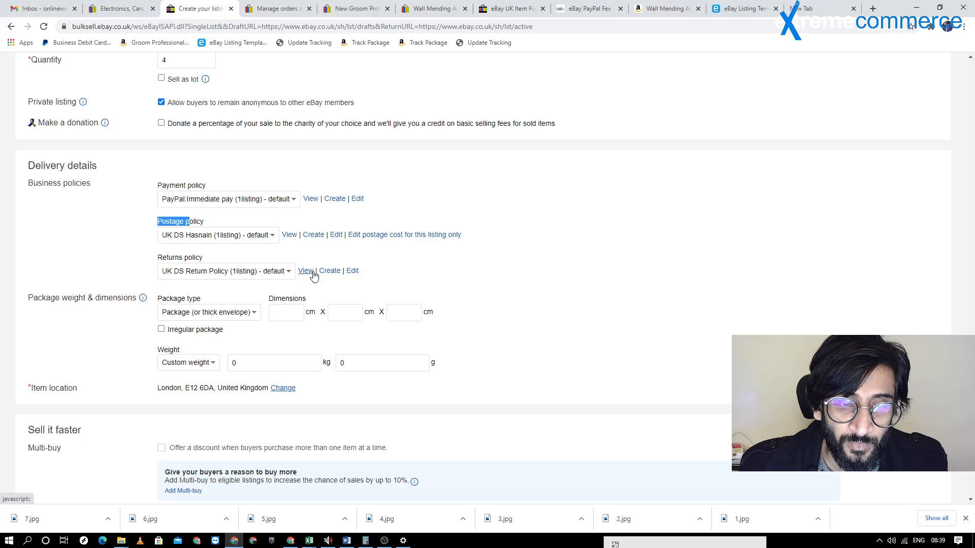
{"action": "left_click", "coordinate": [306, 272]}
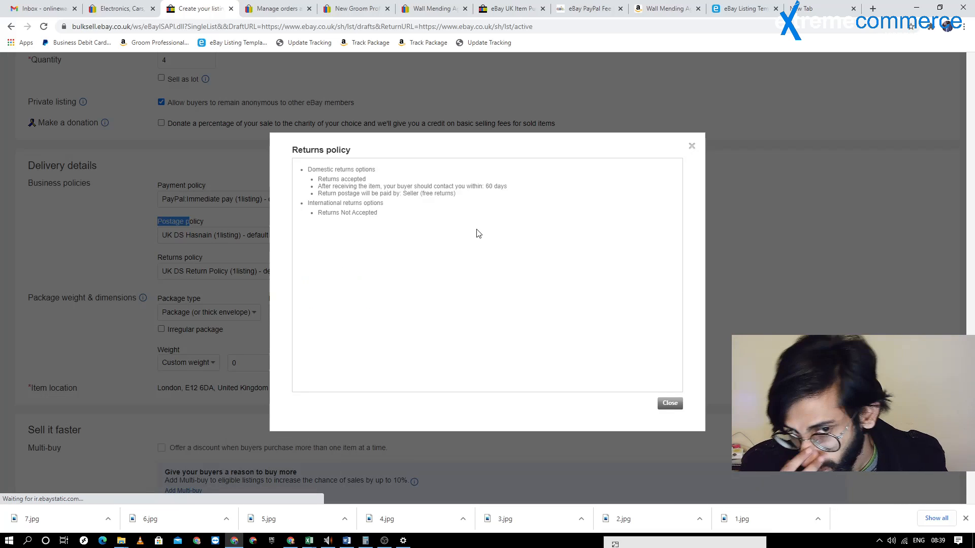
{"action": "left_click_drag", "start_coordinate": [336, 188], "coordinate": [474, 185]}
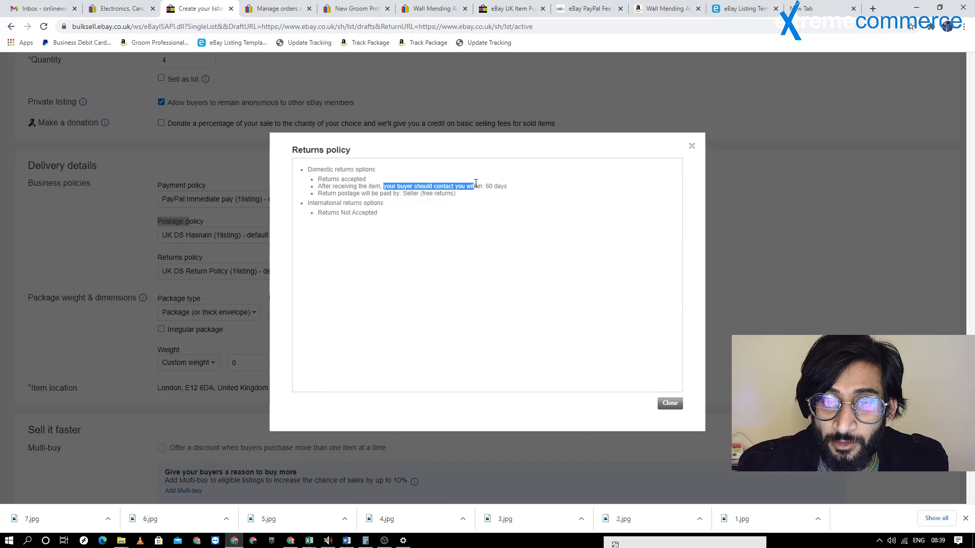
{"action": "triple_click", "coordinate": [492, 185]}
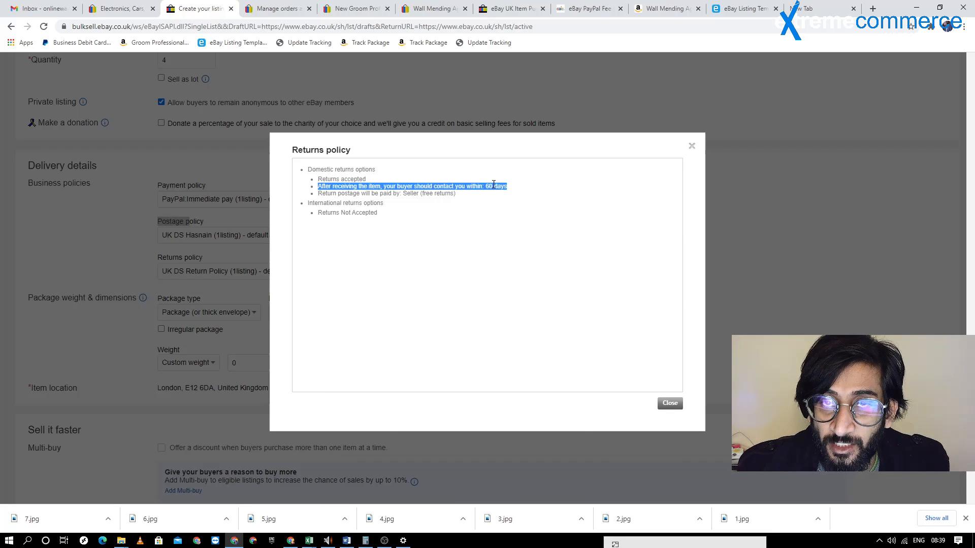
{"action": "left_click", "coordinate": [347, 202]}
{"action": "double_click", "coordinate": [404, 194]}
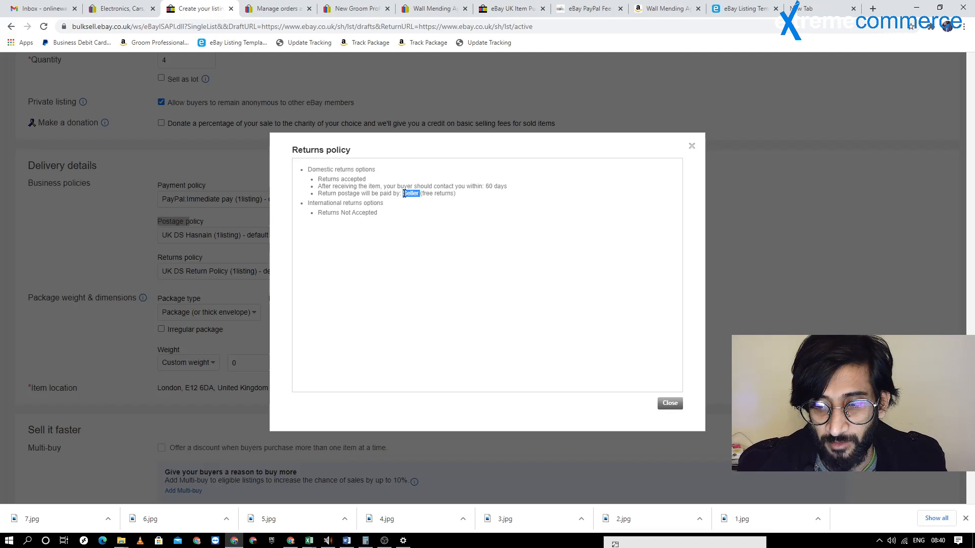
{"action": "left_click", "coordinate": [667, 401]}
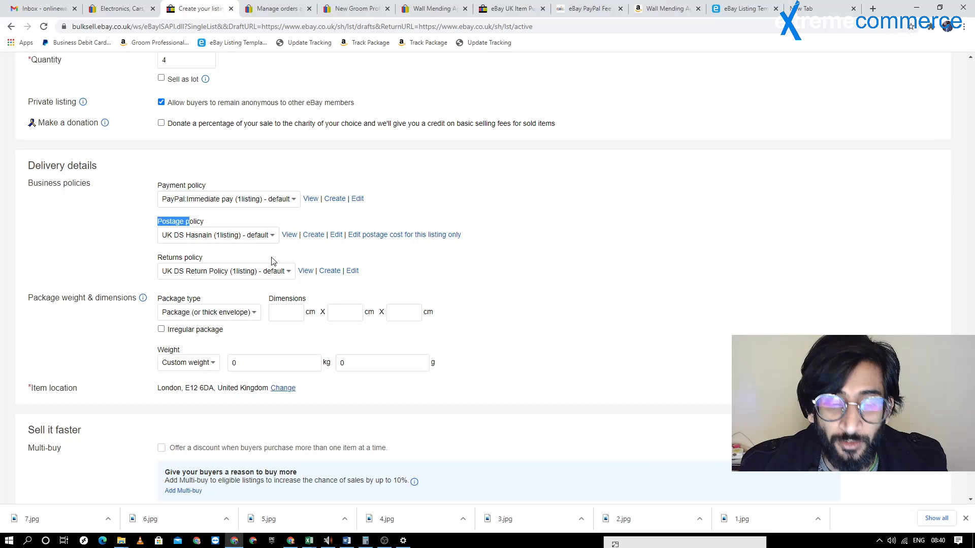
Enable the Multi-buy discount for buyers who purchase more than one item at a time, and look back over the listing form
{"action": "scroll", "coordinate": [245, 187], "scroll_direction": "down", "scroll_amount": 1}
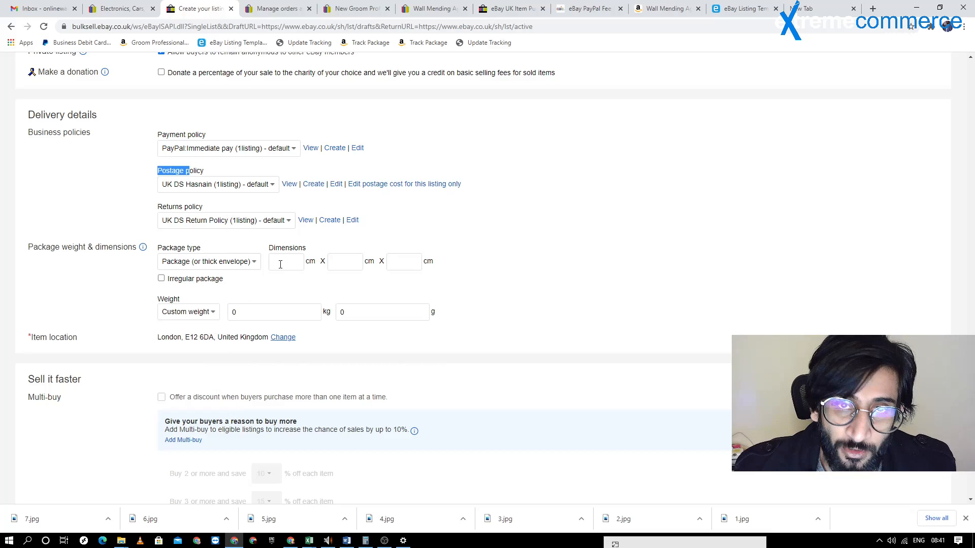
{"action": "scroll", "coordinate": [336, 162], "scroll_direction": "down", "scroll_amount": 4}
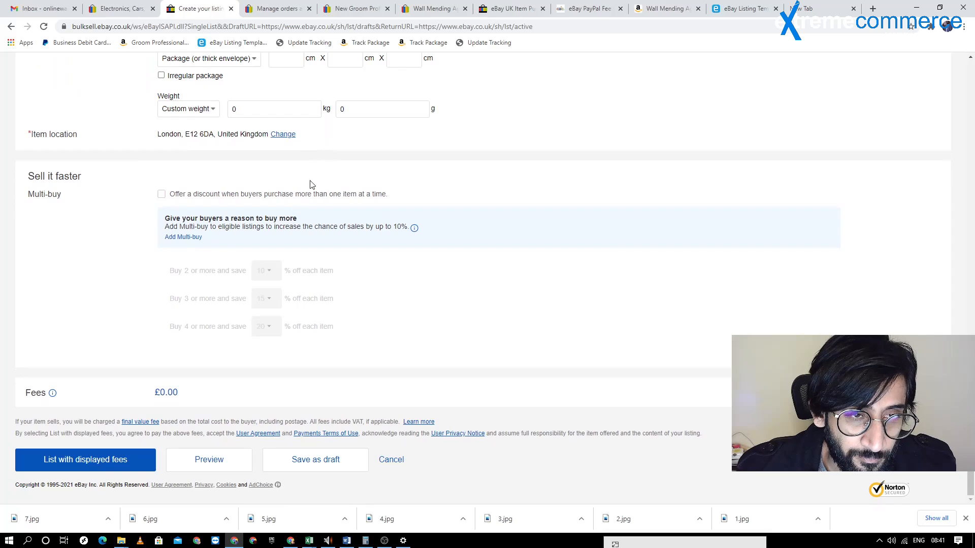
{"action": "left_click", "coordinate": [162, 195]}
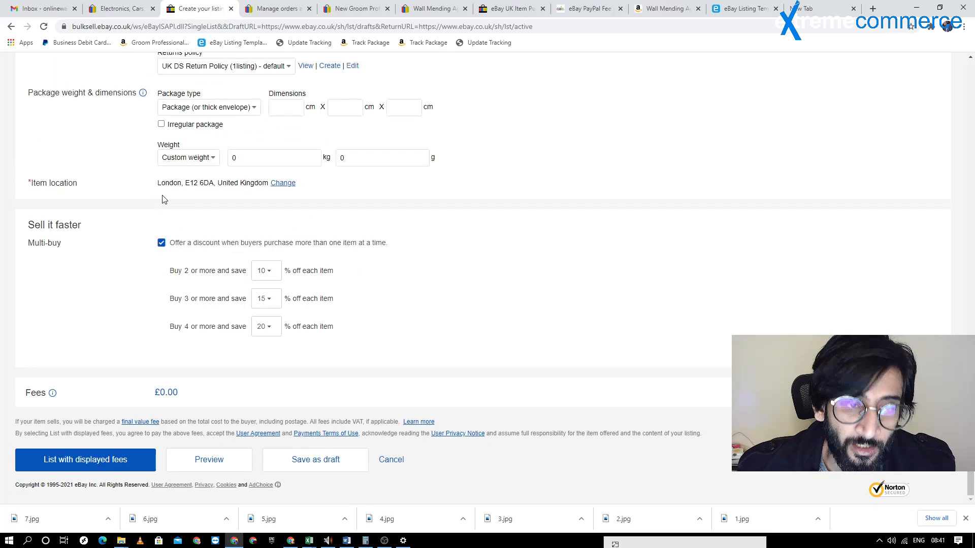
{"action": "scroll", "coordinate": [208, 217], "scroll_direction": "up", "scroll_amount": 15}
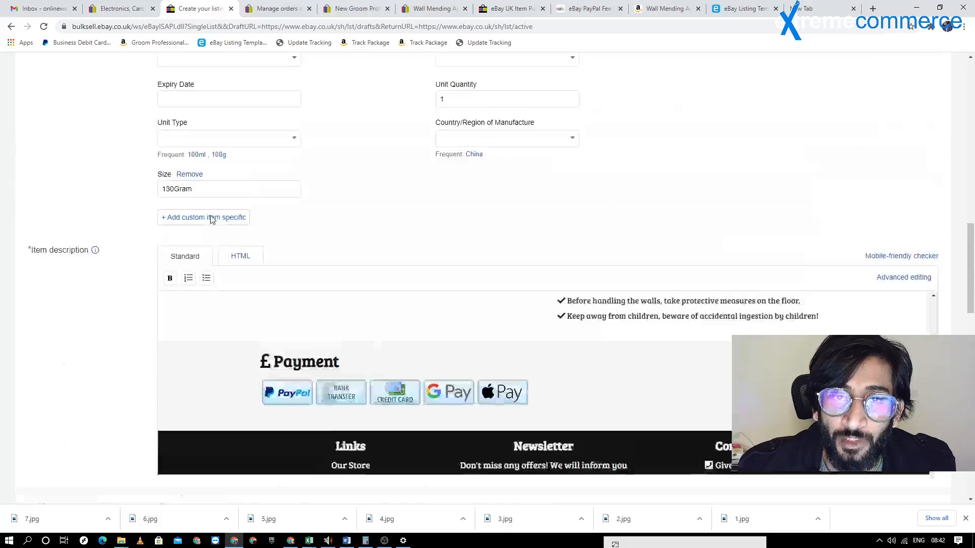
{"action": "scroll", "coordinate": [242, 218], "scroll_direction": "up", "scroll_amount": 10}
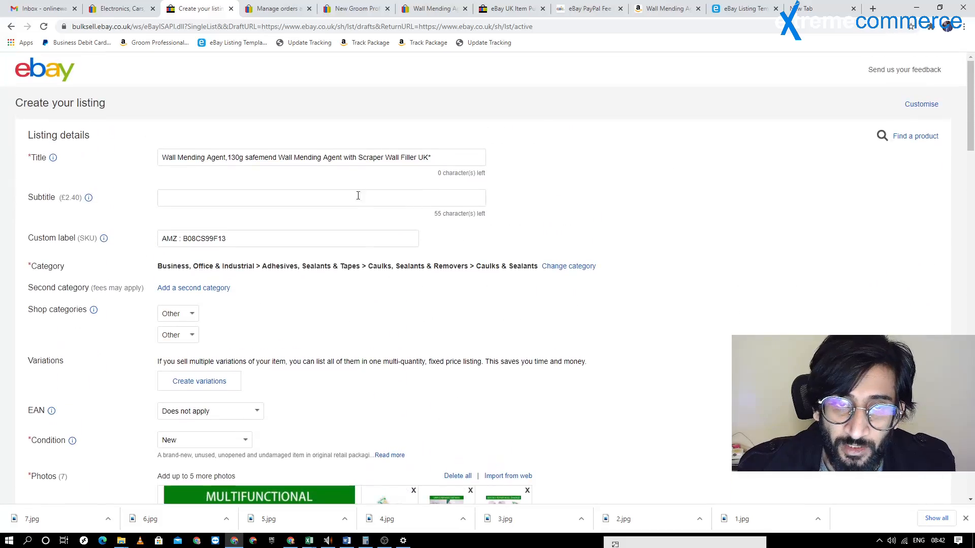
{"action": "scroll", "coordinate": [357, 192], "scroll_direction": "down", "scroll_amount": 8}
{"action": "scroll", "coordinate": [349, 170], "scroll_direction": "down", "scroll_amount": 20}
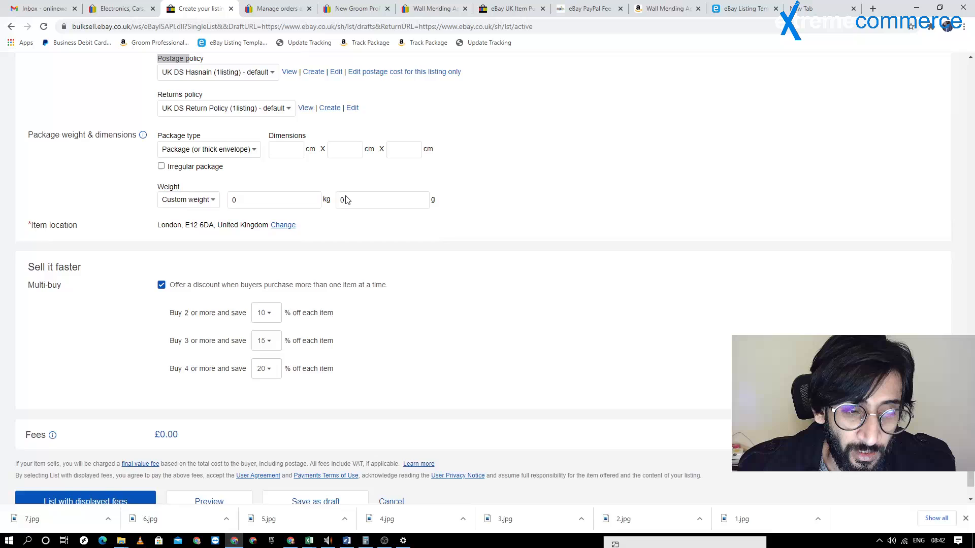
Set the Multi-buy discounts to 1% for two or more, 2% for three or more and 3% for four or more items
{"action": "left_click", "coordinate": [262, 271]}
{"action": "left_click", "coordinate": [261, 293]}
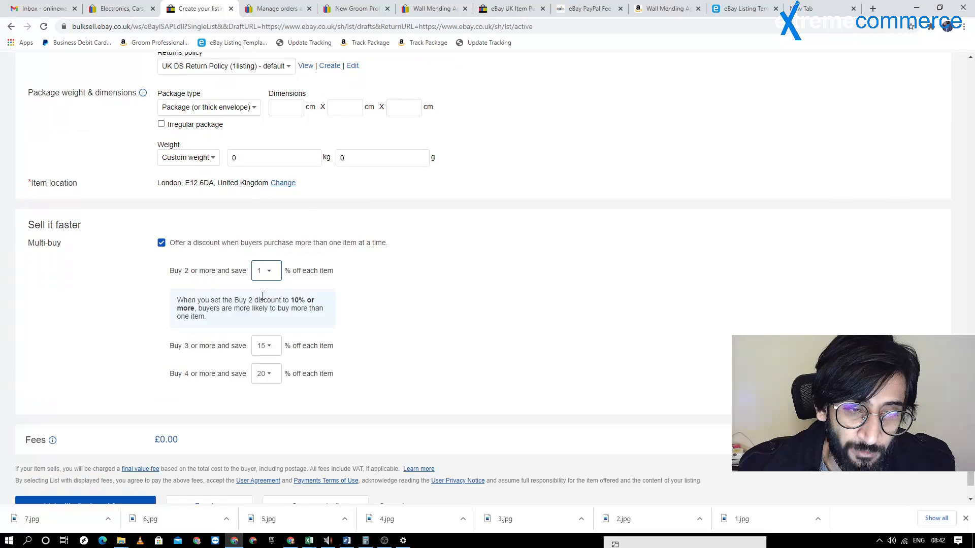
{"action": "left_click", "coordinate": [266, 347]}
{"action": "left_click", "coordinate": [261, 169]}
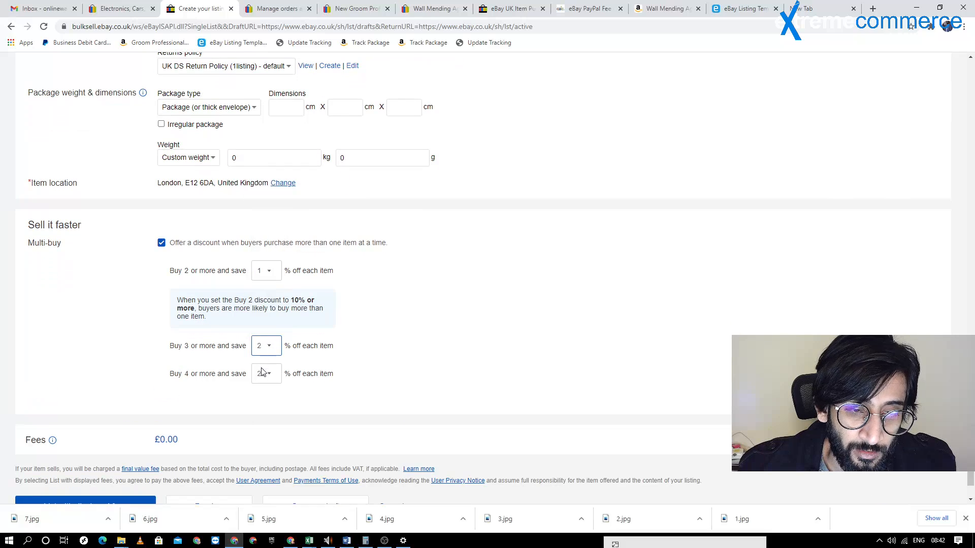
{"action": "left_click", "coordinate": [262, 379]}
{"action": "scroll", "coordinate": [266, 224], "scroll_direction": "up", "scroll_amount": 1}
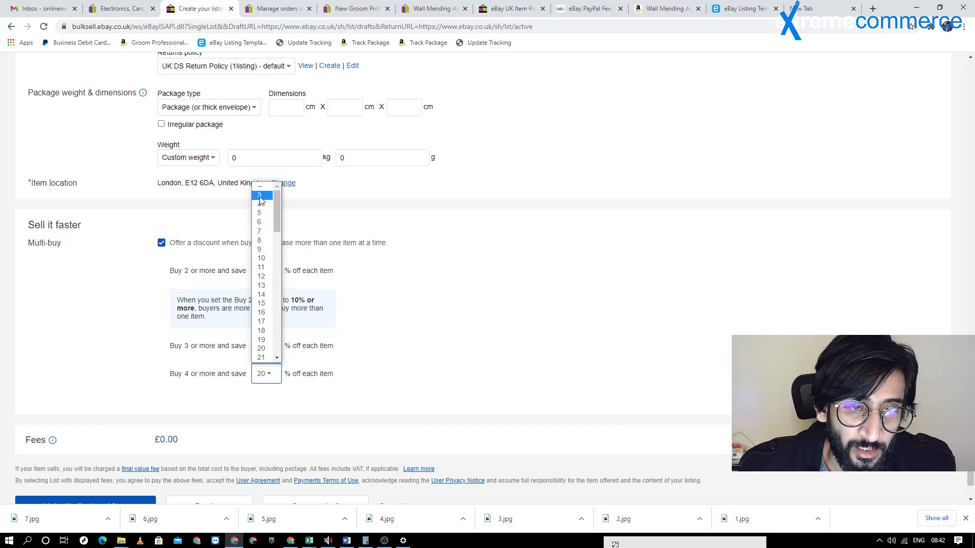
{"action": "left_click", "coordinate": [261, 201]}
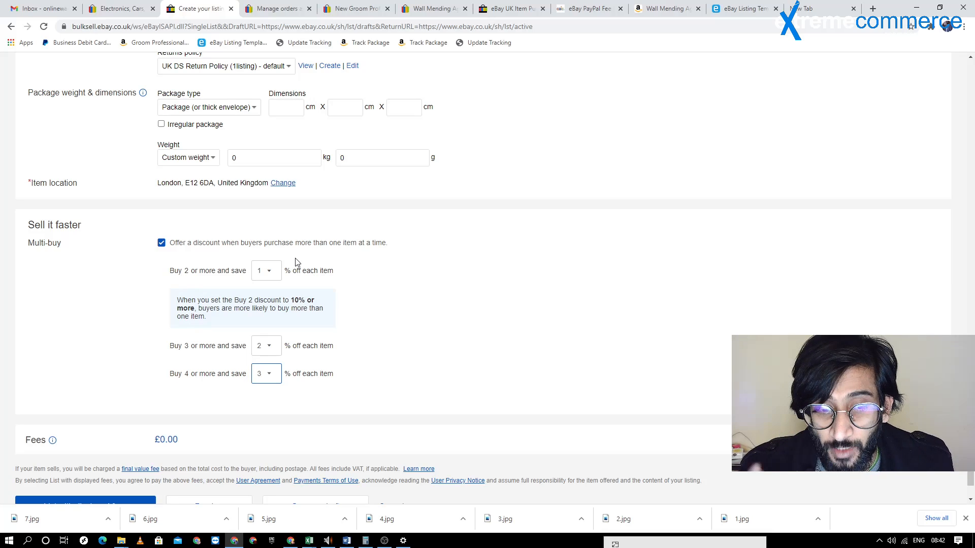
Publish the wall mending agent listing with the displayed fees and open the published listing
{"action": "scroll", "coordinate": [291, 241], "scroll_direction": "down", "scroll_amount": 1}
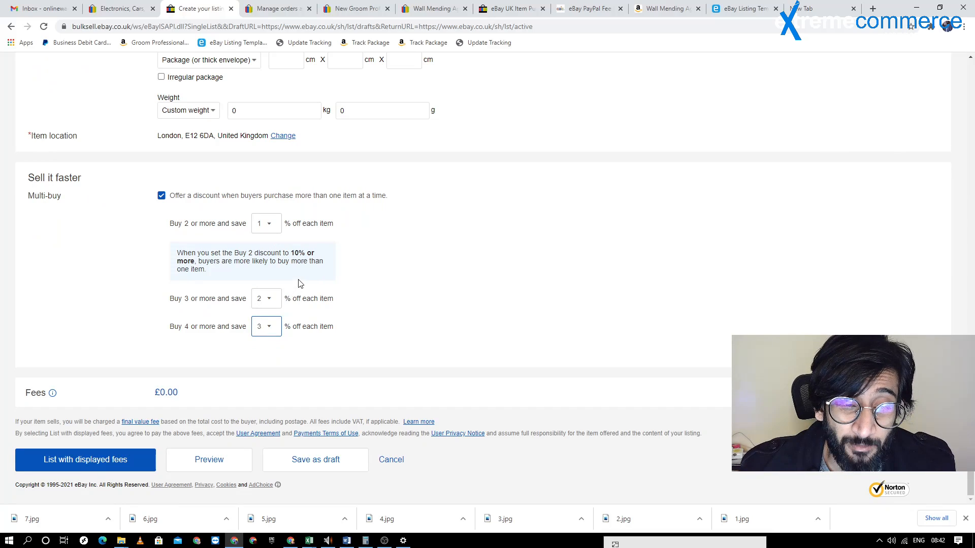
{"action": "left_click", "coordinate": [91, 465]}
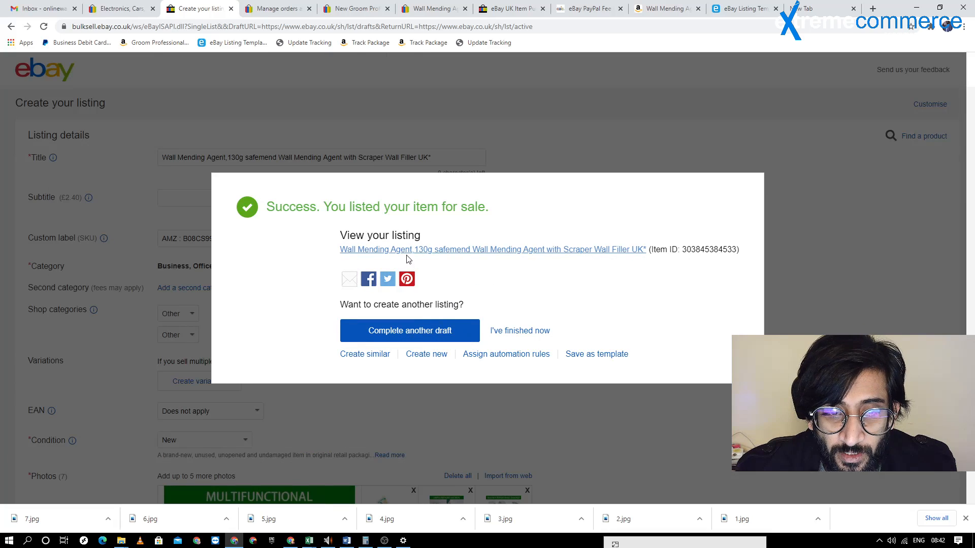
{"action": "left_click", "coordinate": [400, 253]}
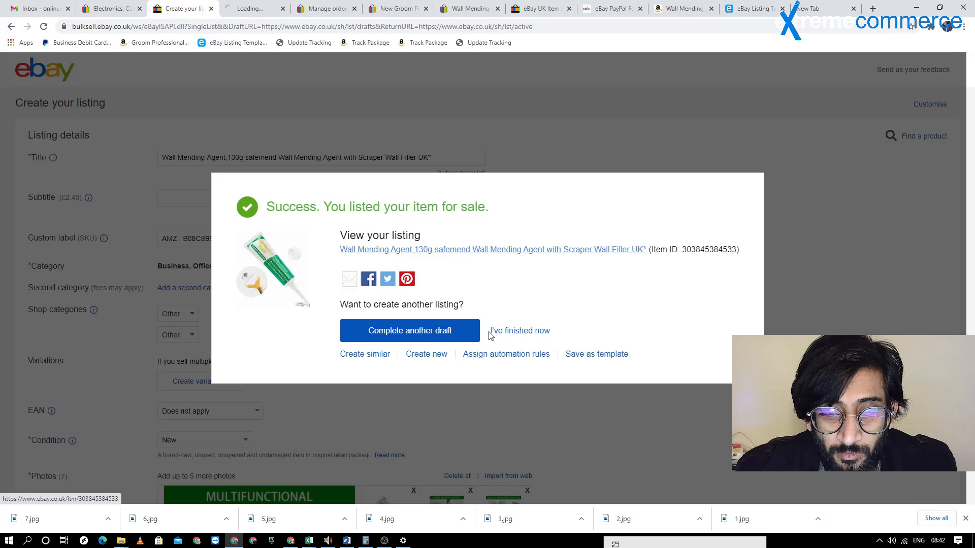
Finish the listing session and check the wall mending agent's entry among the active listings
{"action": "left_click", "coordinate": [517, 332]}
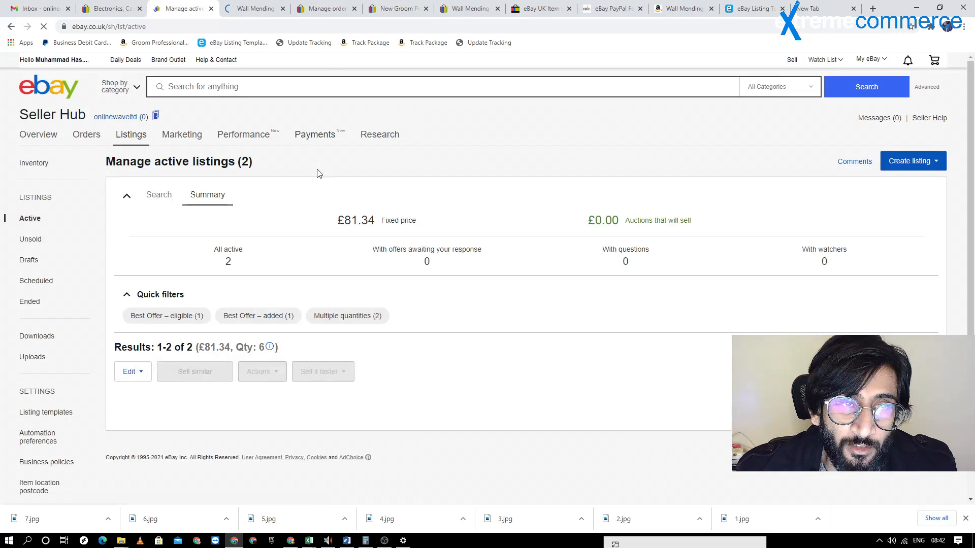
{"action": "scroll", "coordinate": [329, 222], "scroll_direction": "down", "scroll_amount": 1}
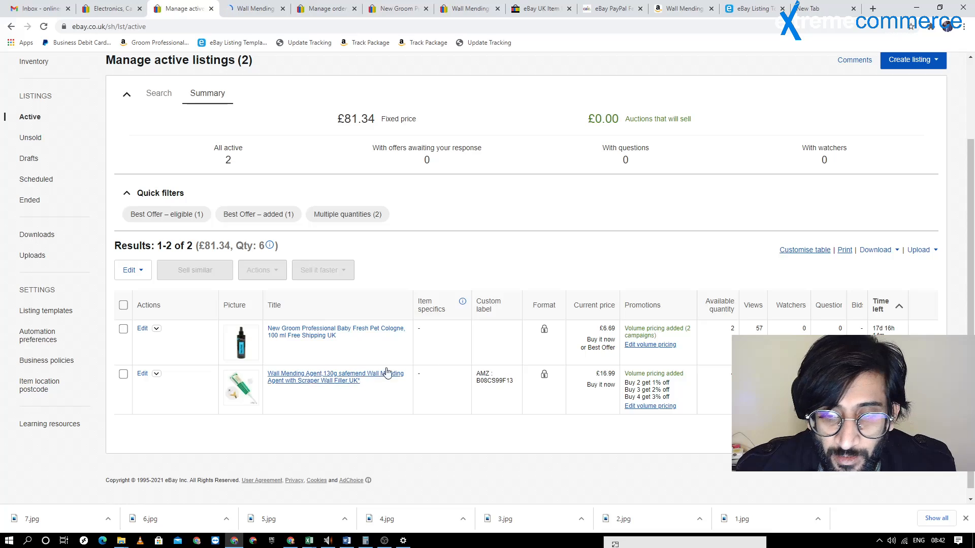
View the published wall mending agent listing and review its multi-buy prices, postage details and item description
{"action": "scroll", "coordinate": [435, 256], "scroll_direction": "up", "scroll_amount": 2}
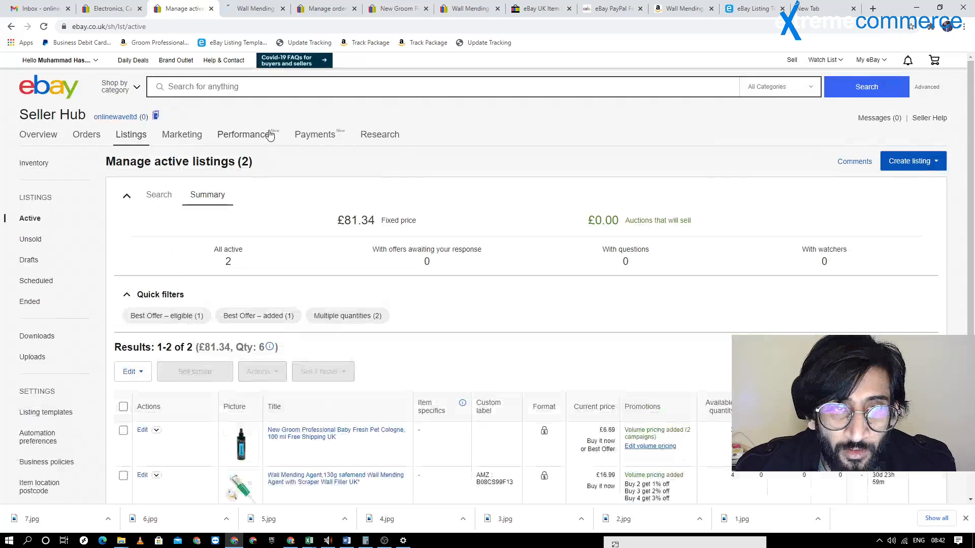
{"action": "left_click", "coordinate": [257, 10]}
{"action": "scroll", "coordinate": [411, 168], "scroll_direction": "down", "scroll_amount": 3}
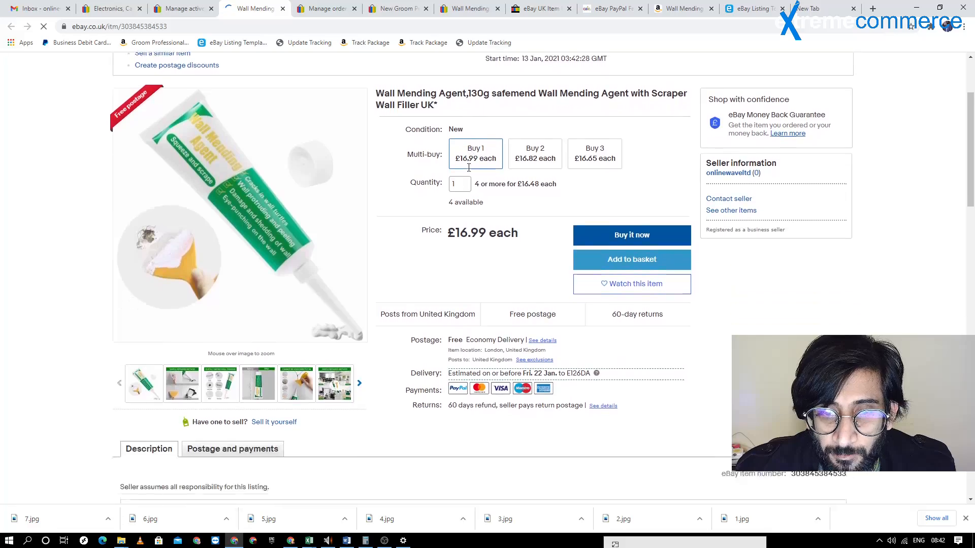
{"action": "scroll", "coordinate": [468, 160], "scroll_direction": "down", "scroll_amount": 12}
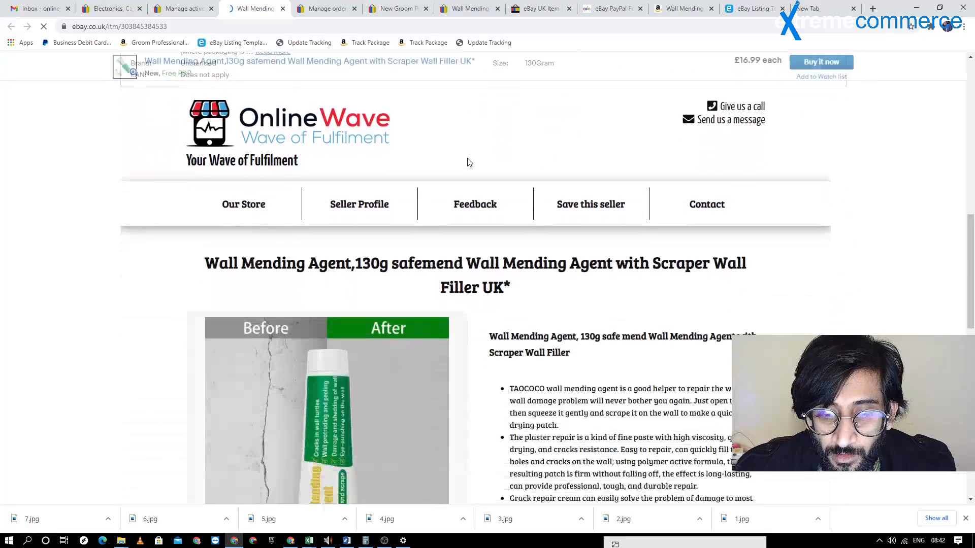
{"action": "scroll", "coordinate": [466, 159], "scroll_direction": "up", "scroll_amount": 6}
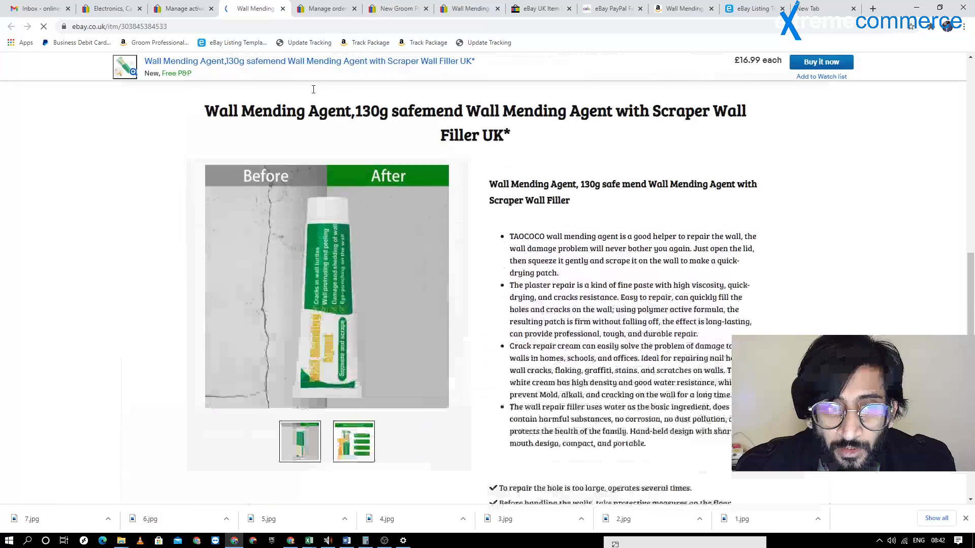
Add the Sold column to the active listings table and check the sold quantities of both listings
{"action": "left_click", "coordinate": [183, 6]}
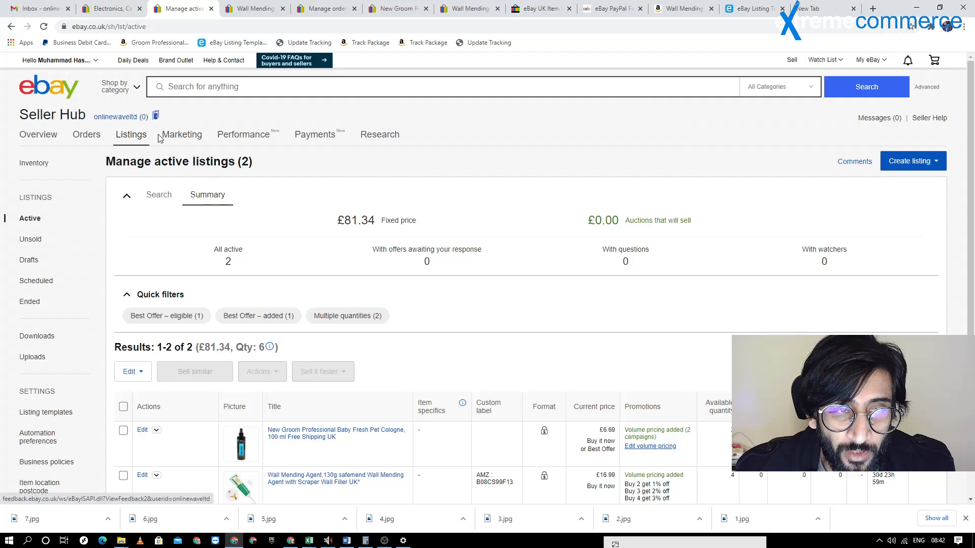
{"action": "scroll", "coordinate": [447, 243], "scroll_direction": "down", "scroll_amount": 2}
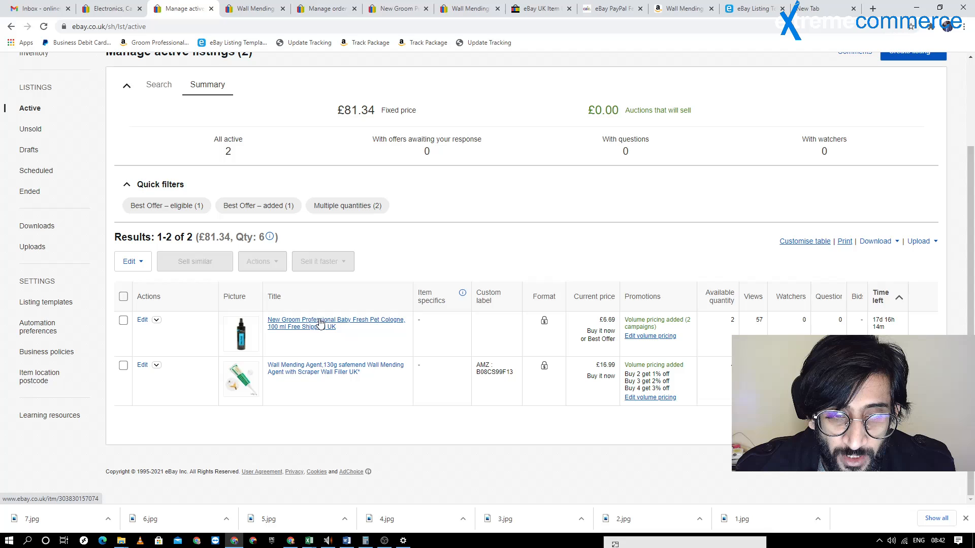
{"action": "mouse_move", "coordinate": [732, 319]}
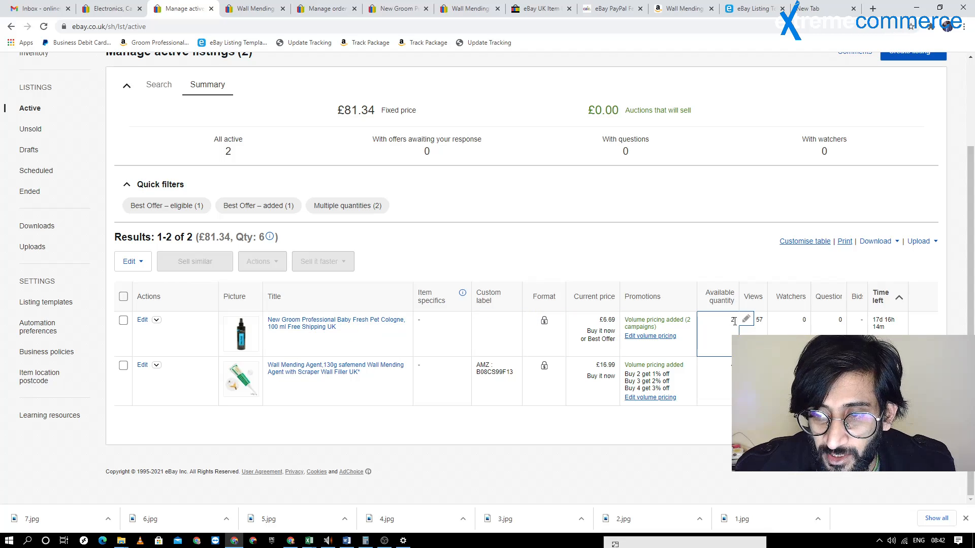
{"action": "left_click", "coordinate": [812, 242]}
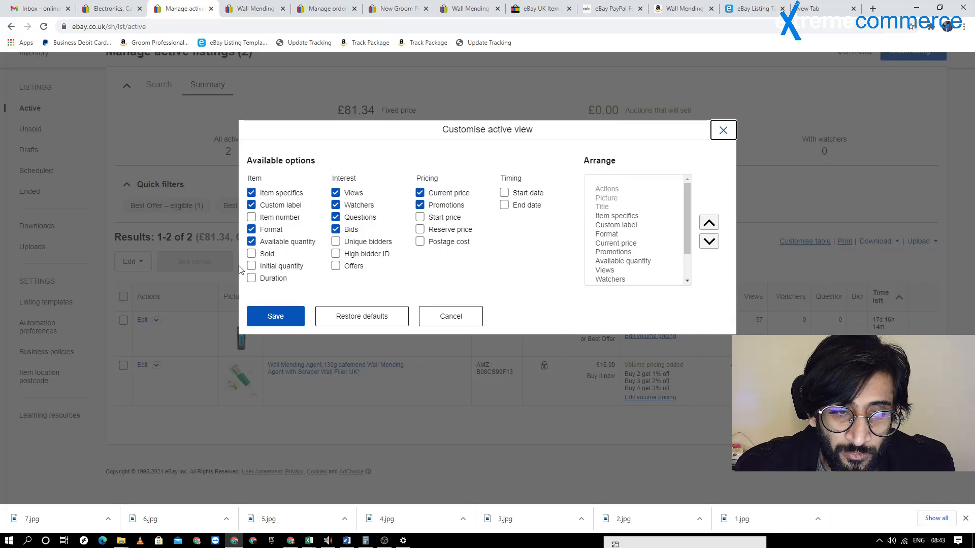
{"action": "left_click", "coordinate": [263, 255]}
{"action": "left_click", "coordinate": [263, 315]}
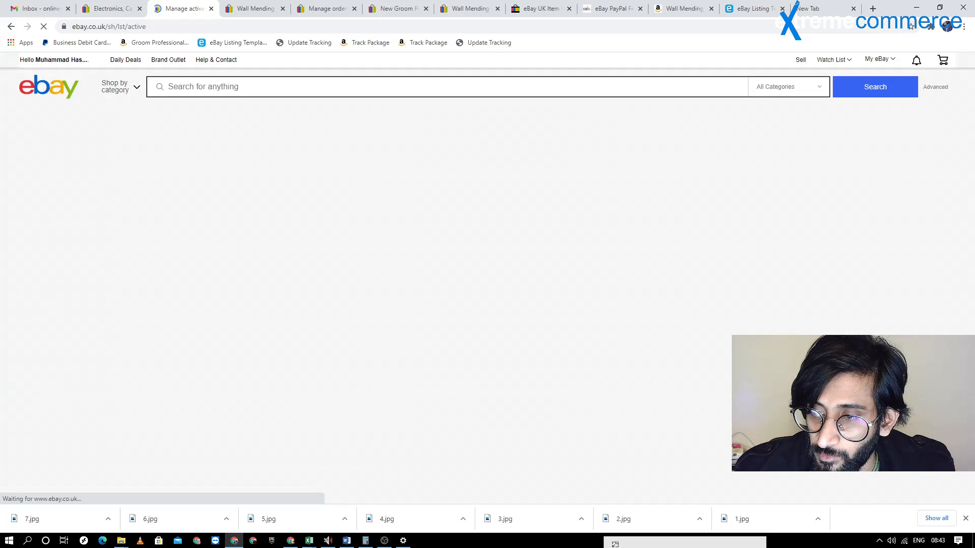
{"action": "scroll", "coordinate": [649, 267], "scroll_direction": "down", "scroll_amount": 3}
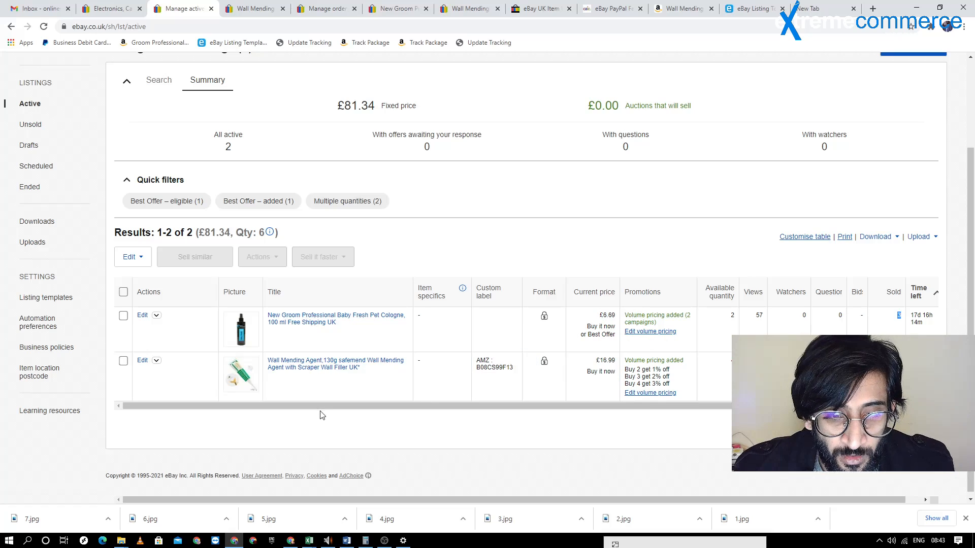
{"action": "left_click_drag", "start_coordinate": [409, 407], "coordinate": [423, 407]}
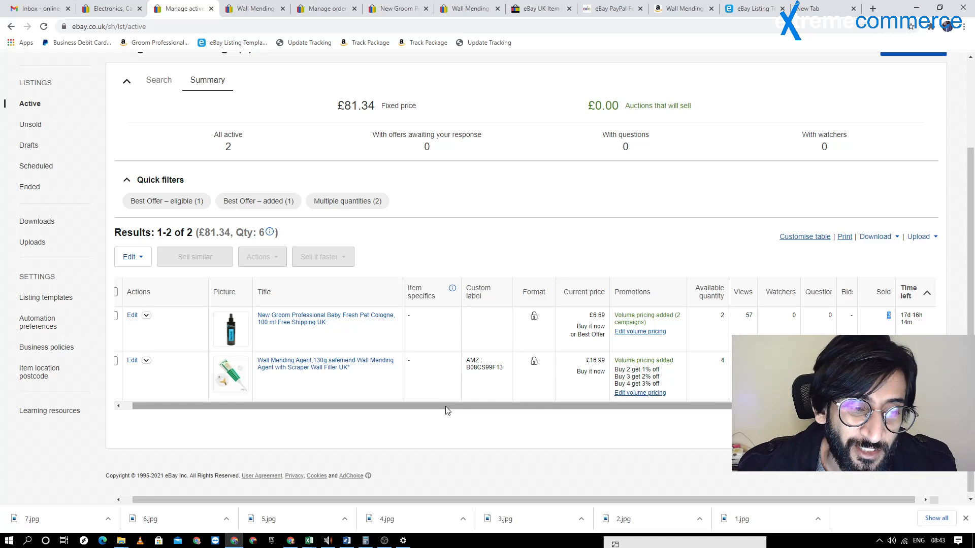
{"action": "left_click_drag", "start_coordinate": [447, 410], "coordinate": [438, 410]}
Close the active listings page, return to the eBay home page and dismiss the list of downloaded images
{"action": "scroll", "coordinate": [476, 288], "scroll_direction": "up", "scroll_amount": 3}
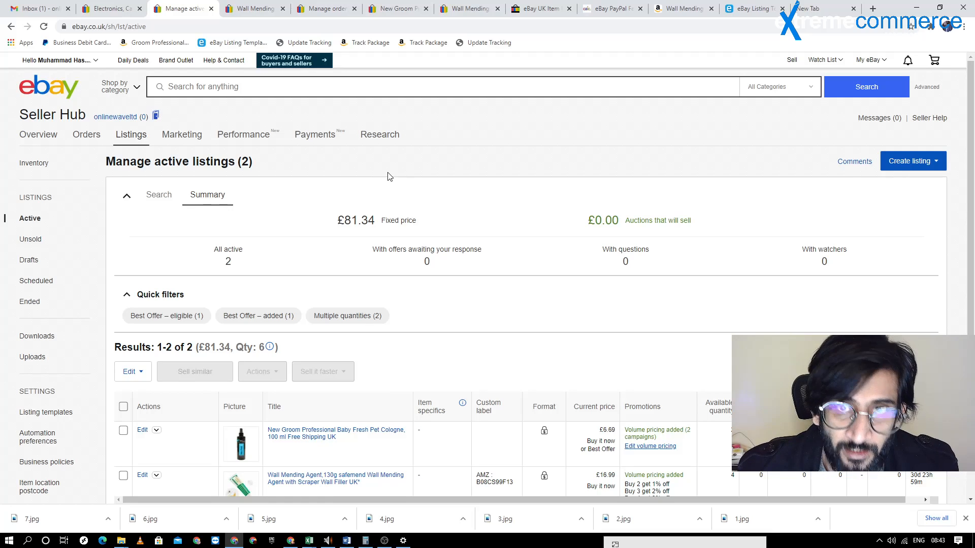
{"action": "left_click", "coordinate": [211, 9]}
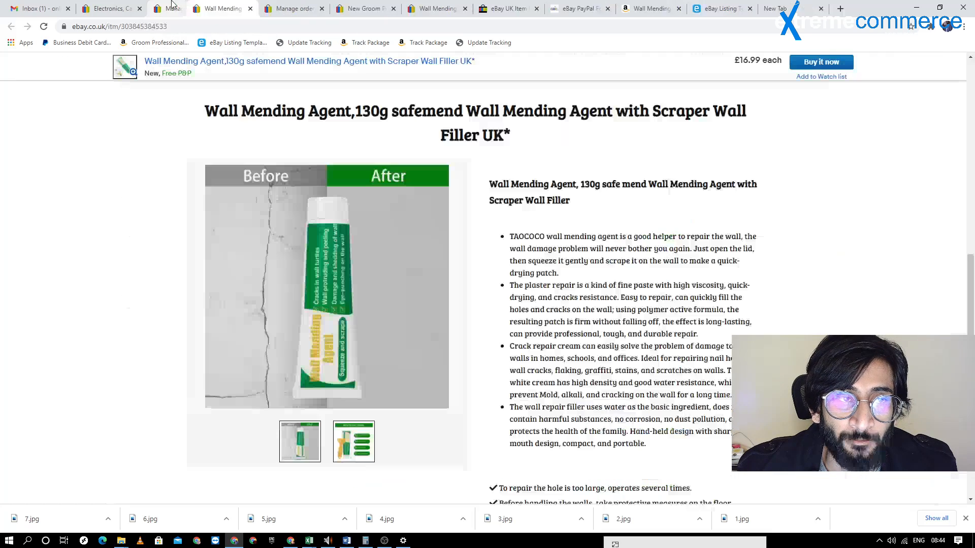
{"action": "left_click", "coordinate": [131, 9]}
{"action": "mouse_move", "coordinate": [459, 113]}
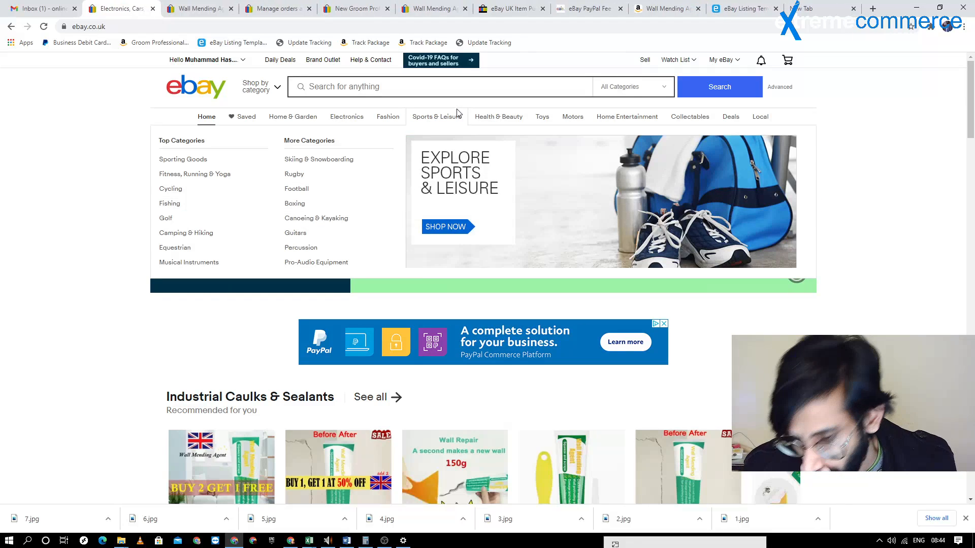
{"action": "left_click", "coordinate": [966, 520]}
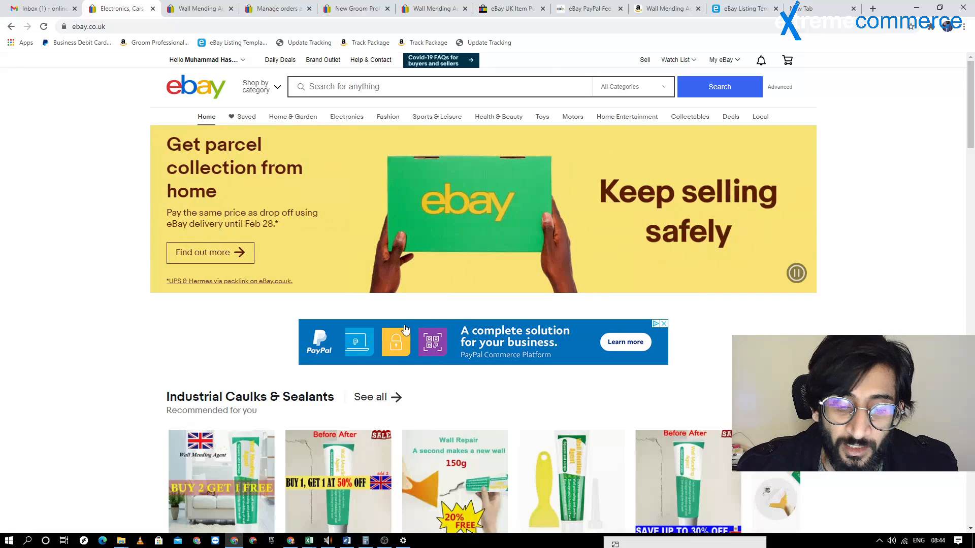
{"action": "left_click", "coordinate": [390, 547]}
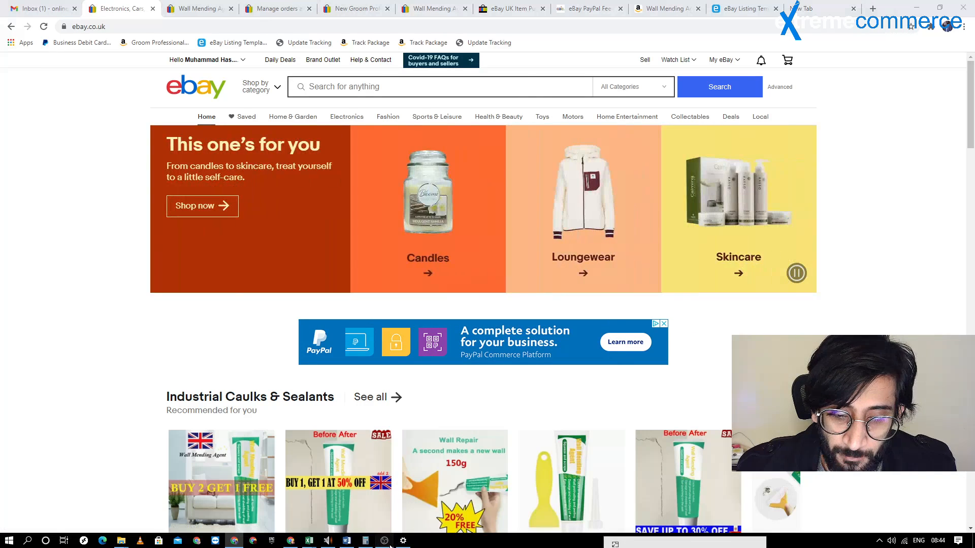